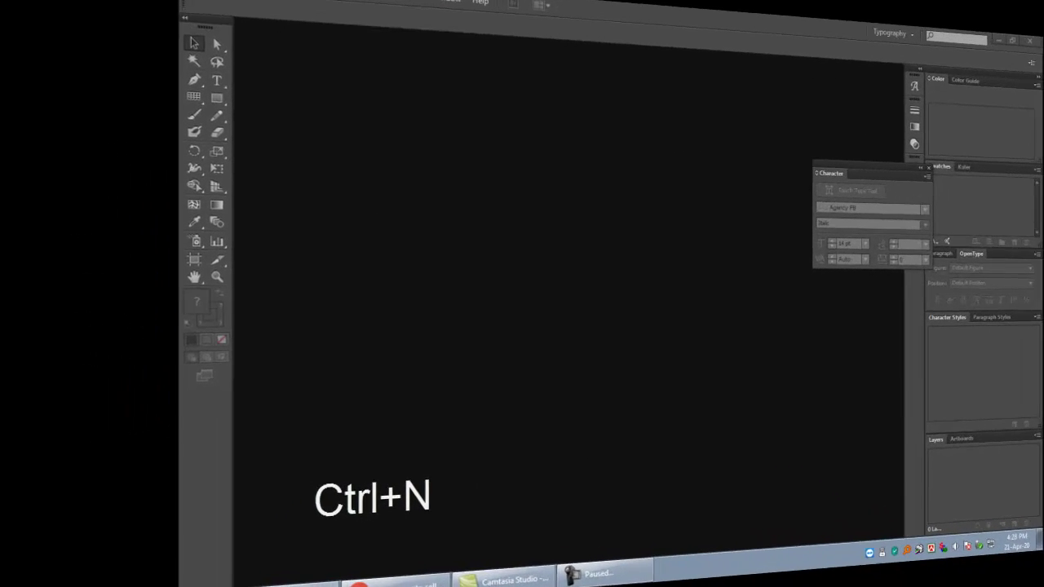
- Create a new blank A4 document
click(88, 10)
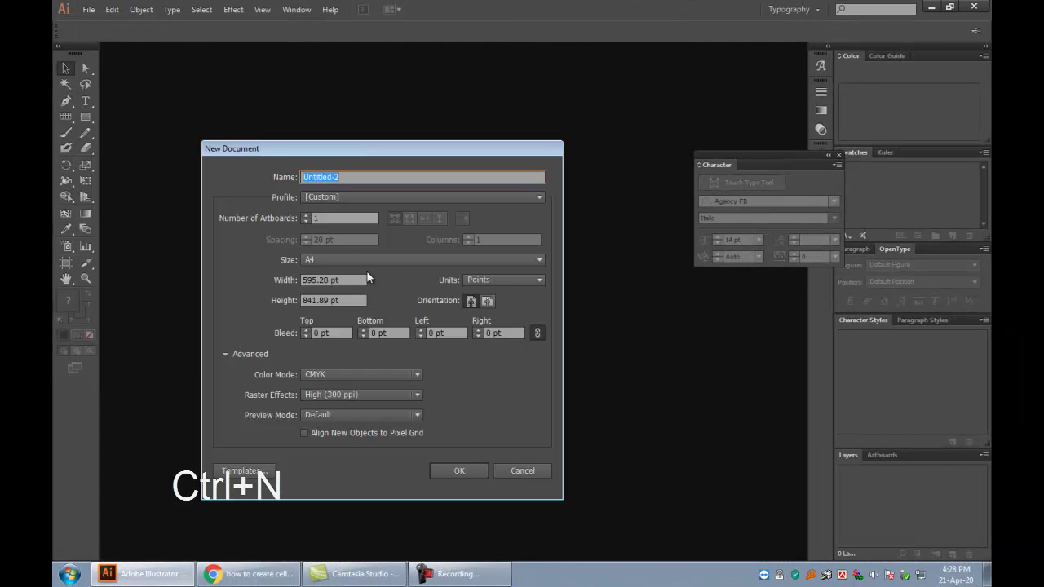
click(350, 258)
click(473, 470)
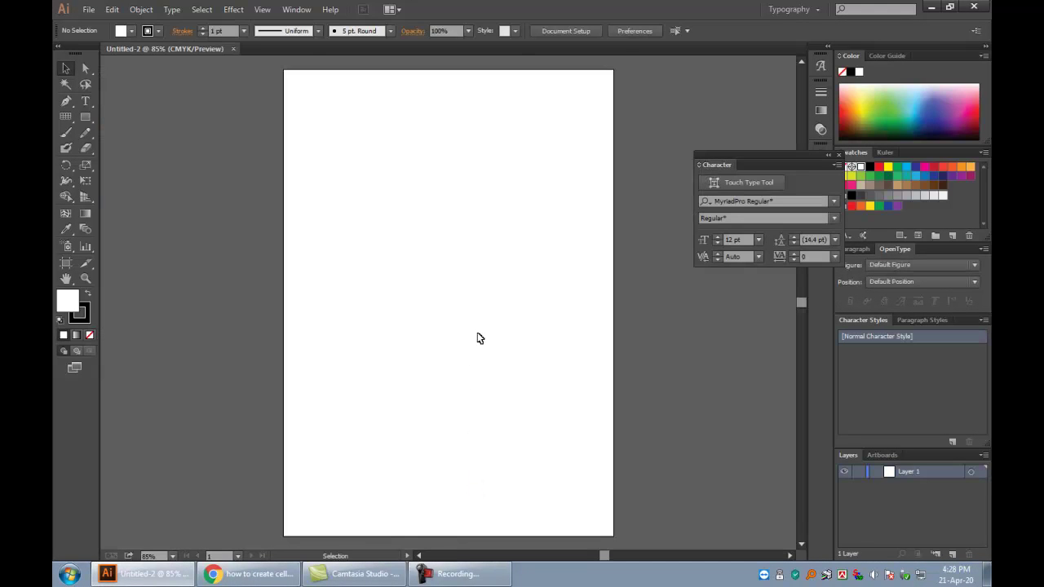
- Zoom in to 150% and pan so the upper page fills the view
click(517, 193)
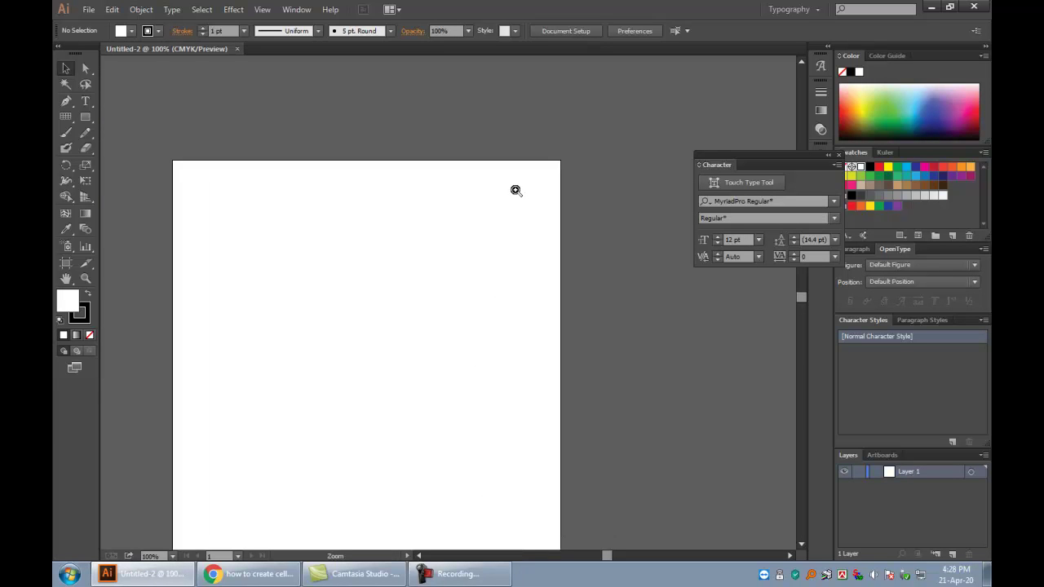
mouse_move(390, 245)
mouse_down()
mouse_move(390, 183)
mouse_move(361, 166)
mouse_up()
click(410, 223)
drag(410, 224, 406, 144)
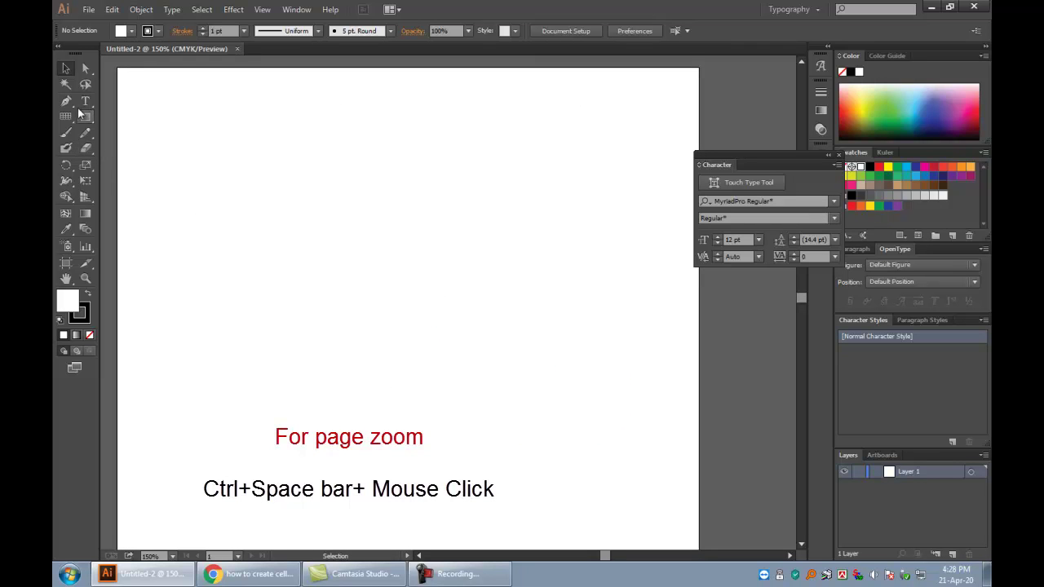
- Draw a tall ellipse in the upper left of the page and fill it black
click(85, 116)
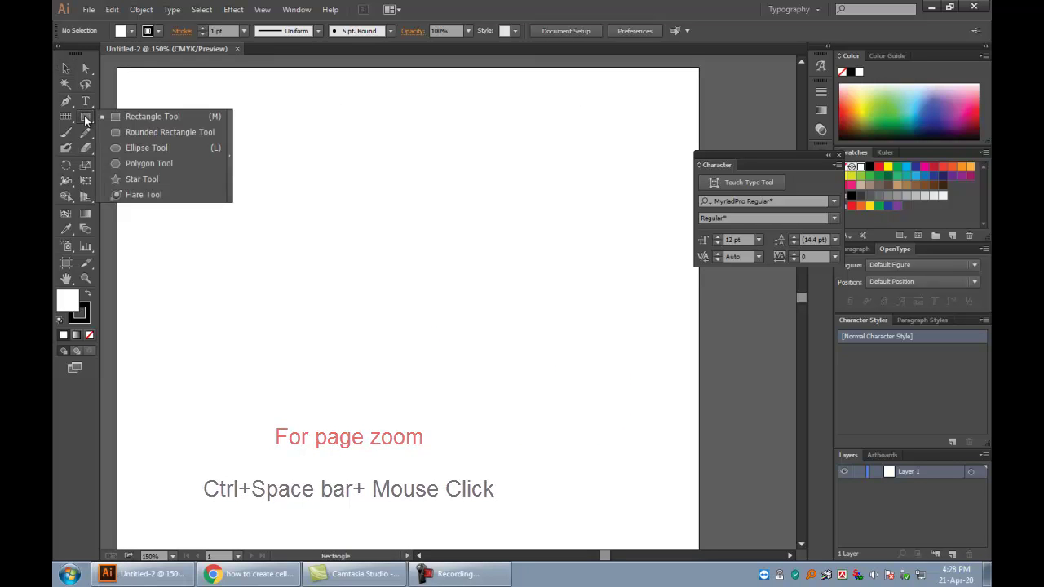
click(124, 147)
drag(269, 169, 309, 233)
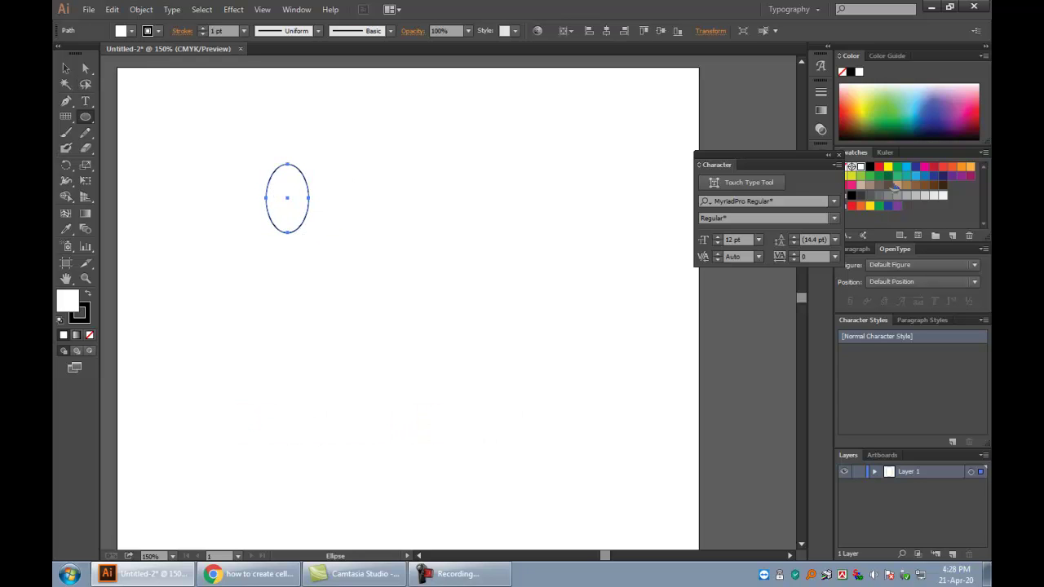
click(870, 167)
click(86, 69)
click(438, 224)
click(296, 199)
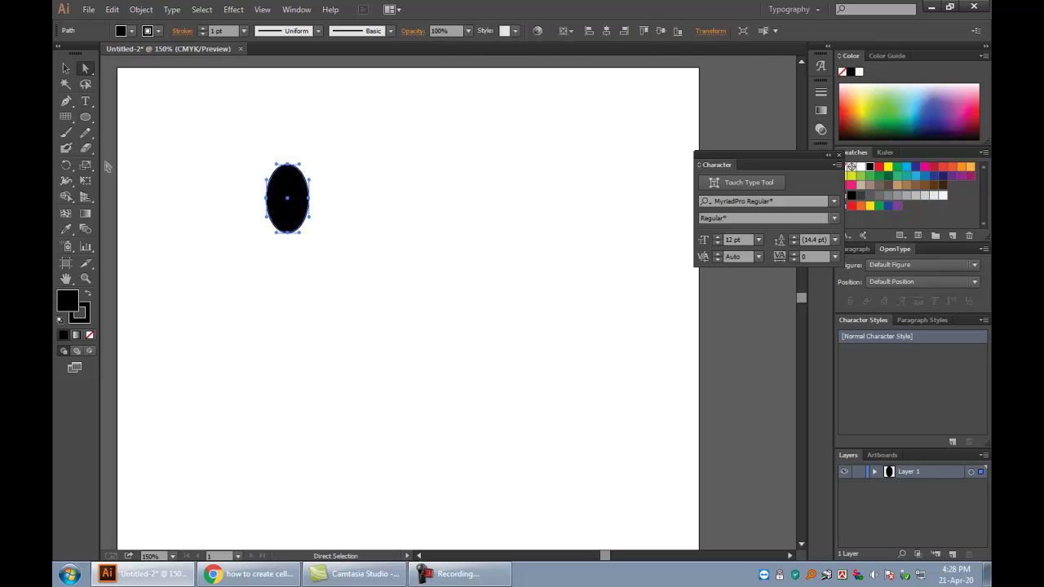
- Draw a smaller white ellipse and move it inside the black one's lower half
click(86, 117)
drag(342, 185, 364, 229)
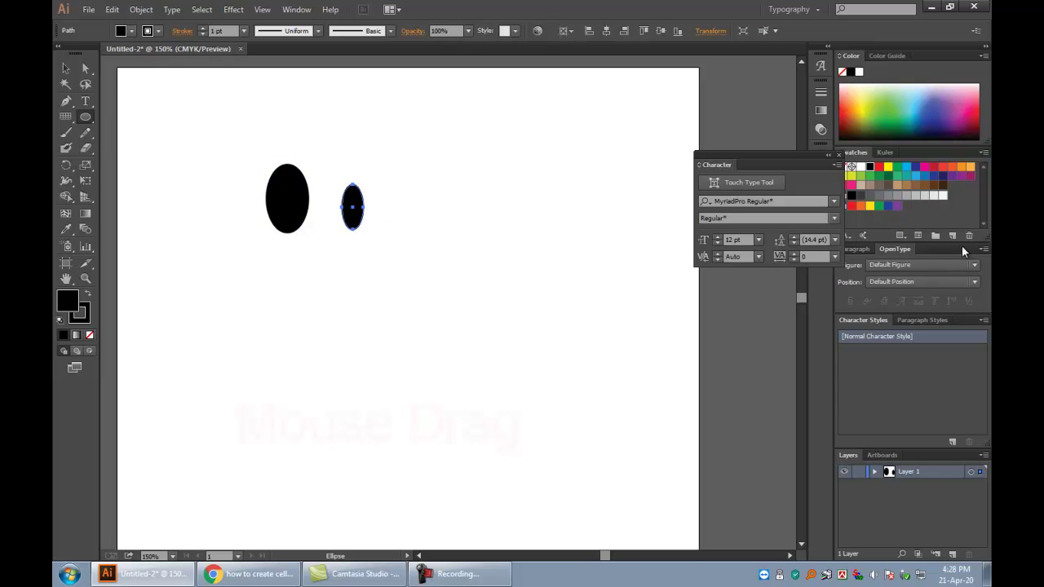
click(861, 167)
key(v)
click(384, 221)
click(360, 204)
drag(363, 196, 296, 199)
click(366, 217)
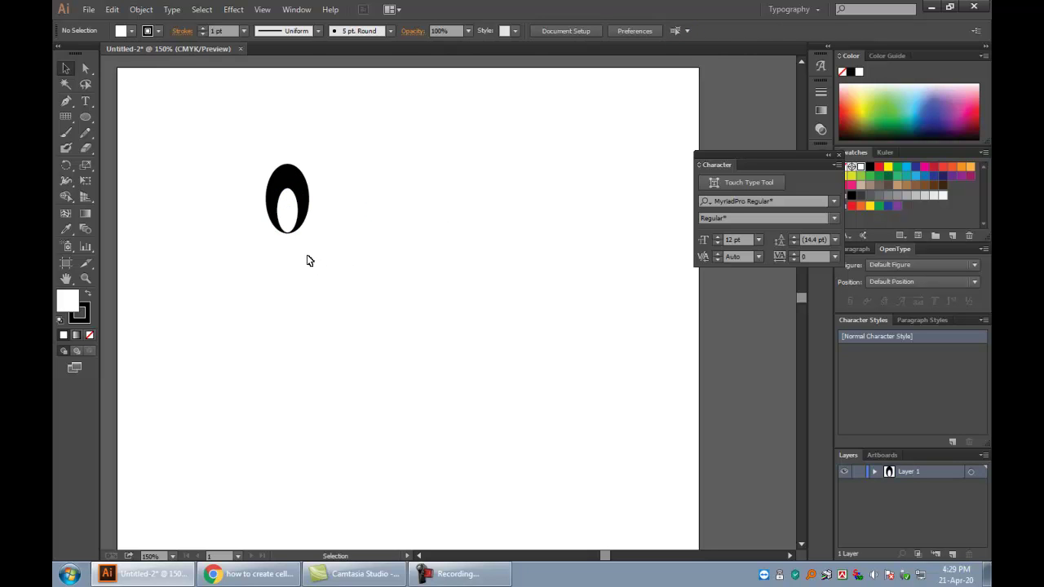
click(302, 210)
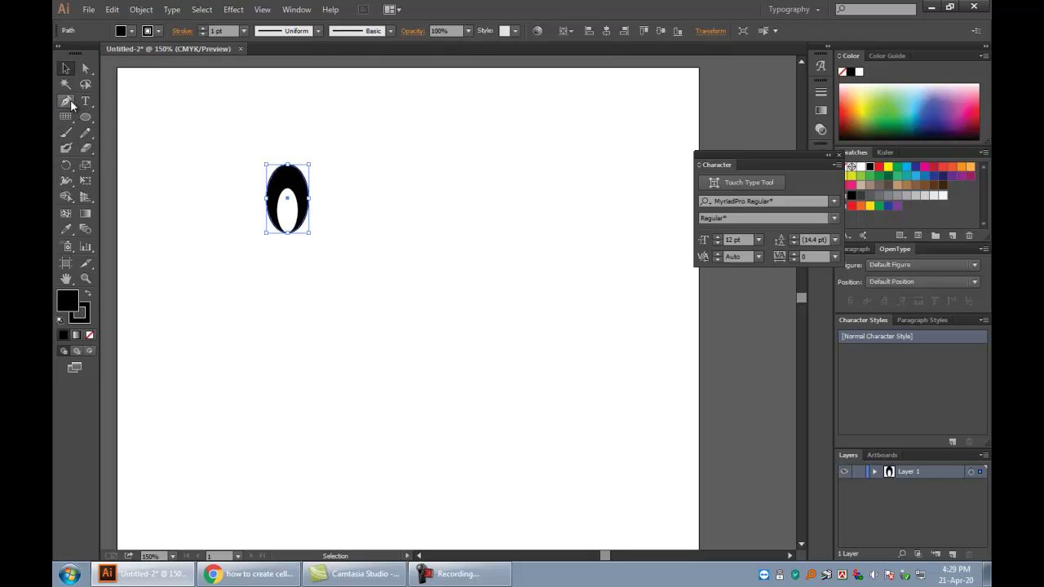
- Convert the bottom anchors of both ellipses into sharp corner points
drag(70, 99, 112, 146)
click(287, 233)
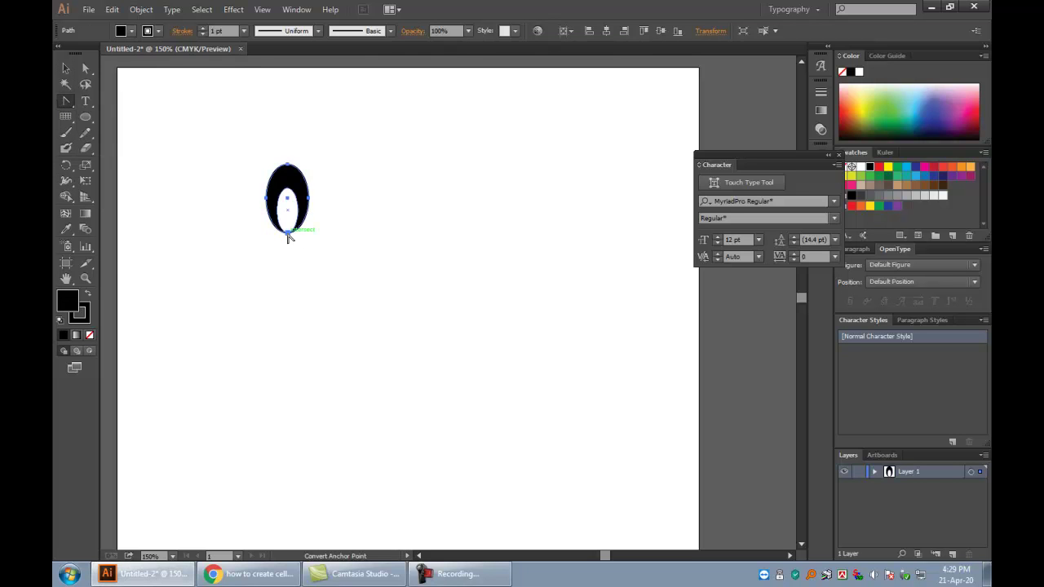
click(66, 68)
drag(292, 204, 298, 209)
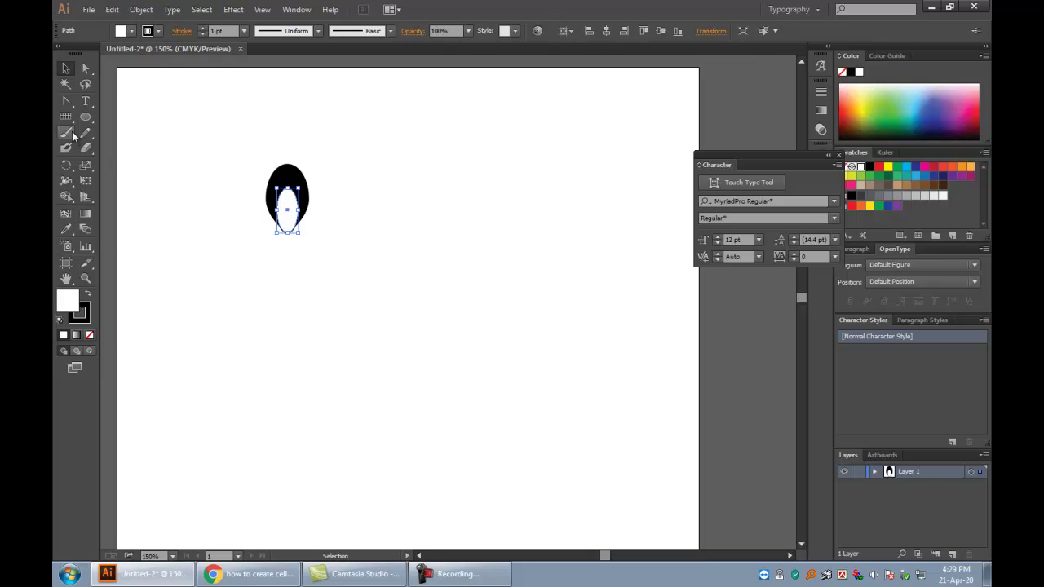
click(67, 101)
click(287, 233)
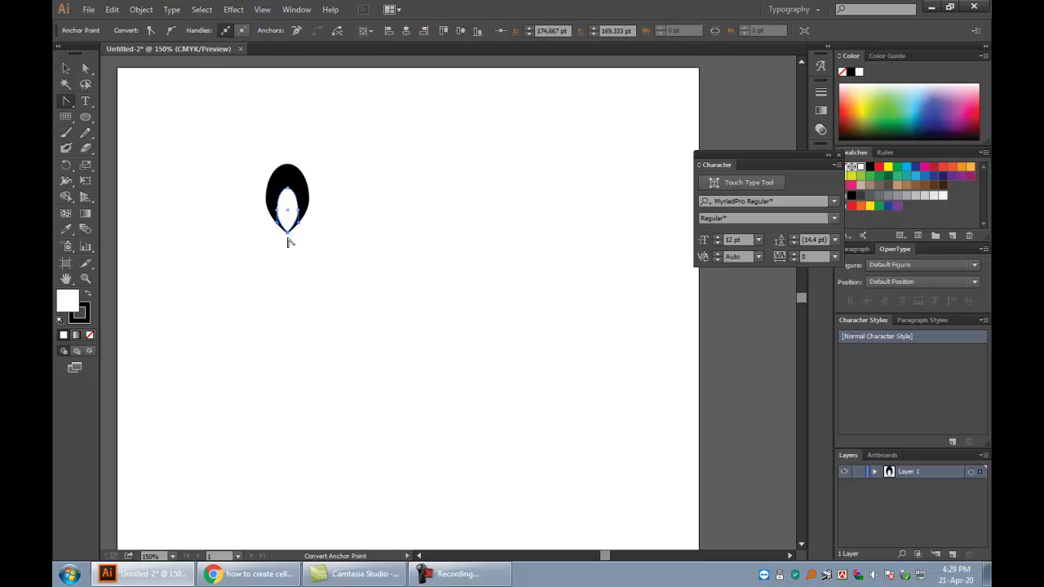
- Narrow the black ellipse into a slim pointed petal
click(67, 68)
click(403, 220)
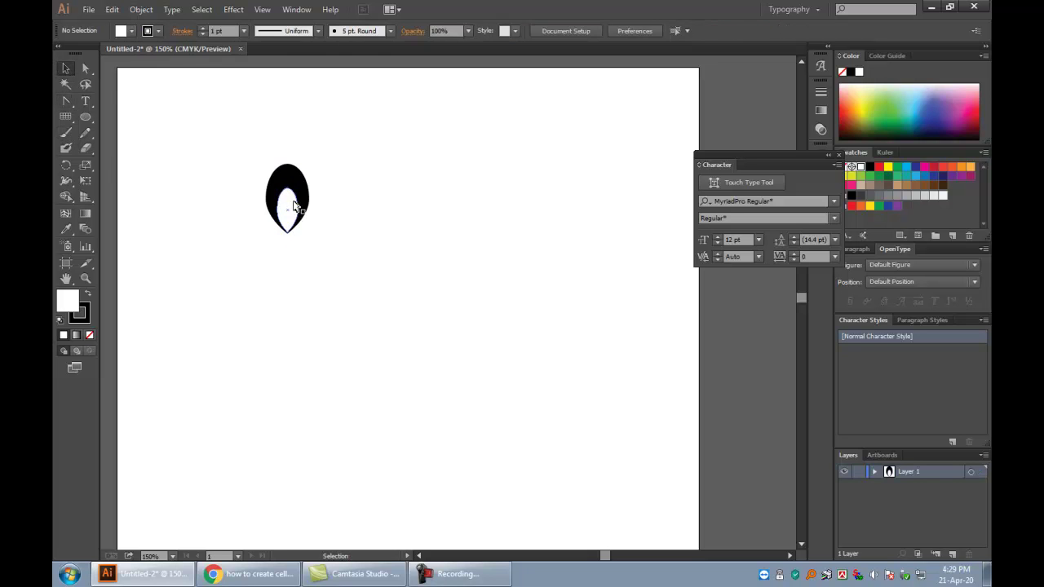
click(290, 206)
click(296, 180)
drag(309, 198, 303, 199)
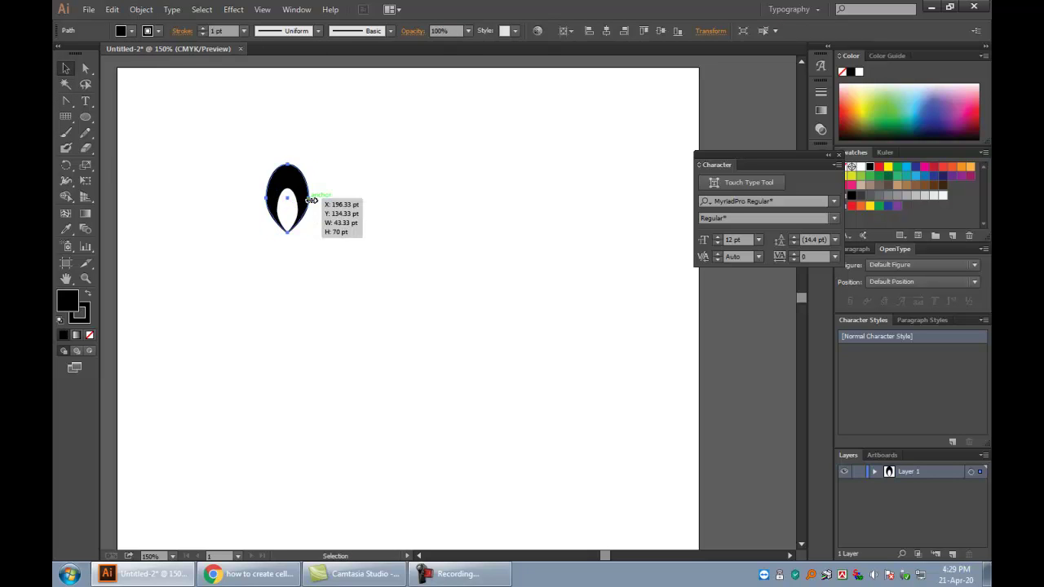
click(346, 216)
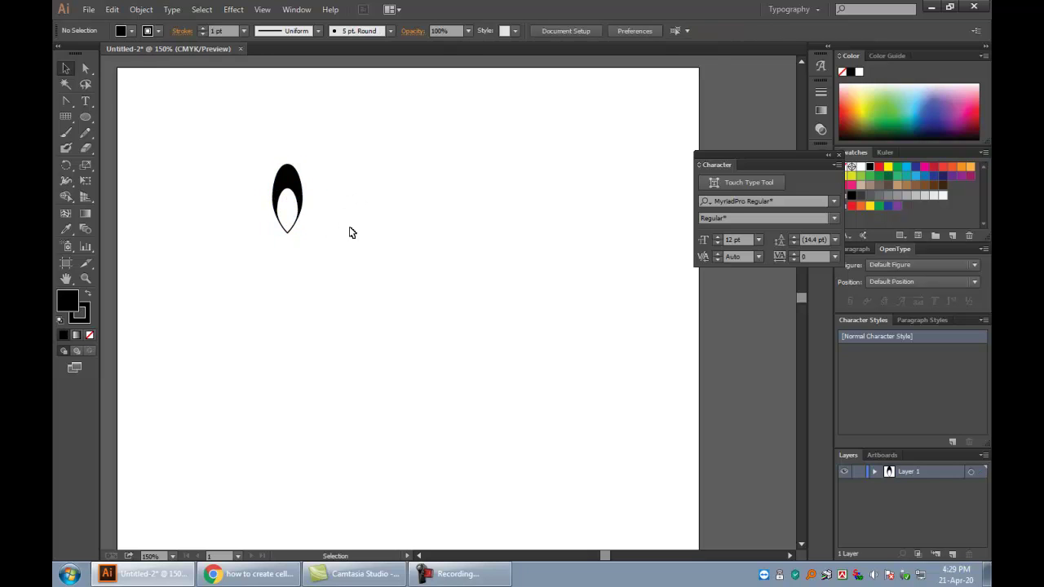
- Draw a black circle right of the petal with a red copy slightly below it
click(86, 116)
mouse_move(417, 173)
mouse_down()
mouse_move(456, 234)
mouse_move(493, 258)
mouse_up()
click(59, 68)
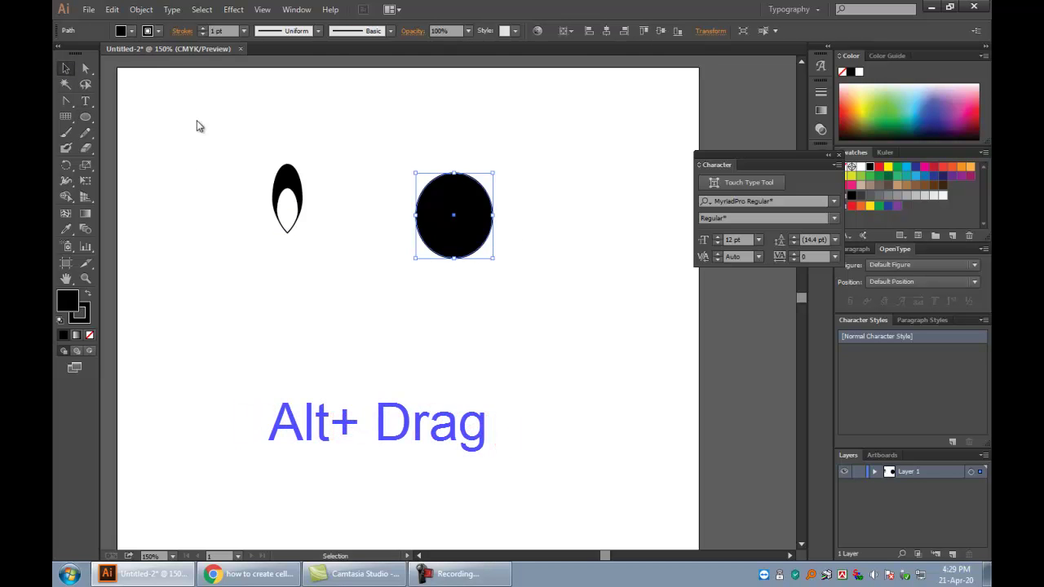
drag(457, 201, 458, 226)
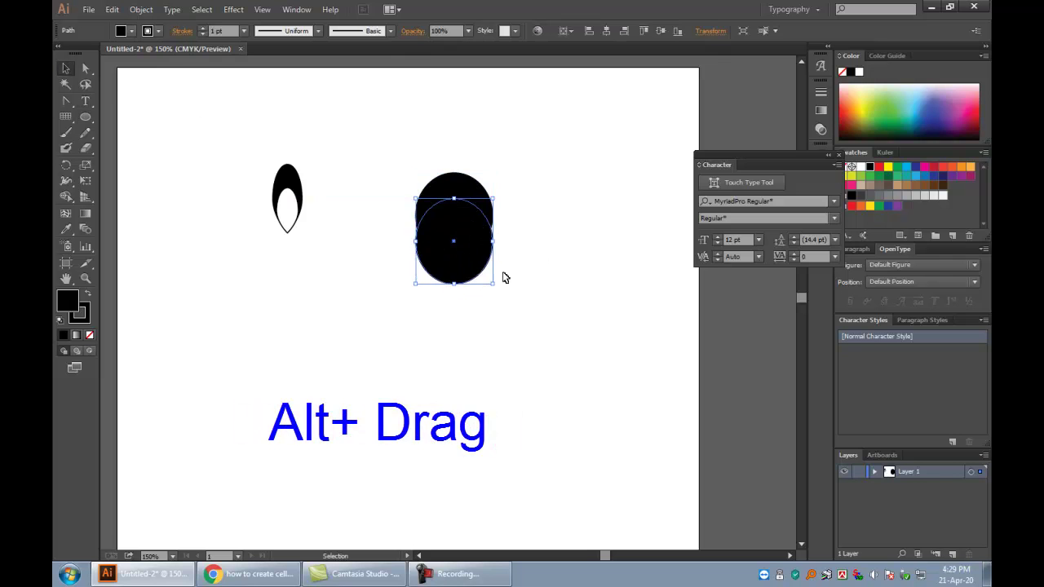
click(933, 168)
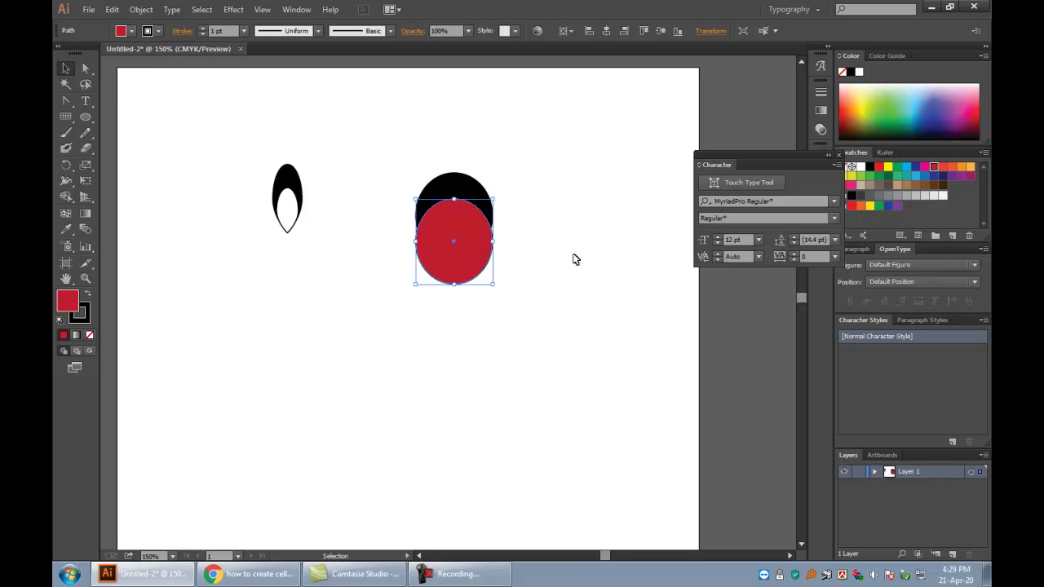
click(550, 289)
drag(470, 243, 473, 237)
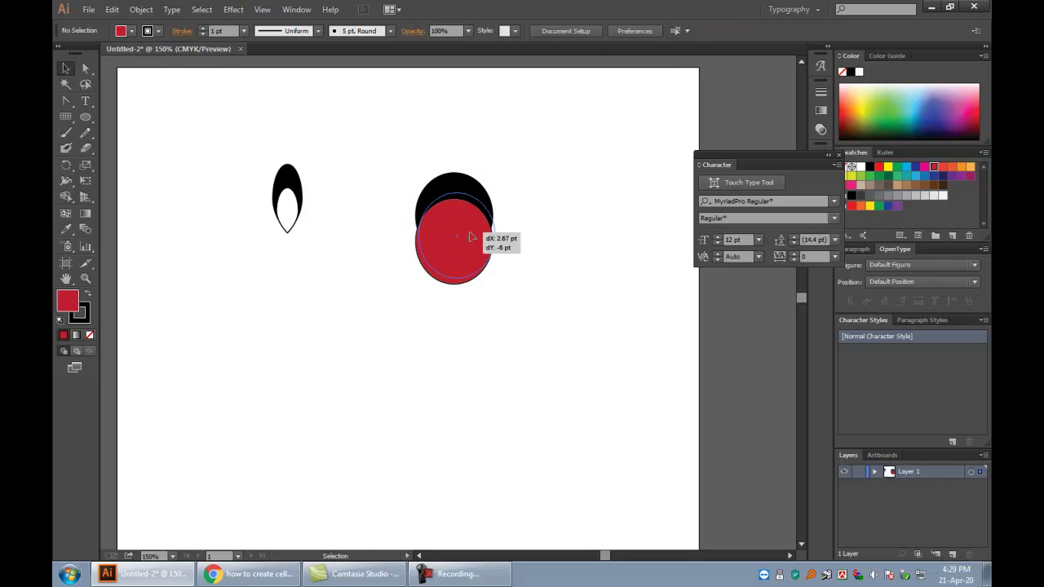
- Select both circles and centre them horizontally on the page
drag(427, 273, 695, 115)
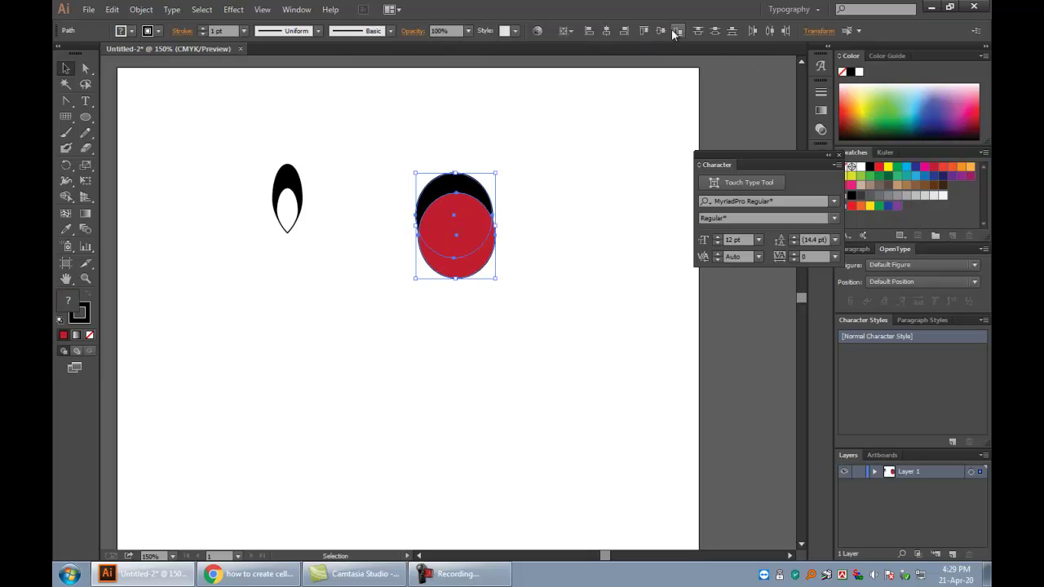
click(604, 32)
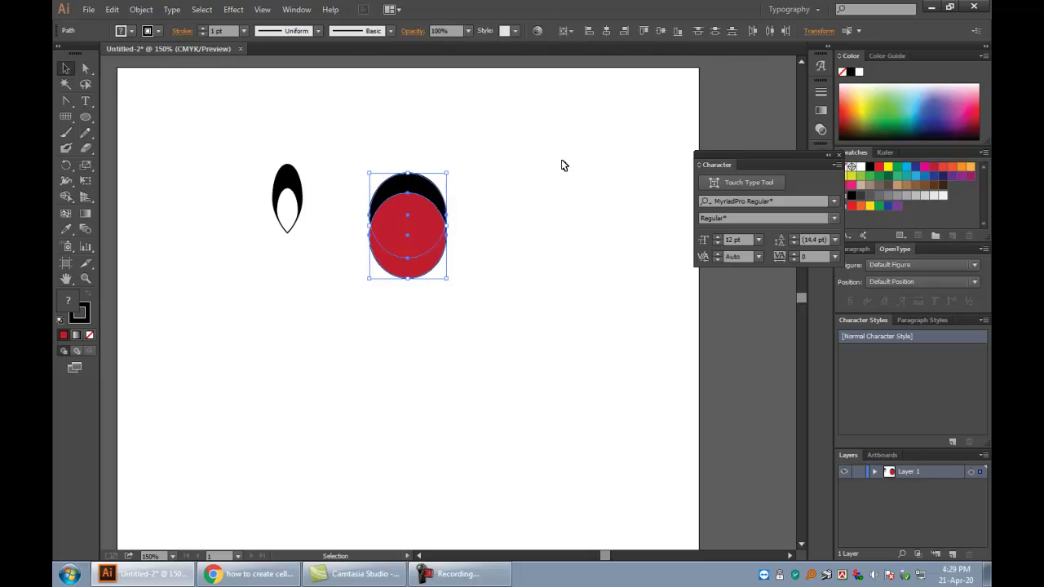
click(480, 200)
drag(473, 203, 443, 244)
click(489, 204)
drag(478, 195, 429, 261)
- Switch the workspace from Essentials to Painting
click(816, 9)
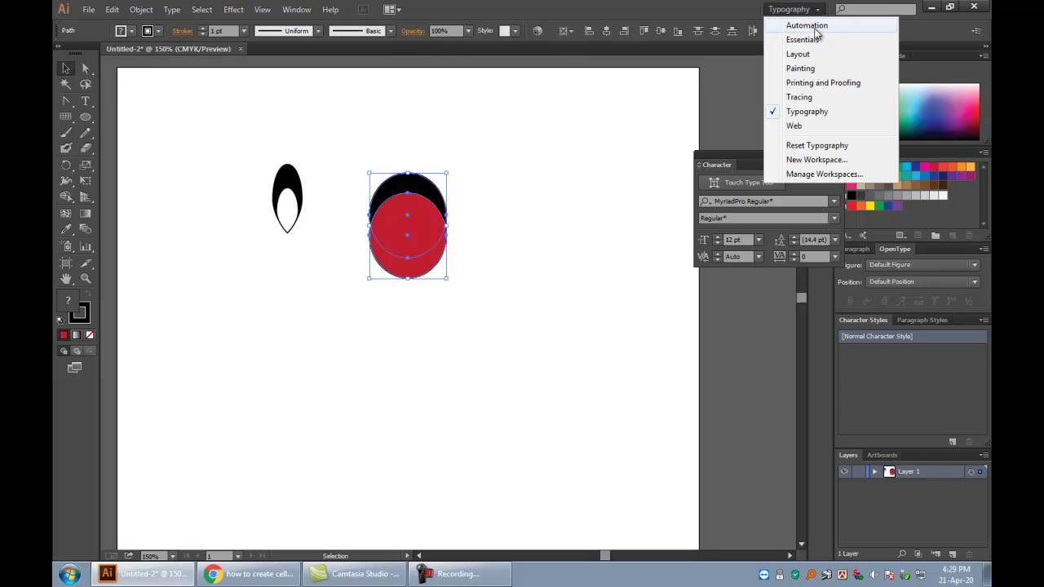
click(803, 39)
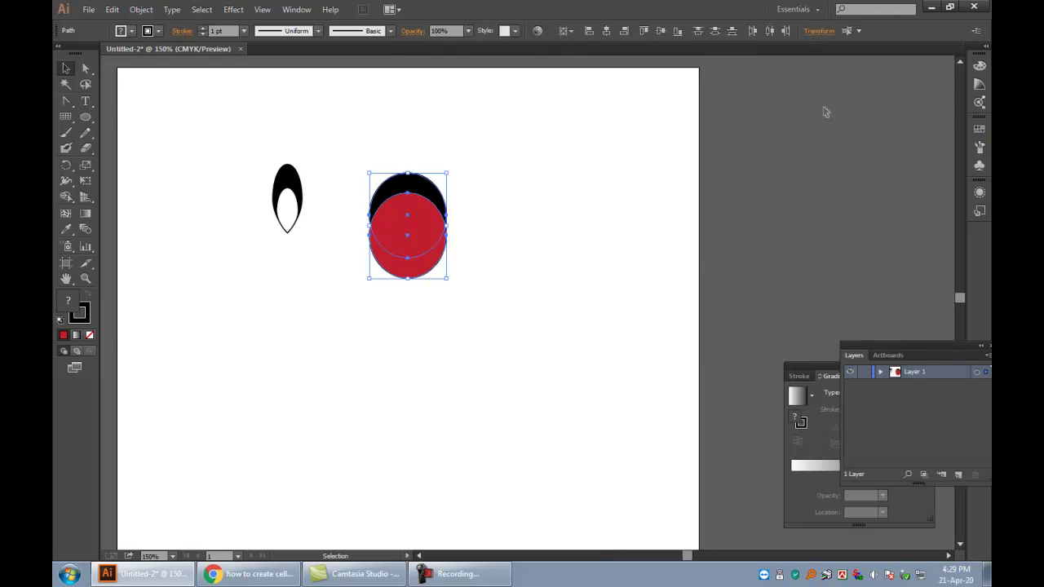
click(803, 9)
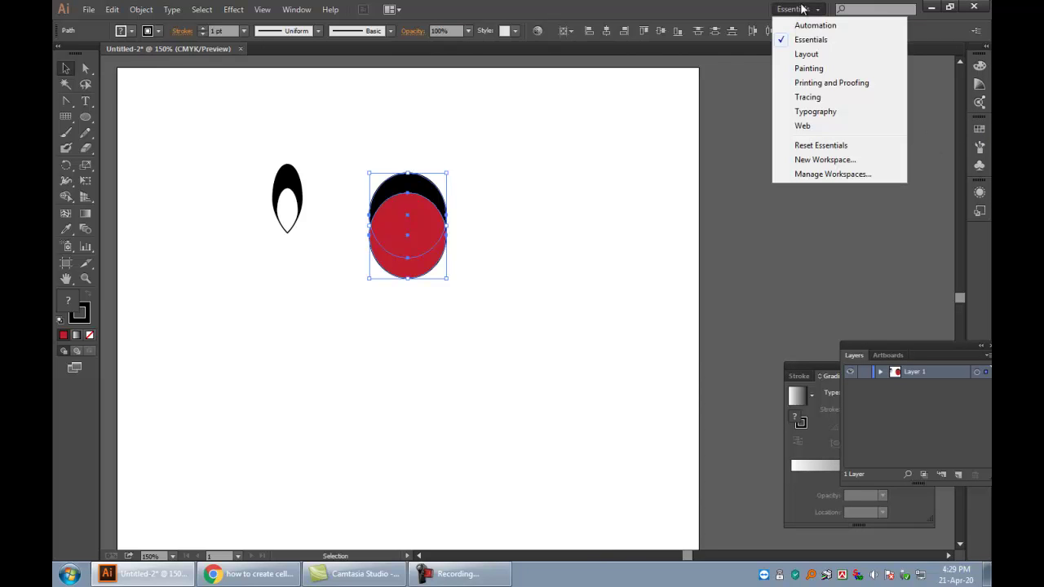
click(824, 70)
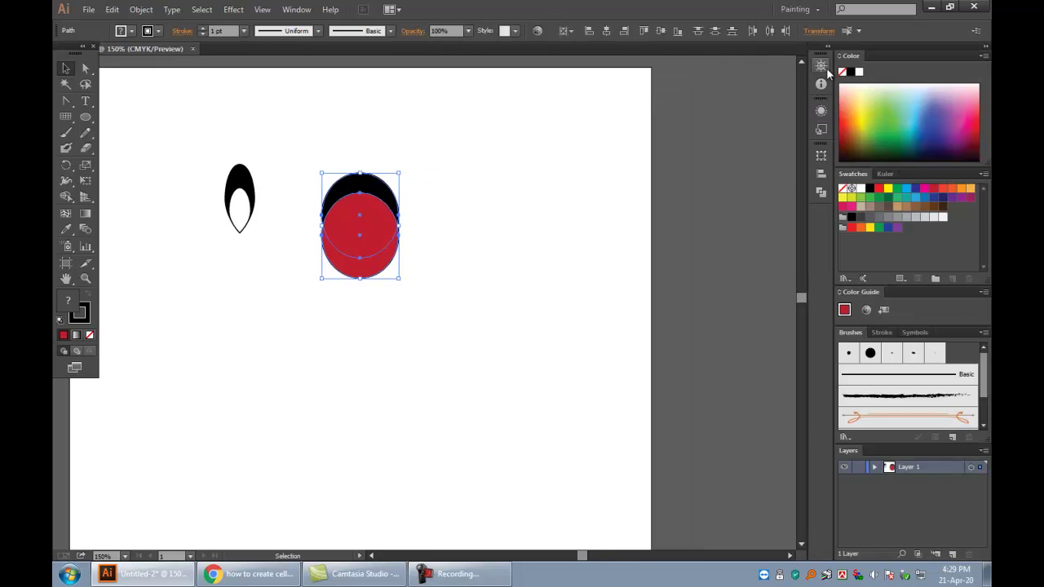
- Open the docked panels through to the Pathfinder shape modes
click(822, 84)
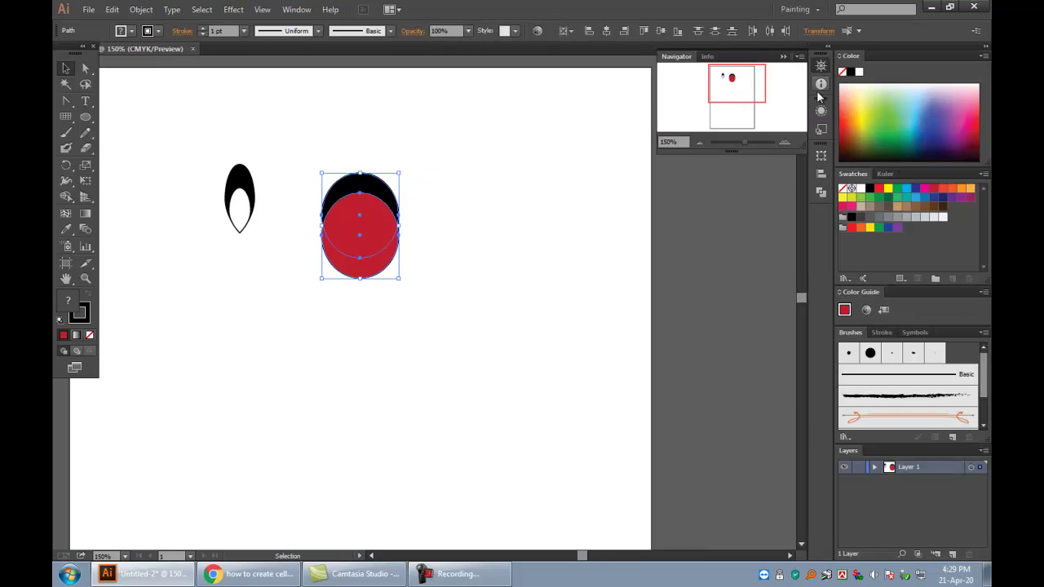
click(821, 113)
click(821, 130)
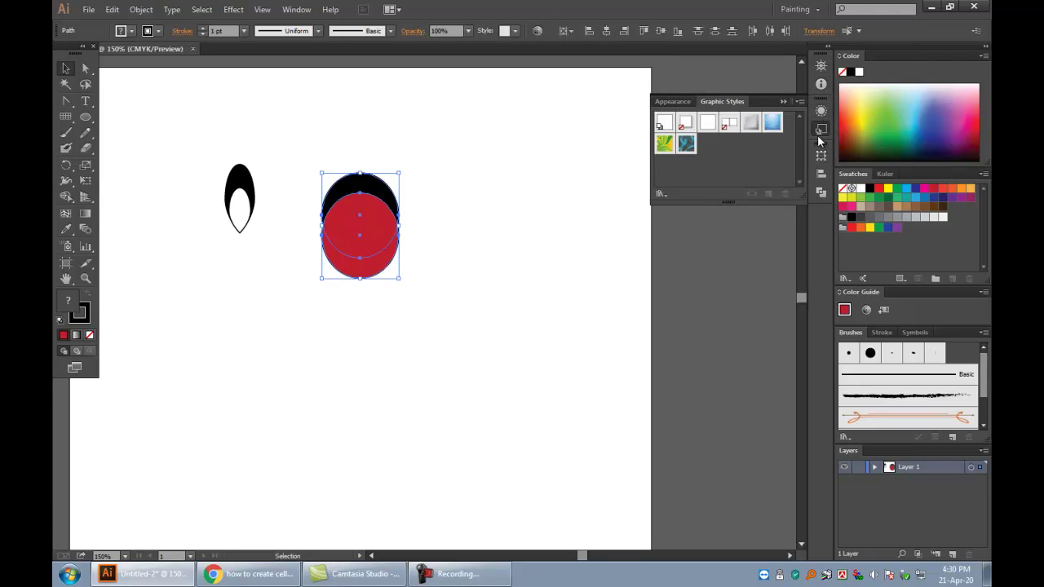
click(821, 174)
click(822, 193)
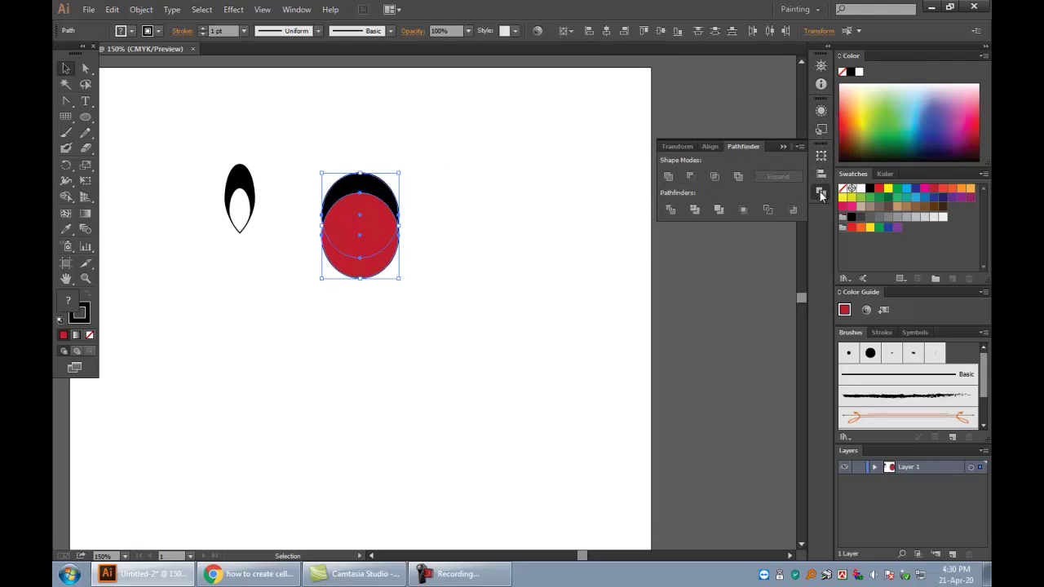
- Try Pathfinder Exclude to make a ring, then undo back to two circles
click(737, 178)
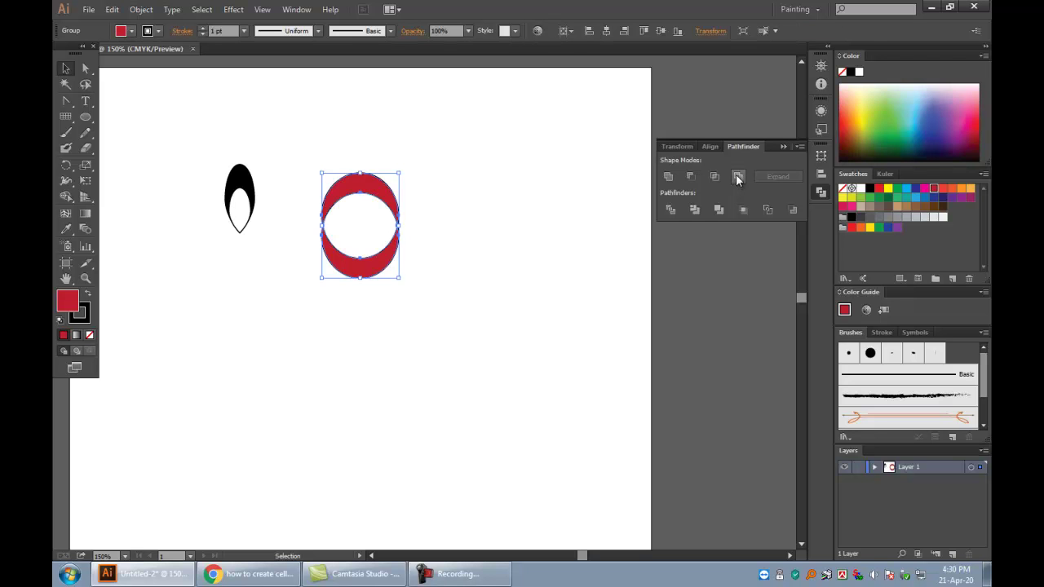
click(520, 185)
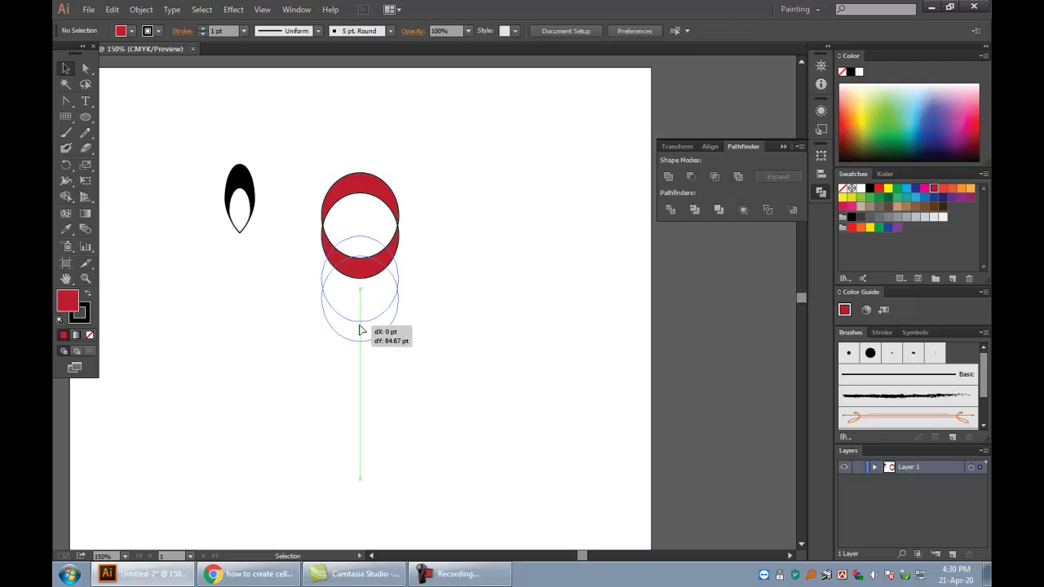
drag(393, 255, 393, 318)
click(432, 306)
drag(381, 277, 409, 209)
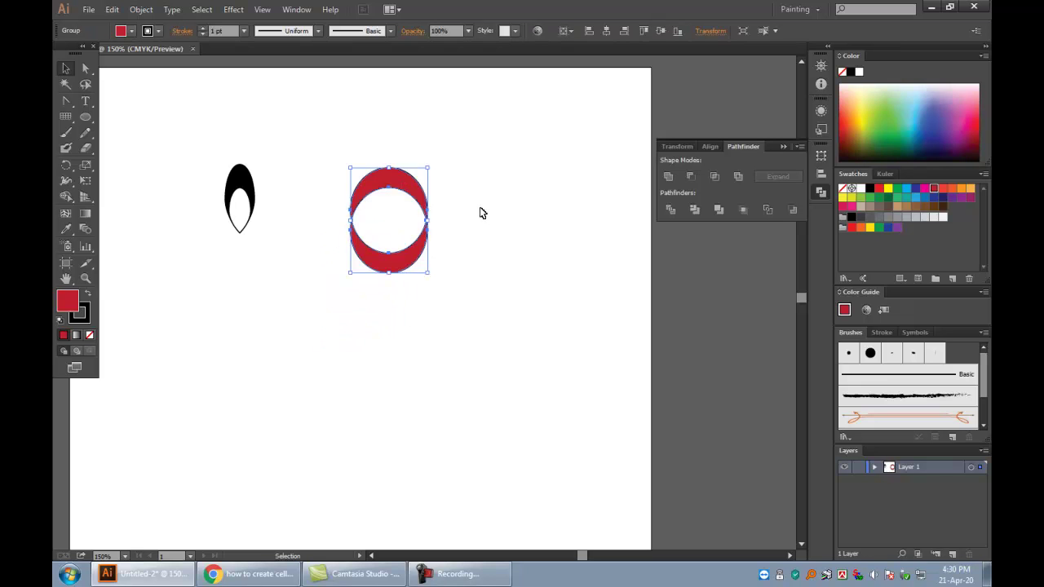
key(ctrl+z)
key(ctrl+z)
key(ctrl+z)
- Apply Minus Front to the circles and place the black crescent beside the teardrop
drag(421, 170, 338, 317)
click(690, 176)
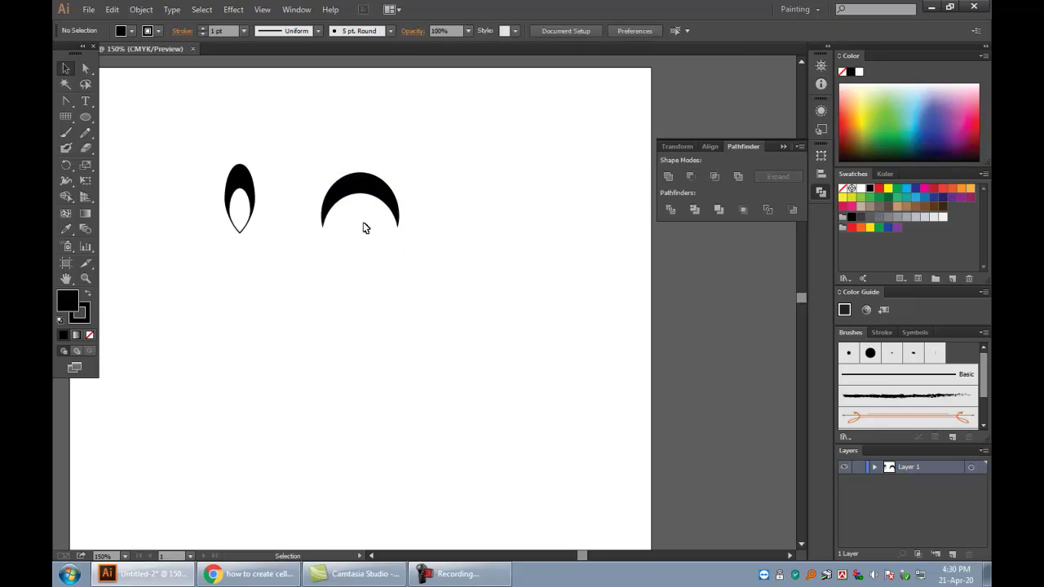
mouse_move(371, 193)
mouse_down()
mouse_move(355, 167)
mouse_move(351, 218)
mouse_move(343, 170)
mouse_move(349, 215)
mouse_move(306, 154)
mouse_move(323, 179)
mouse_up()
click(440, 202)
click(400, 204)
click(411, 169)
click(422, 201)
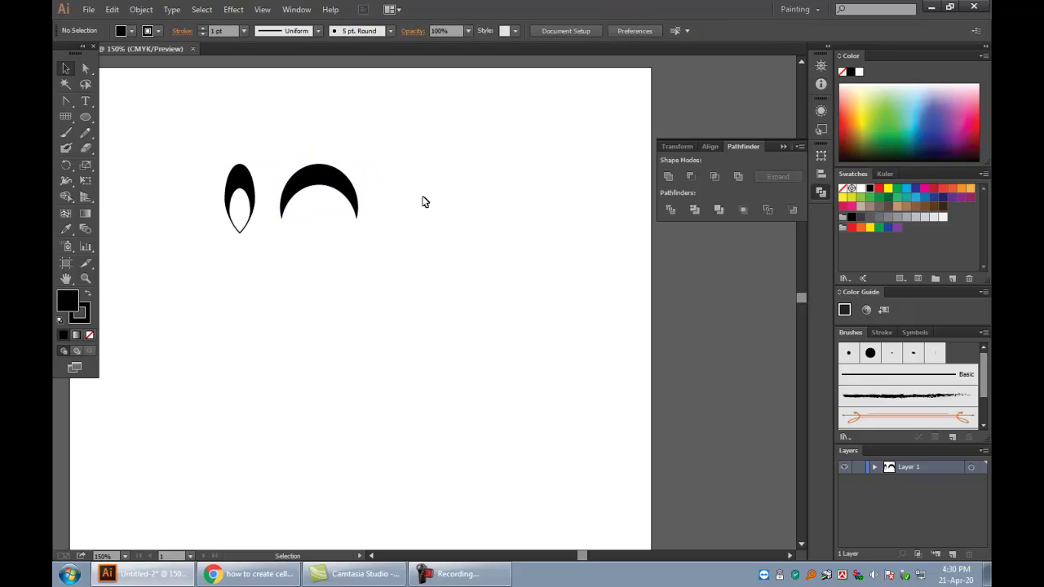
click(86, 119)
- Draw a small ellipse right of the crescent, sharpen its top and bottom points, nudge it right
drag(380, 171, 411, 223)
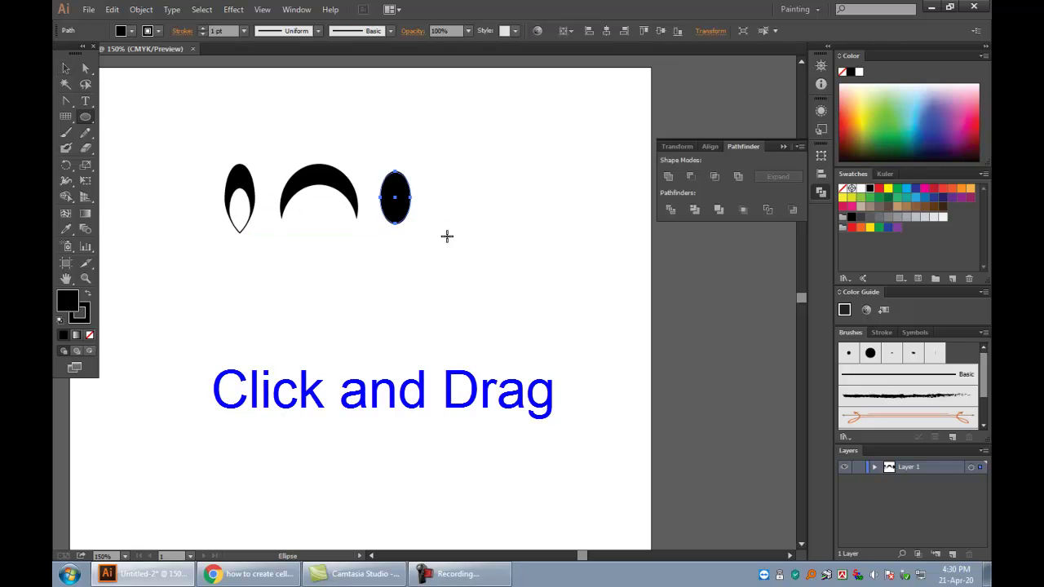
key(shift+c)
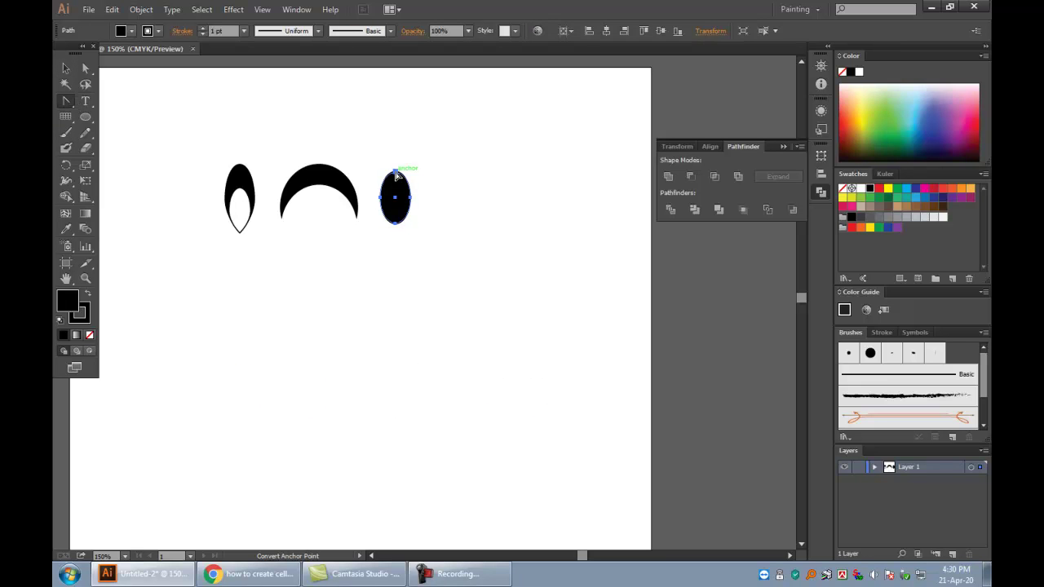
click(396, 173)
click(396, 223)
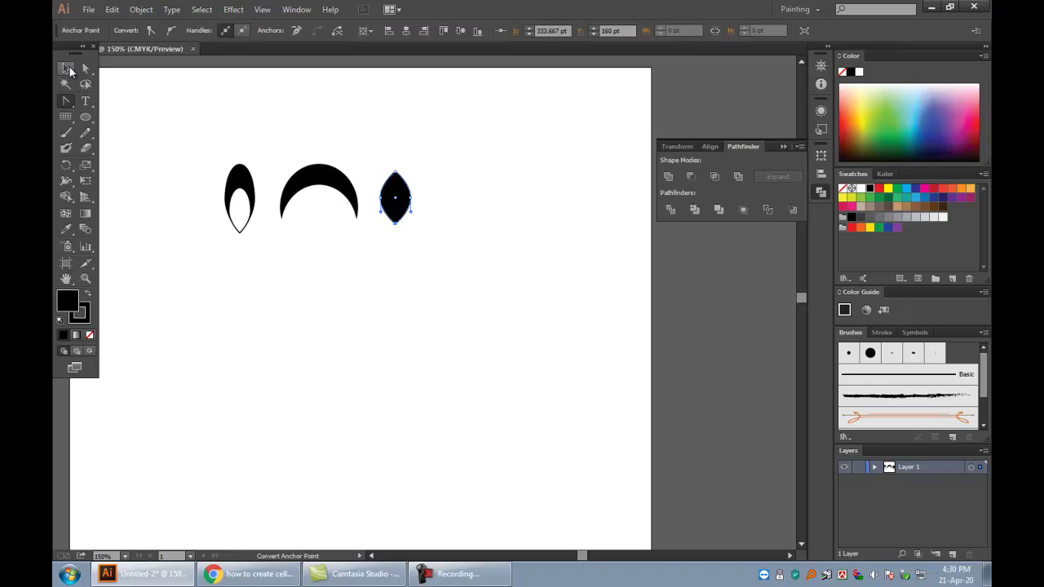
click(69, 70)
drag(397, 197, 412, 196)
key(alt)
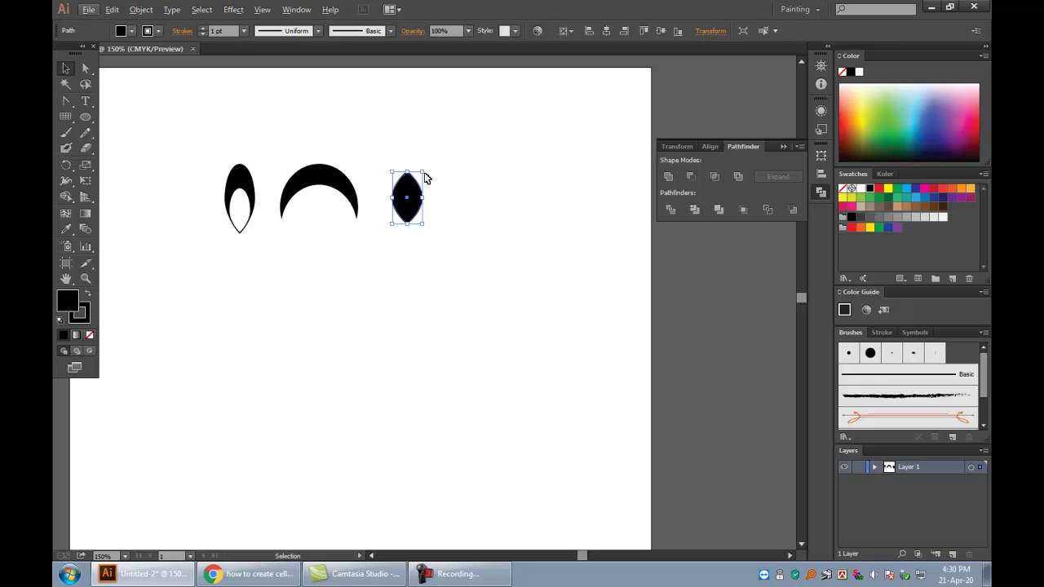
- Tilt the leaf clockwise, try a 90° rotate copy, then cancel and delete it
drag(427, 168, 445, 198)
click(452, 198)
right_click(449, 192)
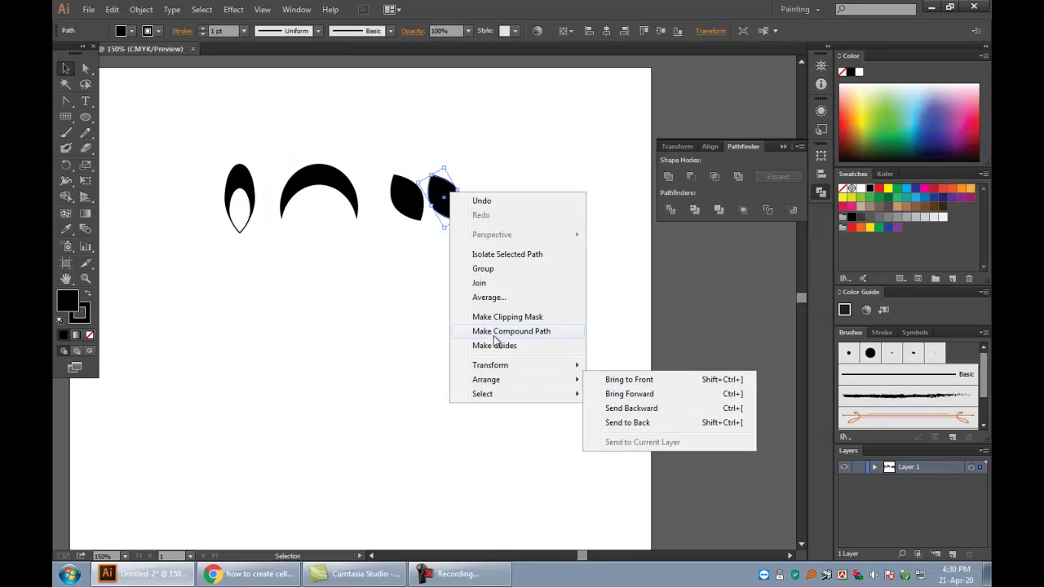
mouse_move(491, 366)
click(633, 397)
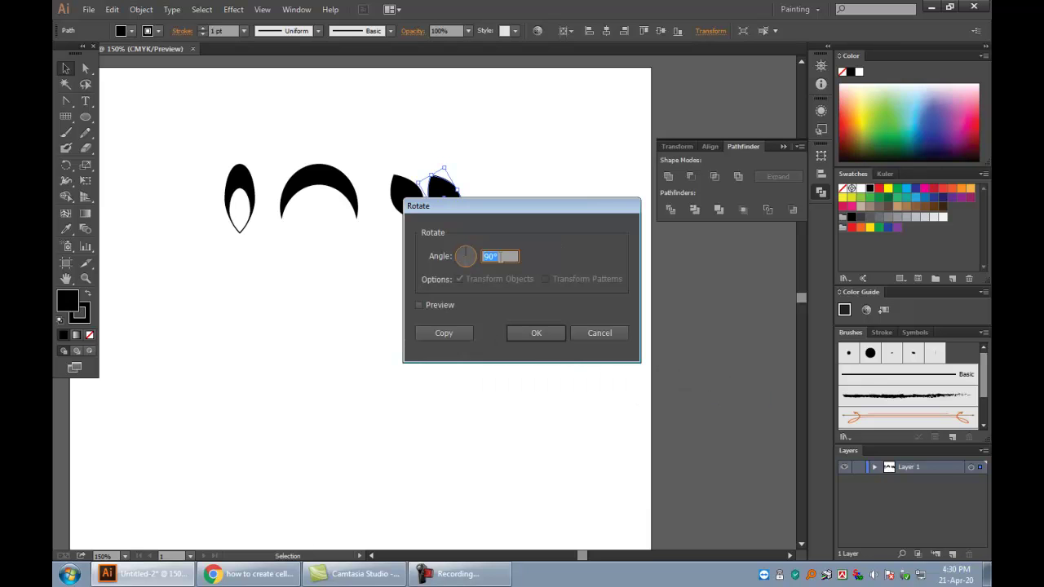
click(431, 304)
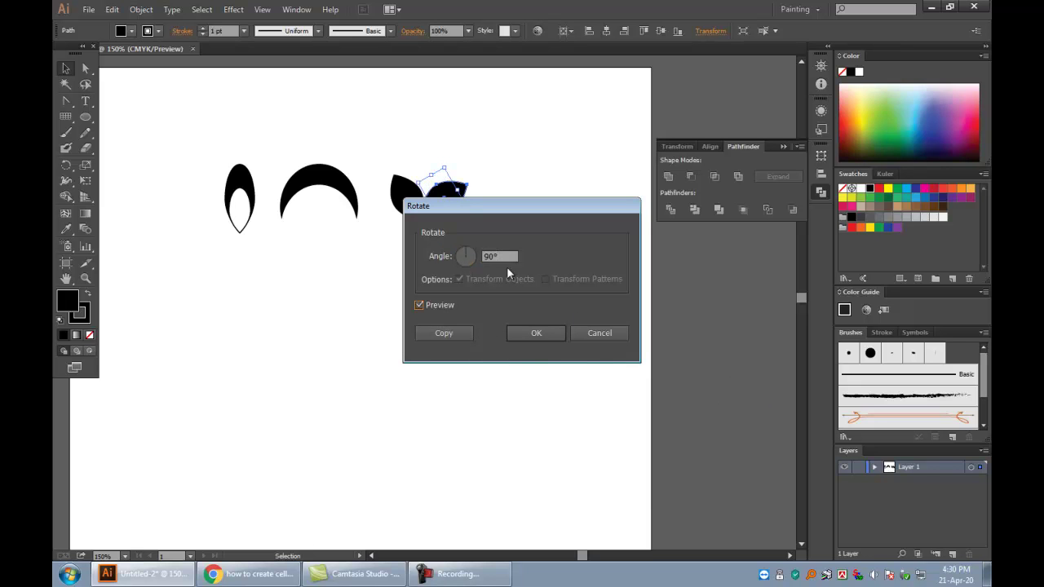
mouse_move(518, 210)
mouse_down()
mouse_move(576, 274)
mouse_move(558, 258)
mouse_up()
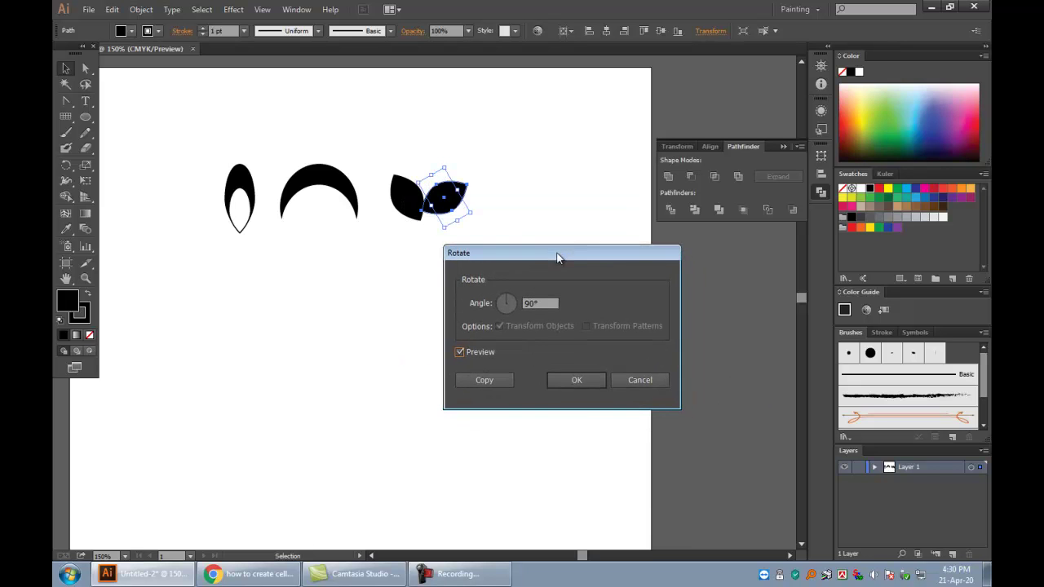
click(634, 380)
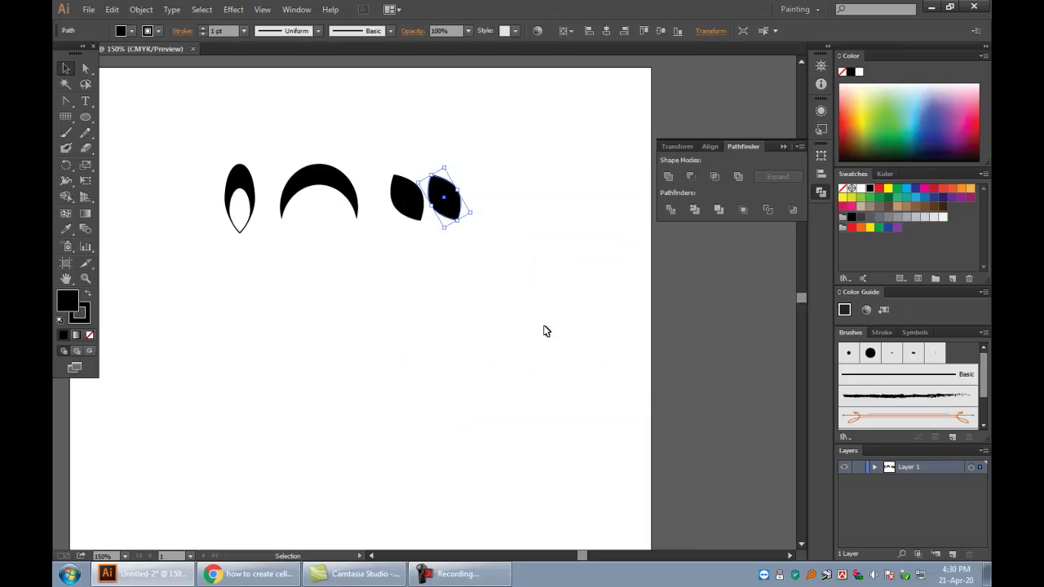
click(485, 227)
click(454, 210)
key(Delete)
- Make a horizontally reflected copy of the leaf and place it to the right
click(407, 197)
right_click(409, 200)
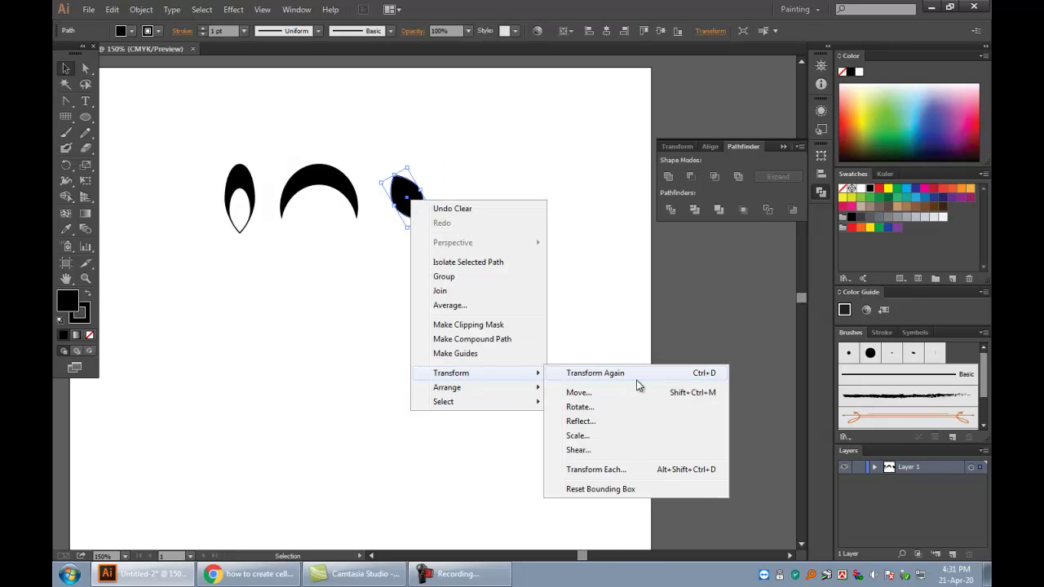
click(581, 421)
drag(516, 180, 600, 181)
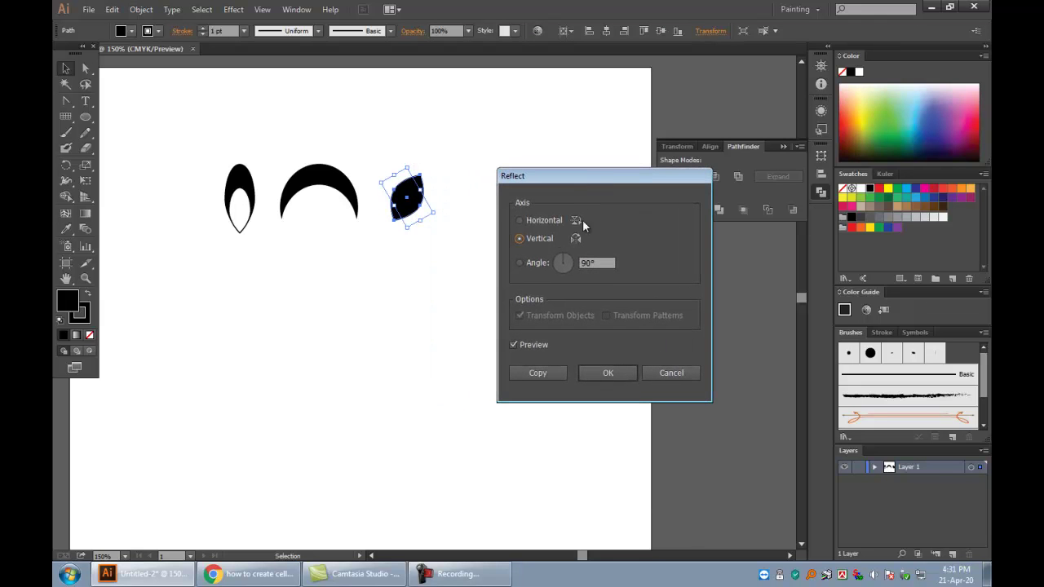
click(549, 220)
click(541, 374)
click(484, 314)
drag(408, 198, 447, 202)
click(619, 217)
click(476, 251)
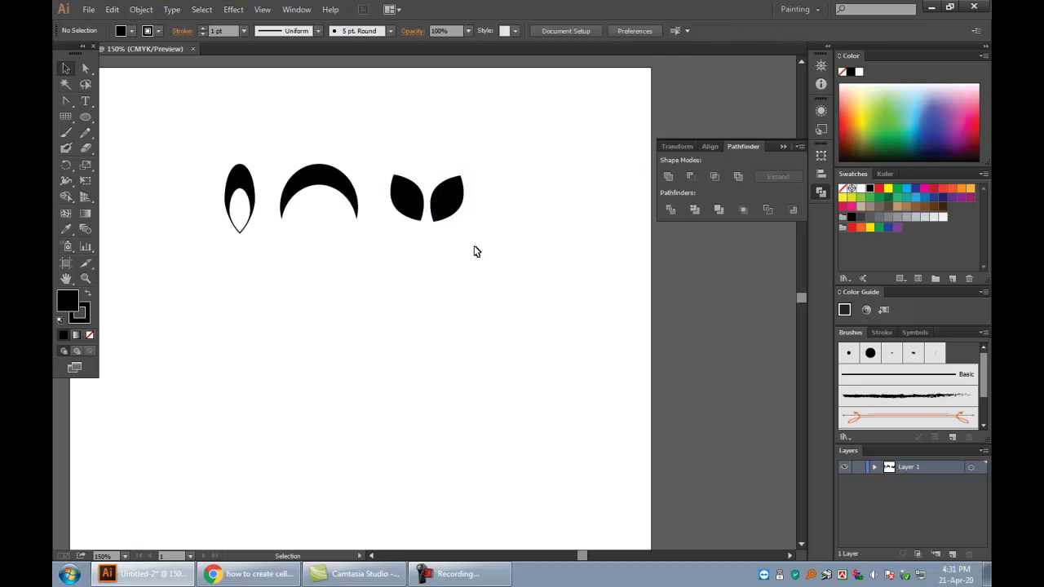
- Delete the right leaf and rotate the remaining leaf to a flatter tilt
click(435, 209)
key(Delete)
click(415, 196)
mouse_move(419, 190)
mouse_down()
mouse_move(438, 203)
mouse_move(396, 173)
mouse_move(401, 164)
mouse_up()
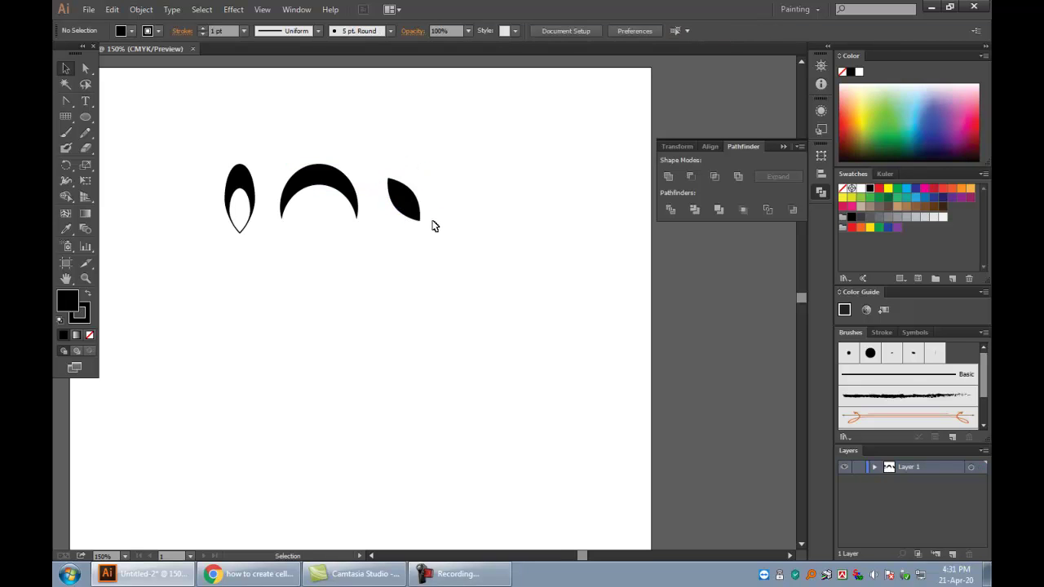
mouse_move(434, 219)
mouse_down()
mouse_move(443, 221)
mouse_move(419, 205)
mouse_up()
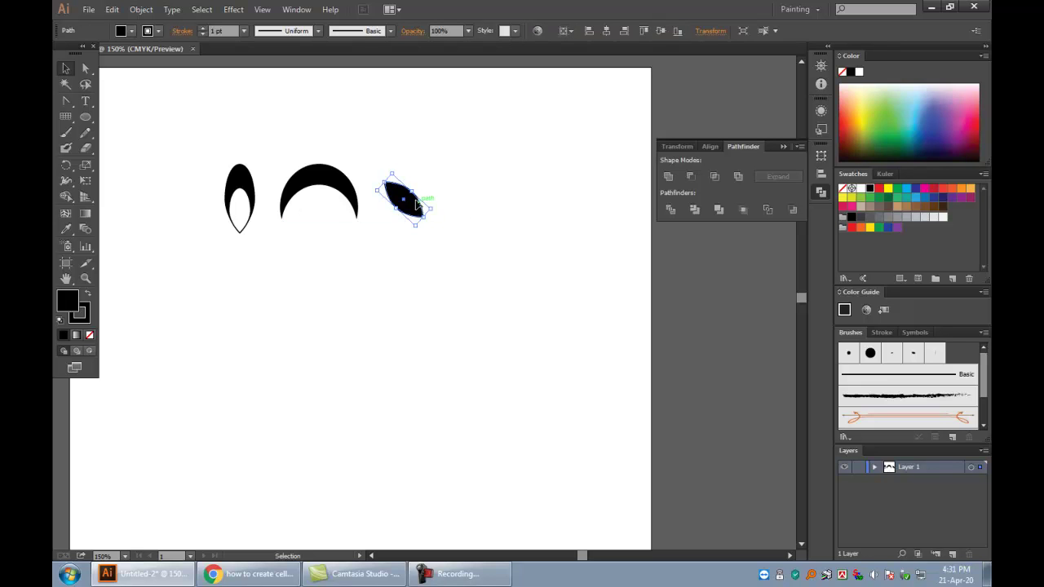
- Reflect a copy of the leaf and position it to the right, forming a V
right_click(415, 199)
mouse_move(455, 373)
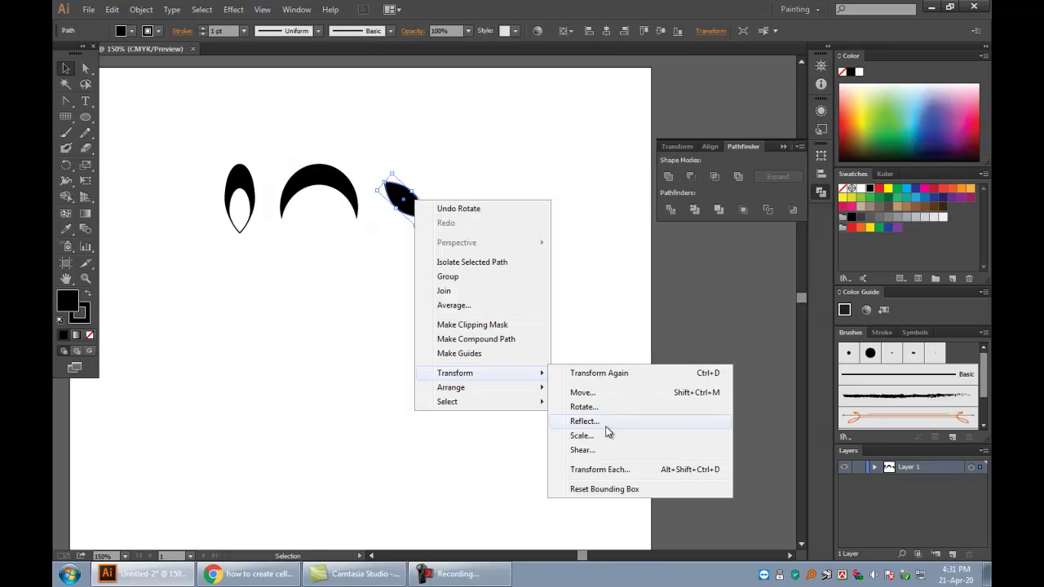
click(584, 421)
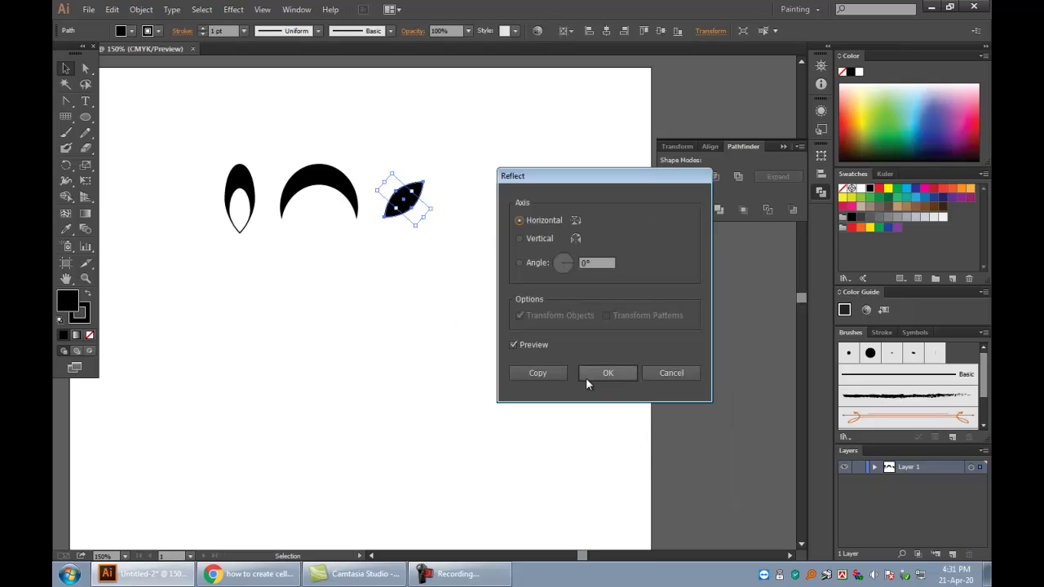
click(538, 373)
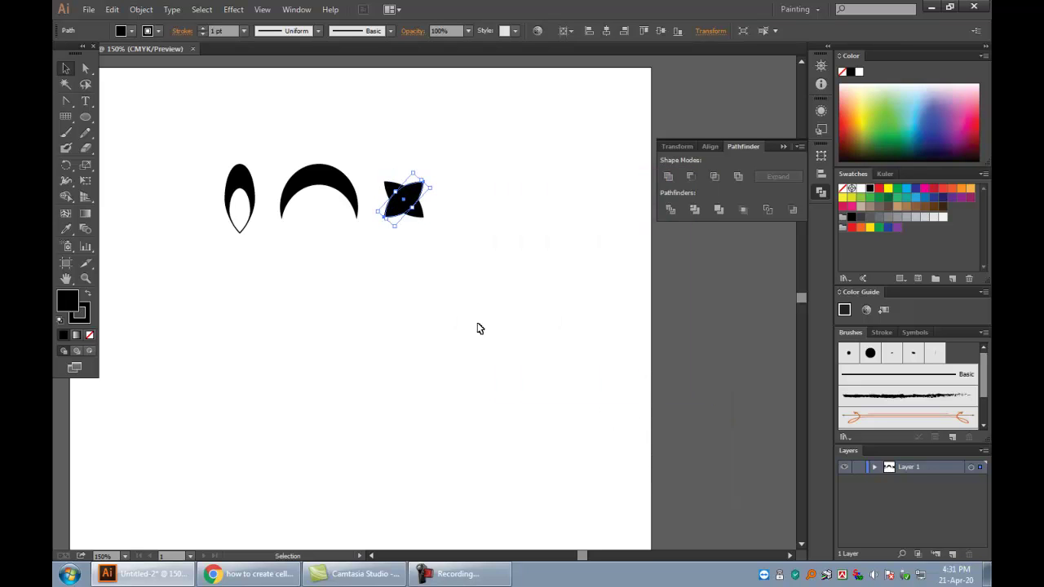
click(453, 313)
drag(398, 202, 446, 203)
click(443, 249)
click(429, 203)
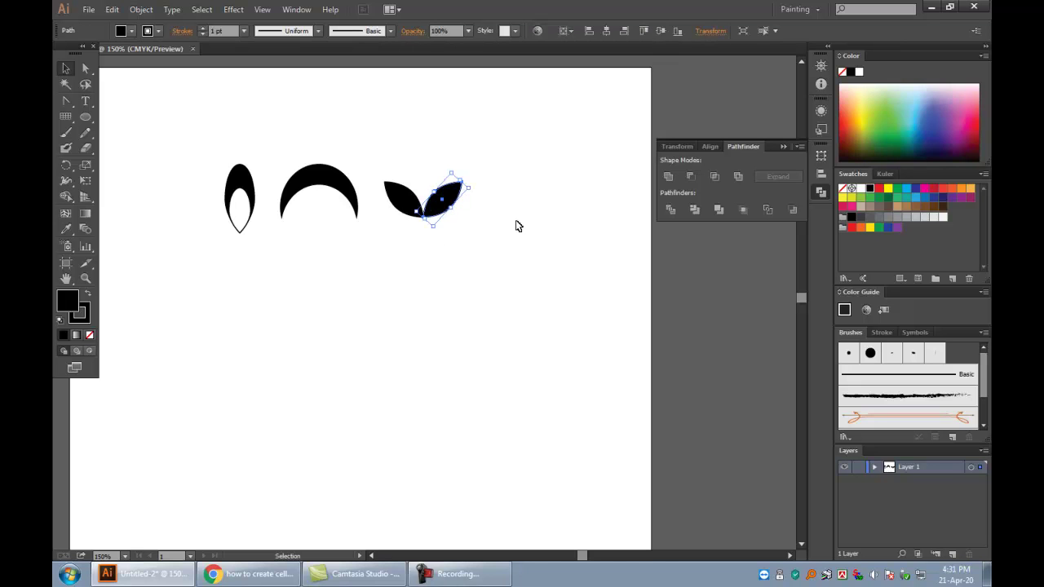
click(484, 252)
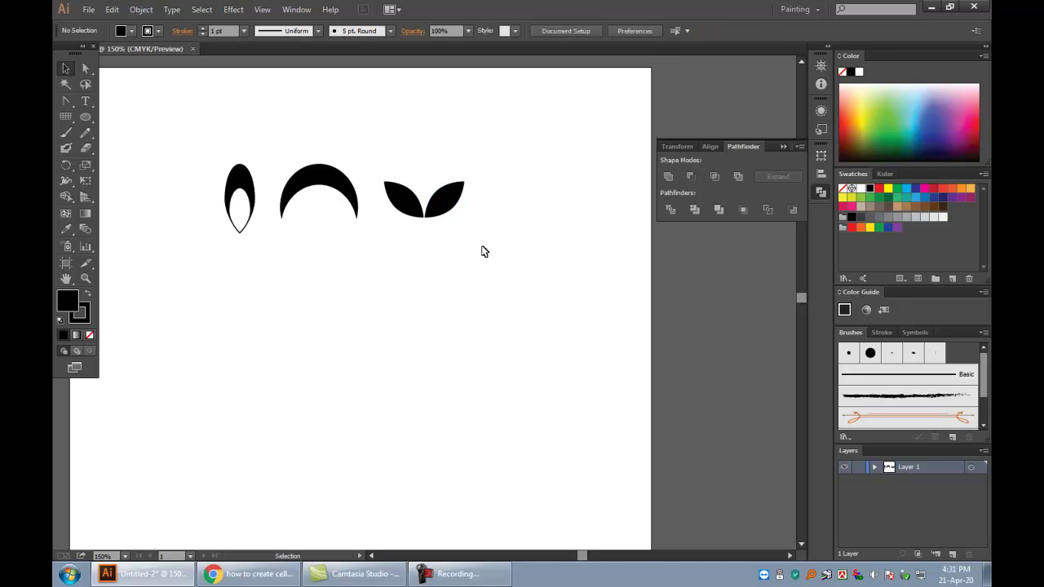
scroll(393, 282, down, 1)
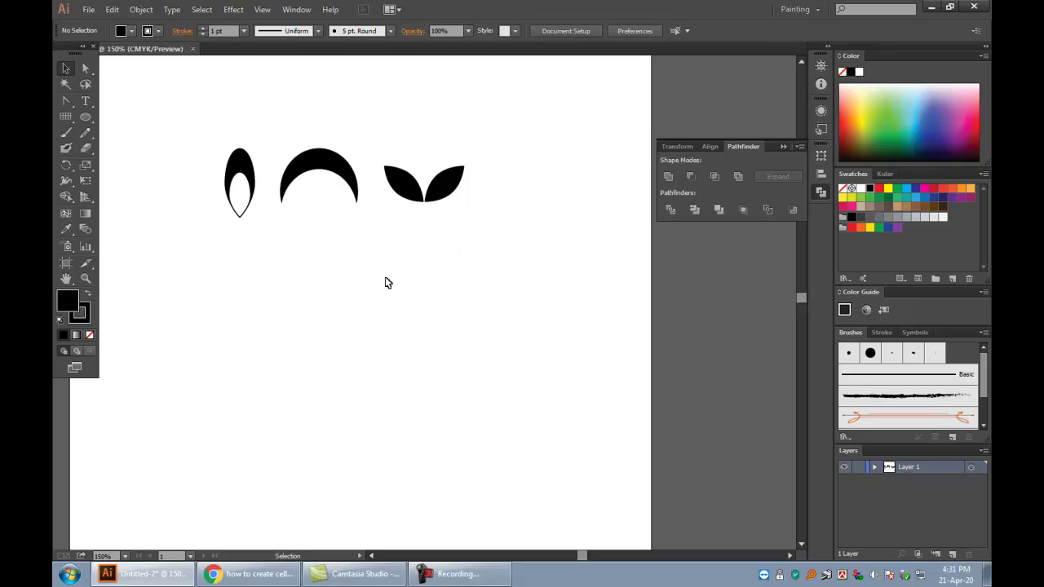
- Draw a 136 pt circle below the shapes, reposition it, and set its fill to None
click(85, 117)
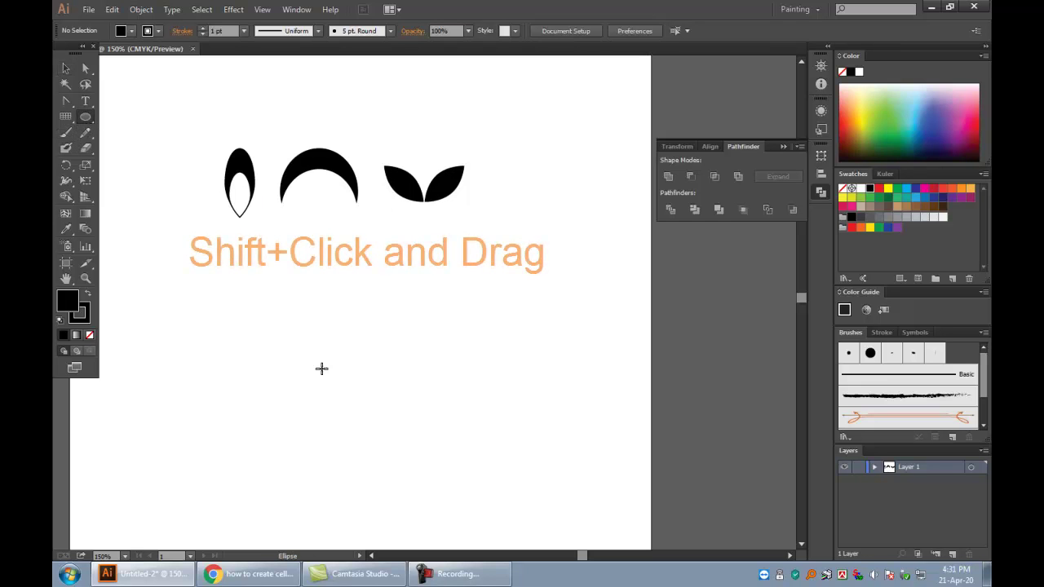
mouse_move(277, 301)
mouse_down()
mouse_move(411, 406)
mouse_move(440, 463)
mouse_up()
key(v)
drag(340, 336, 350, 302)
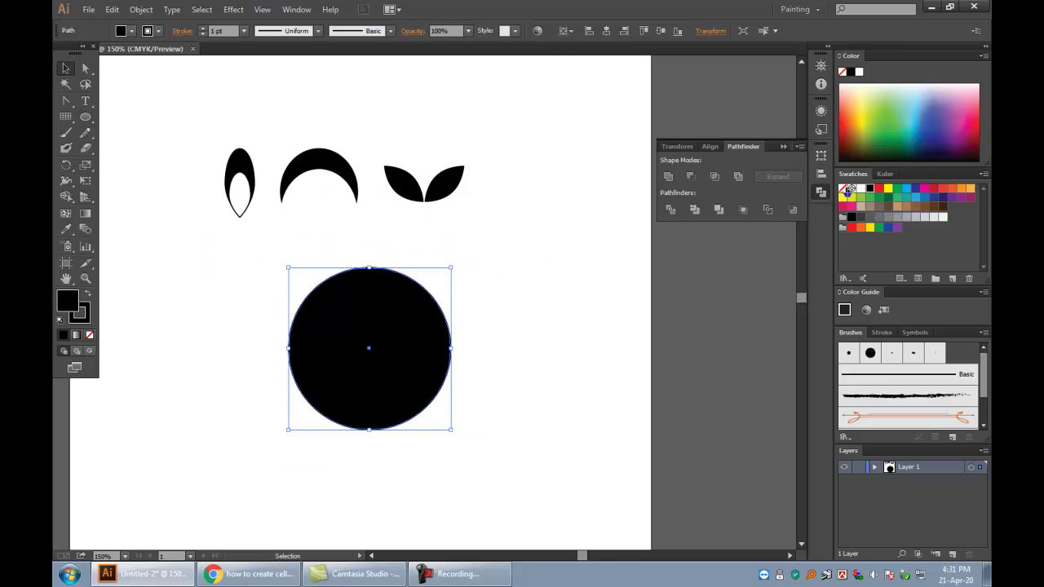
click(850, 189)
click(471, 313)
click(441, 345)
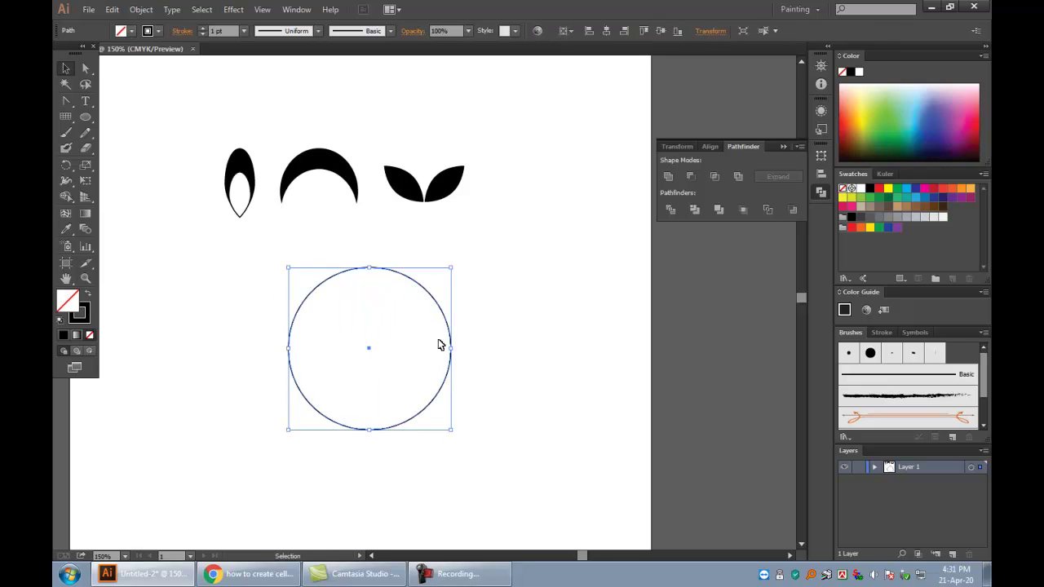
click(538, 347)
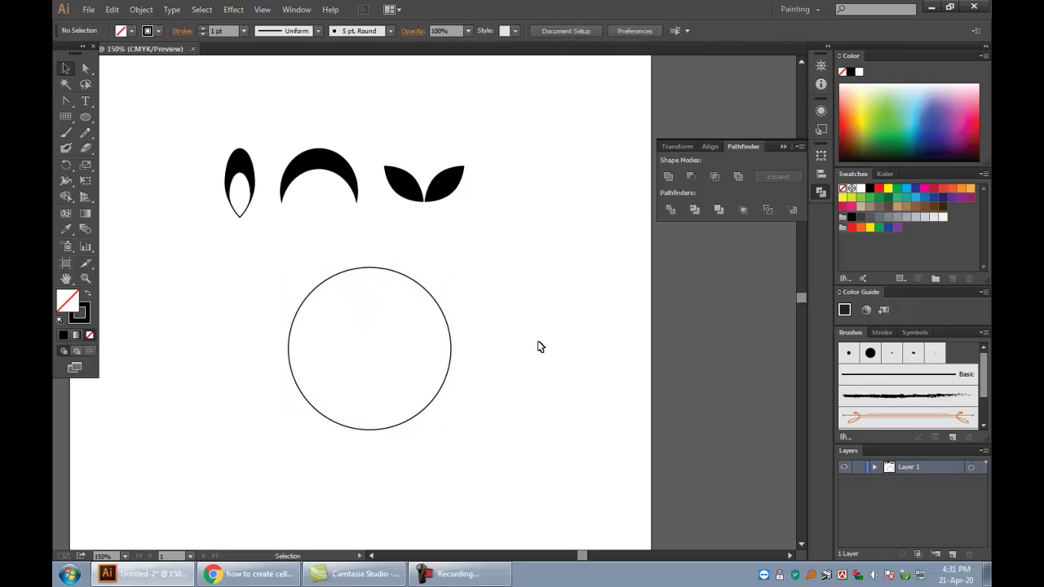
- Rotate the leaf pair about 45° and shrink it to a small size
mouse_move(390, 159)
mouse_down()
mouse_move(479, 210)
mouse_move(427, 131)
mouse_up()
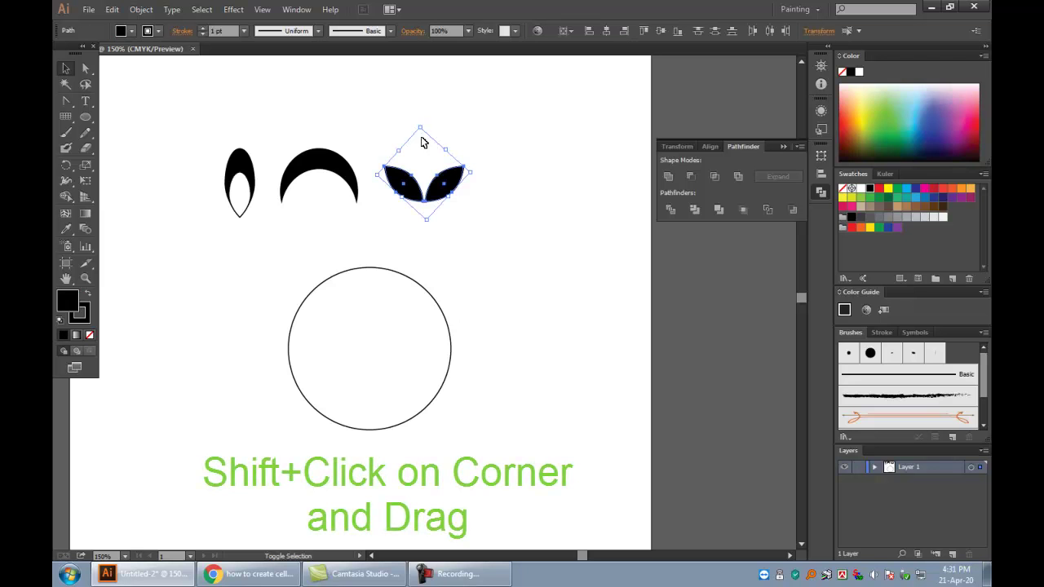
mouse_move(471, 174)
mouse_down()
mouse_move(412, 178)
mouse_move(457, 319)
mouse_up()
click(468, 220)
key(ctrl+z)
click(405, 191)
- Group the two small leaves and move them onto the circle's right edge
right_click(406, 178)
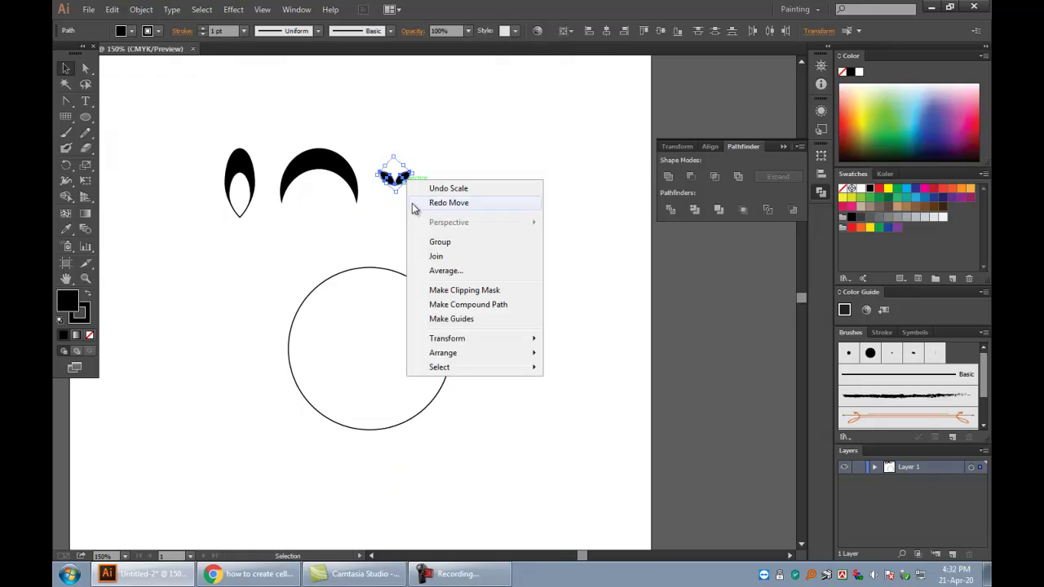
click(455, 242)
drag(395, 177, 450, 357)
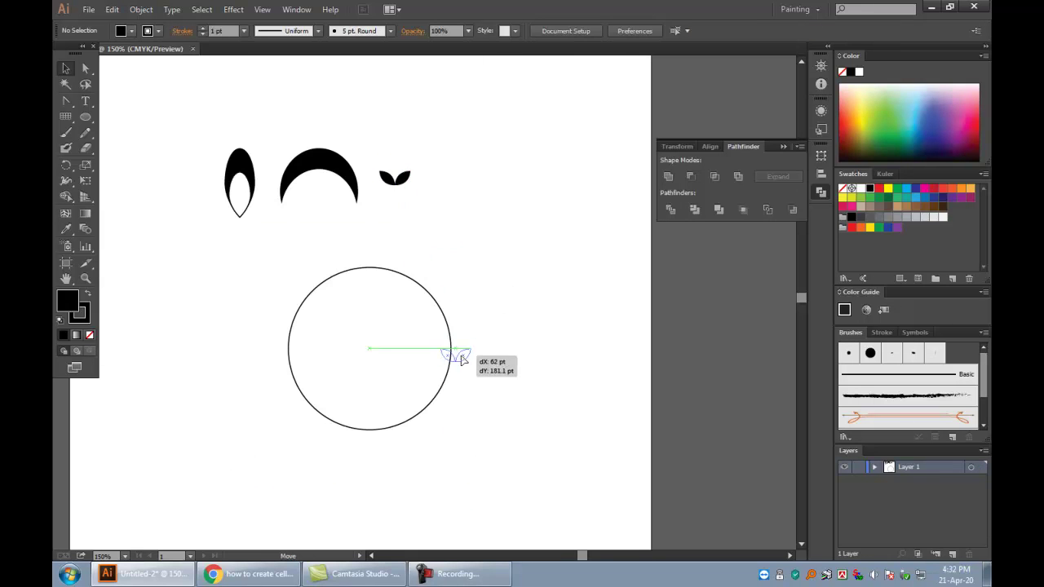
click(502, 354)
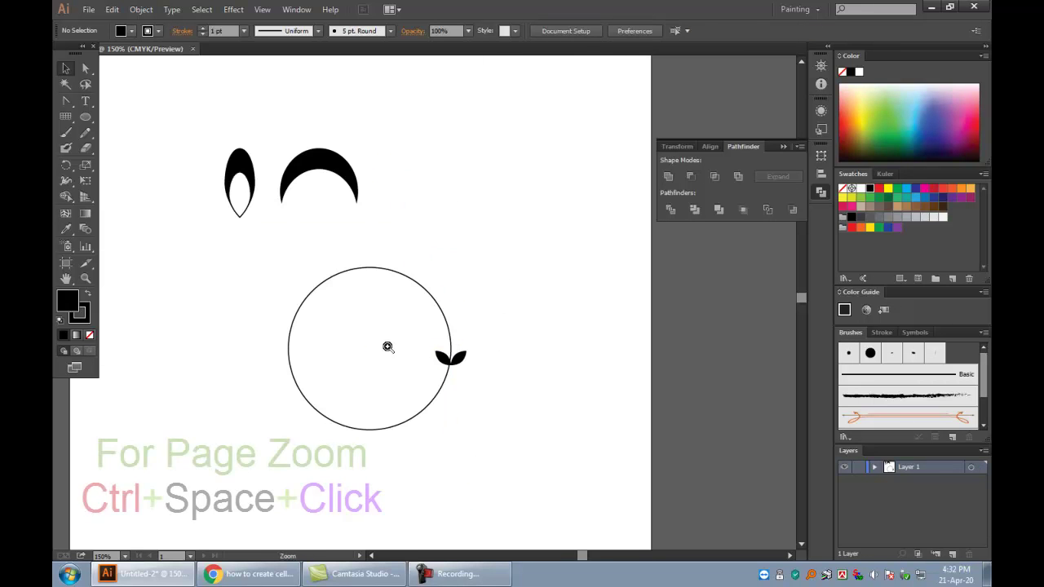
ctrl+click(390, 348)
ctrl+click(443, 314)
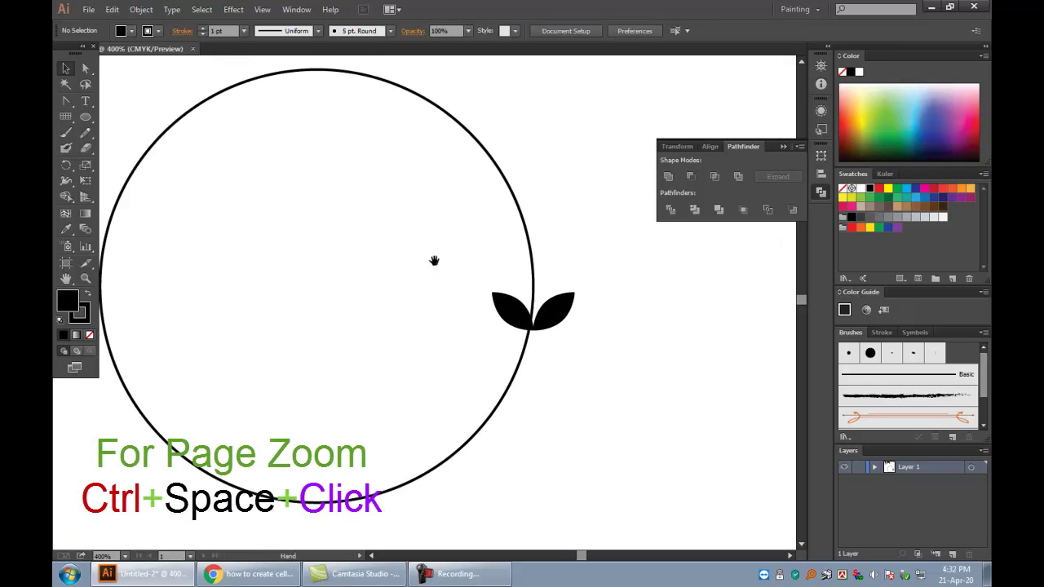
- Nudge the leaf pair up along the edge and thin the circle's stroke to 0.25 pt
drag(433, 258, 496, 275)
mouse_move(611, 327)
mouse_down()
mouse_move(629, 263)
mouse_move(617, 287)
mouse_up()
click(596, 333)
click(639, 340)
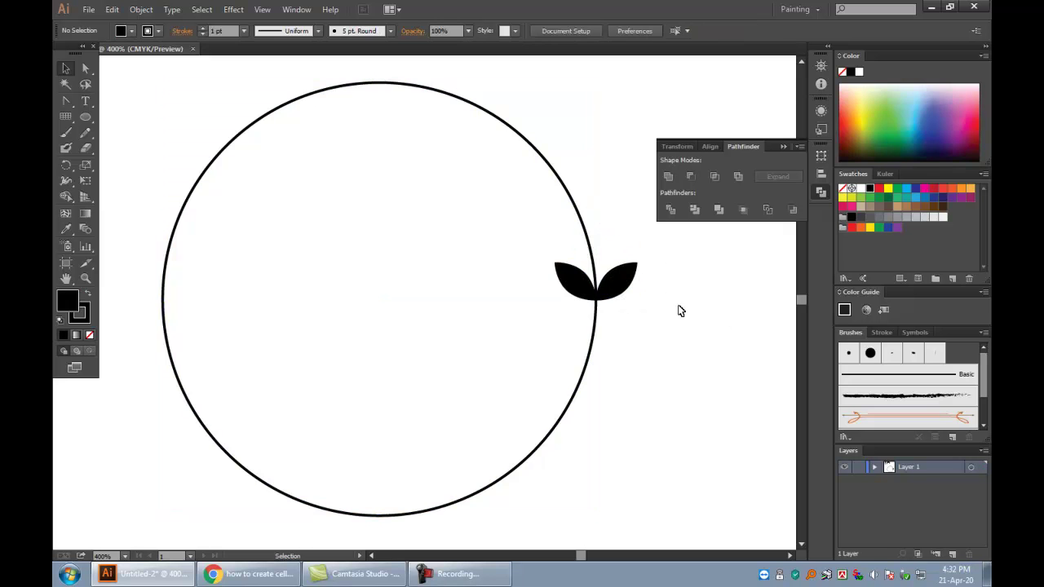
click(583, 373)
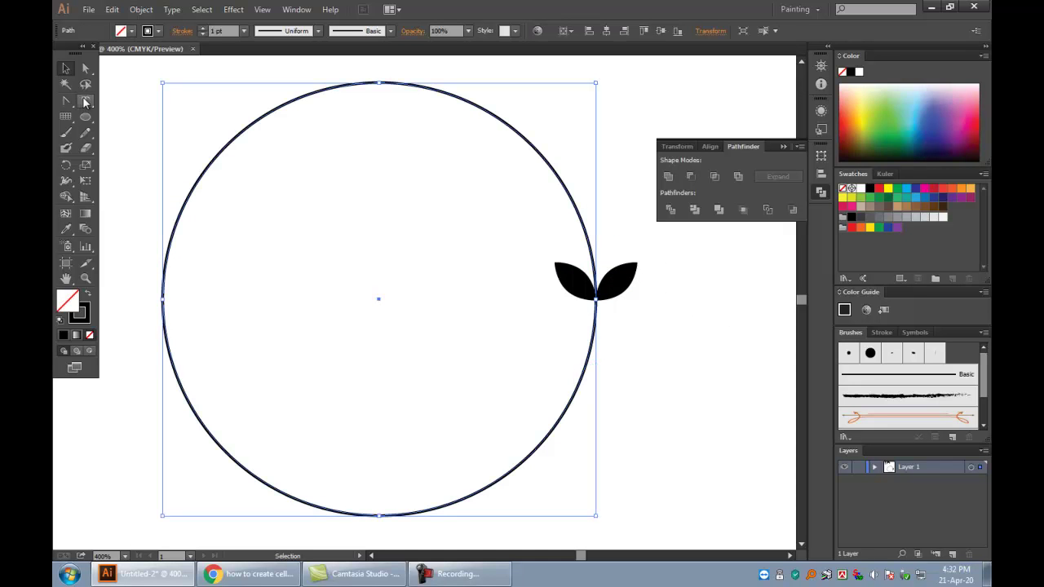
click(244, 31)
click(261, 45)
click(655, 307)
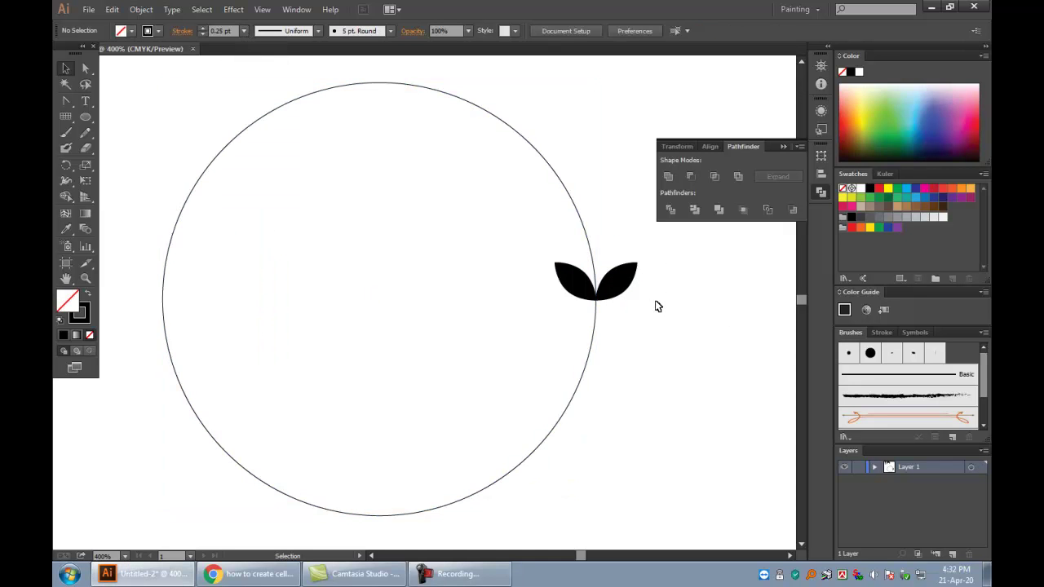
- Reselect the leaf pair and the circle while switching between the Rotate and Selection tools
click(622, 291)
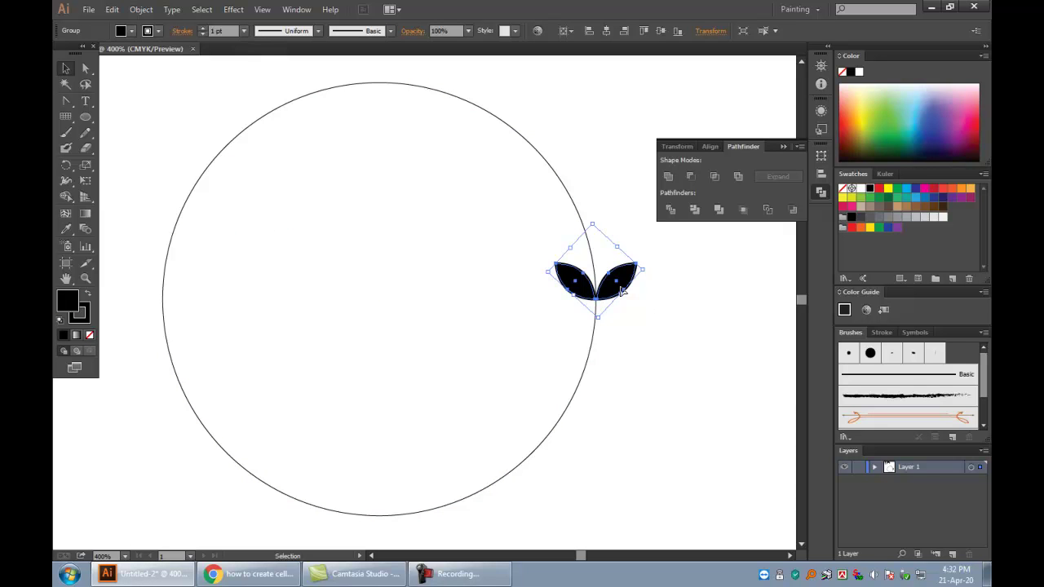
click(68, 169)
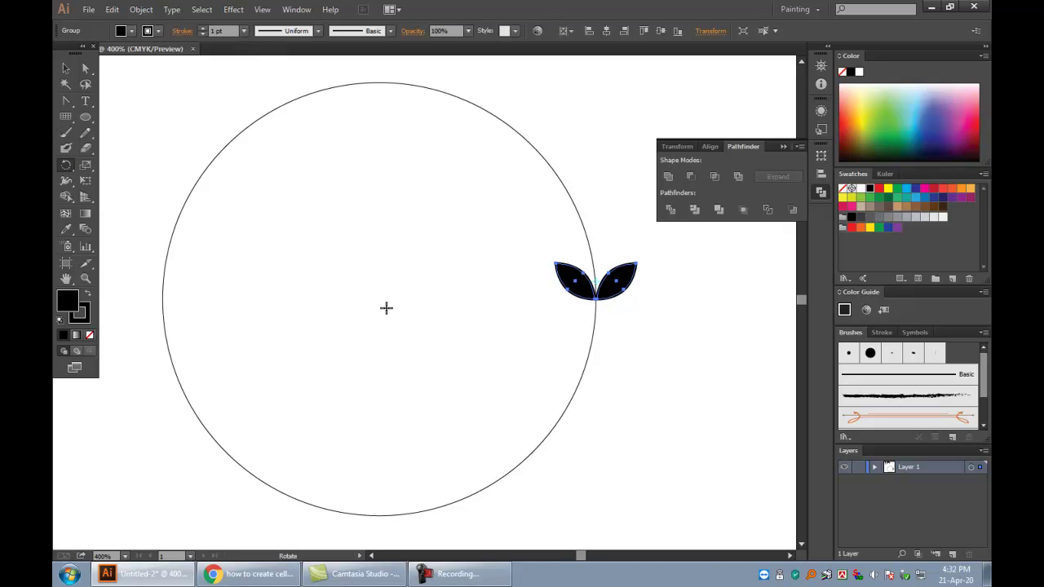
click(66, 69)
click(299, 226)
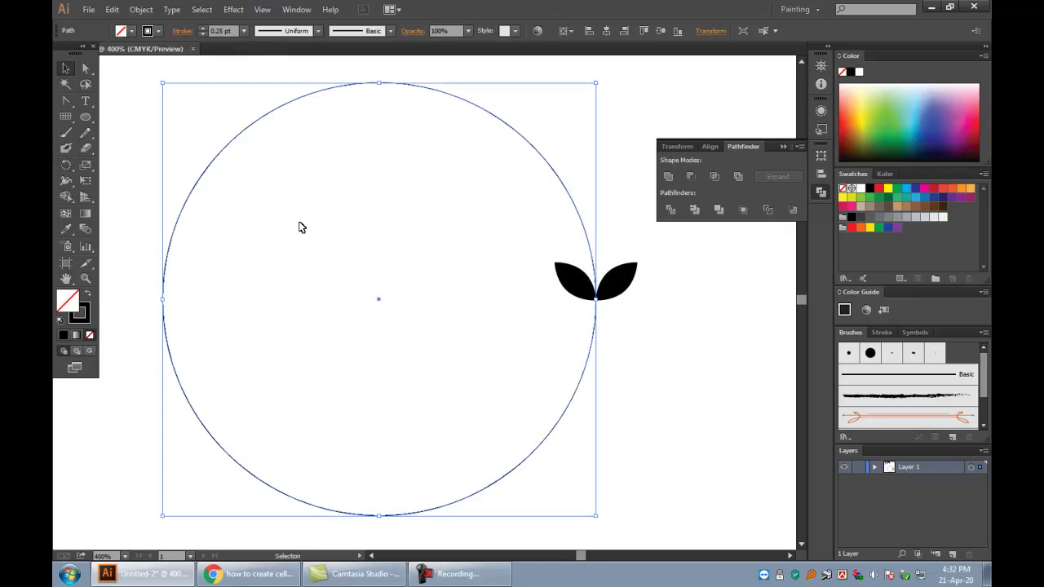
click(617, 292)
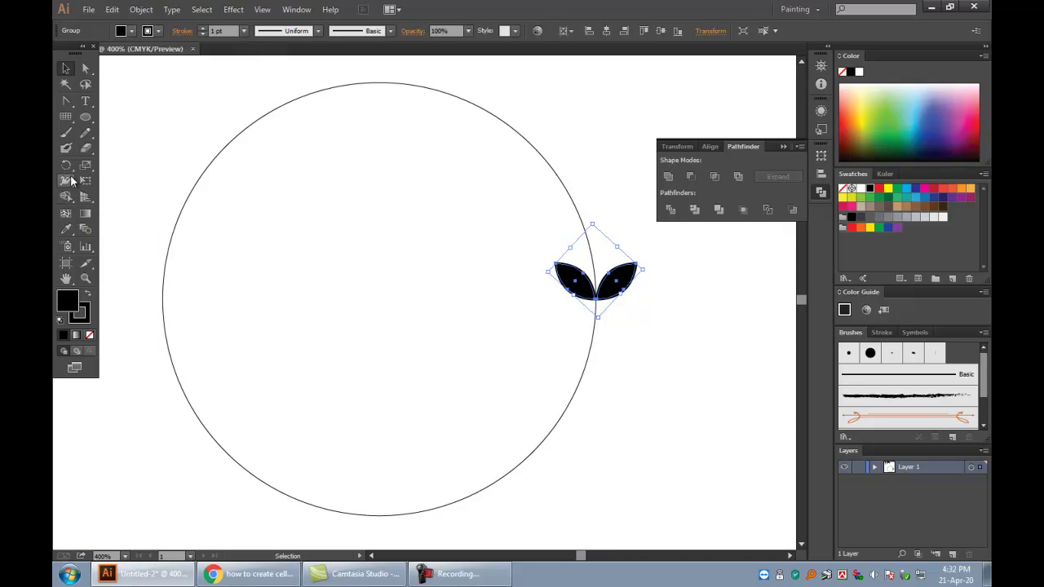
click(66, 263)
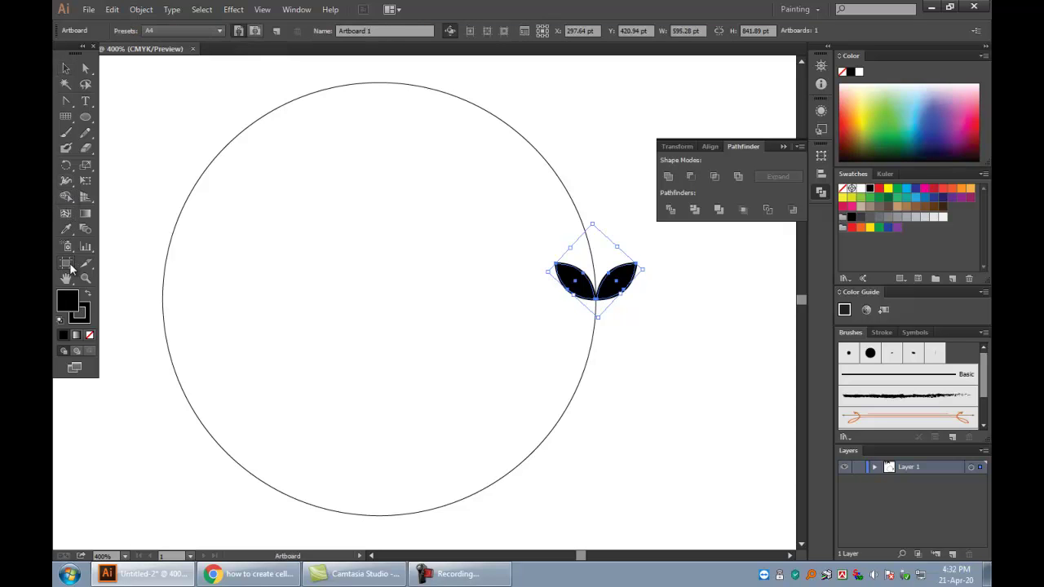
click(66, 69)
click(275, 164)
click(273, 112)
click(66, 263)
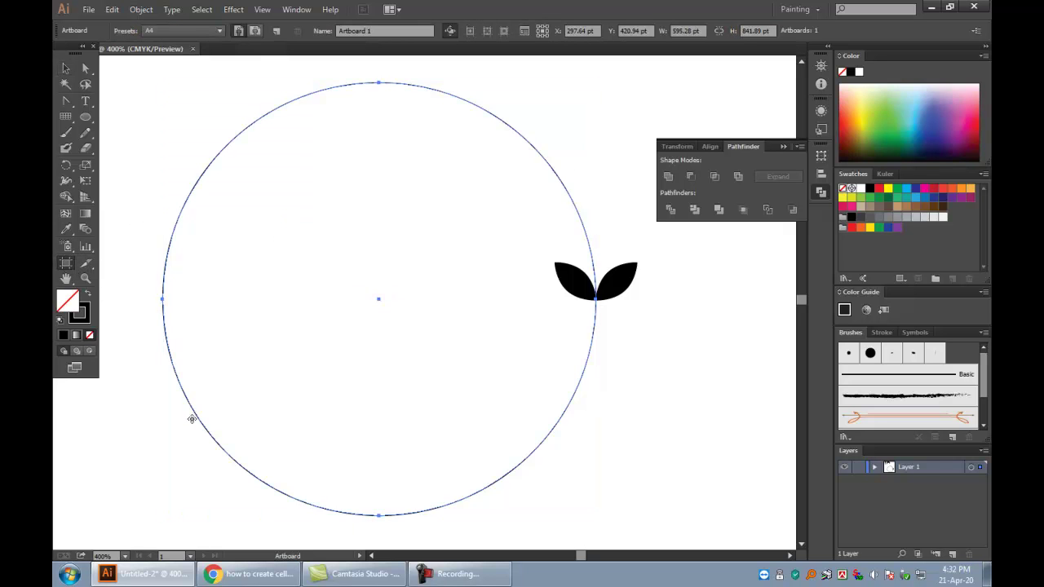
- Show rulers and add vertical and horizontal guides through the circle's centre
key(Escape)
key(ctrl+r)
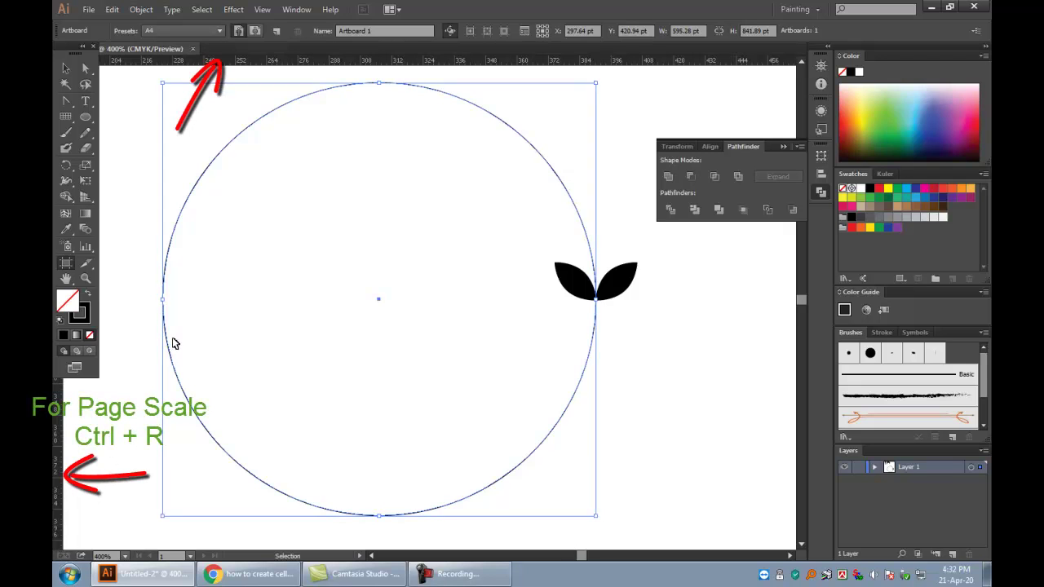
drag(57, 462, 379, 468)
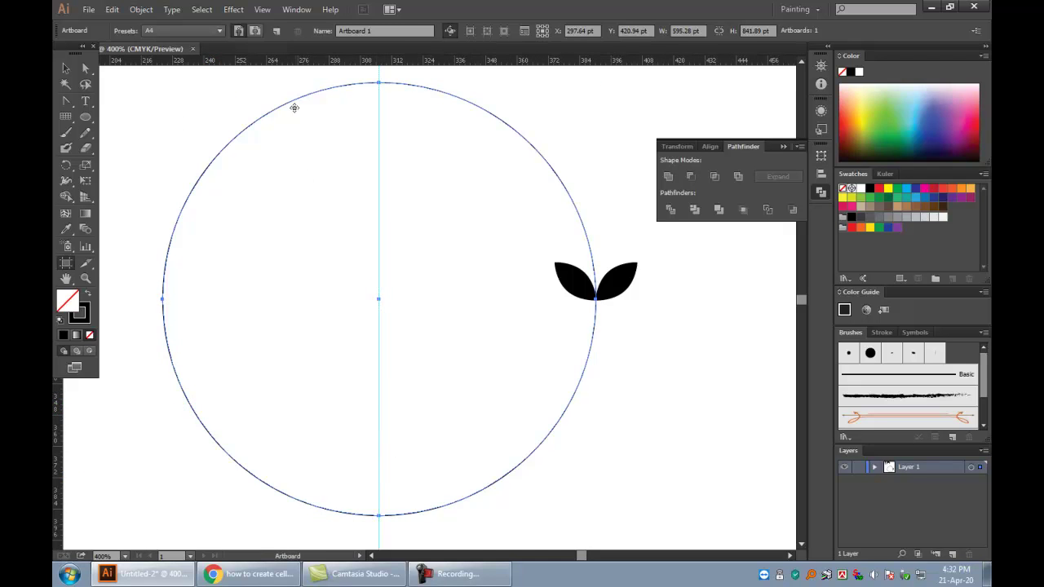
drag(282, 65, 306, 304)
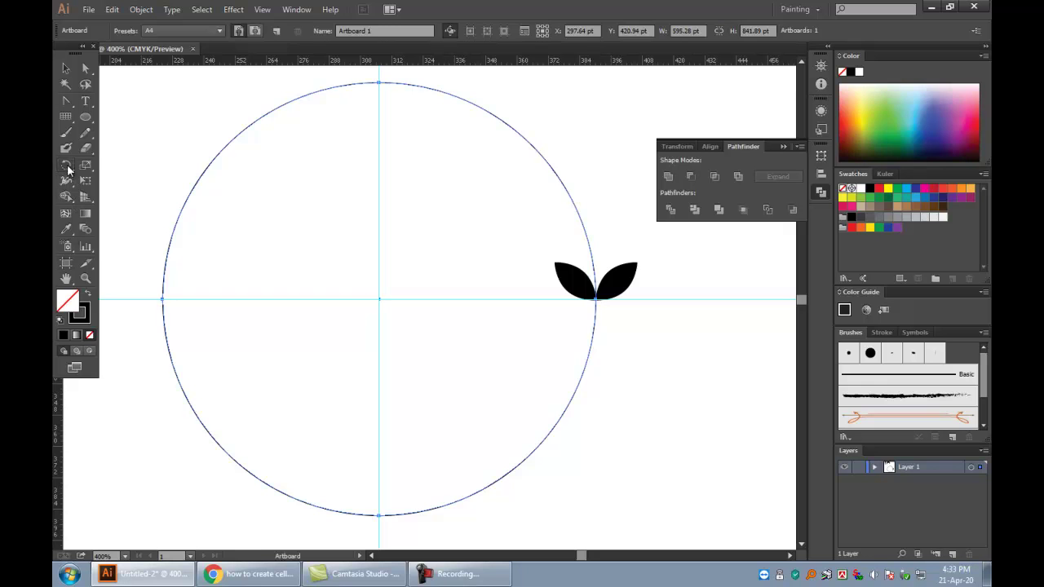
- Return to the Selection tool and select the leaf pair
click(67, 166)
click(66, 68)
click(691, 291)
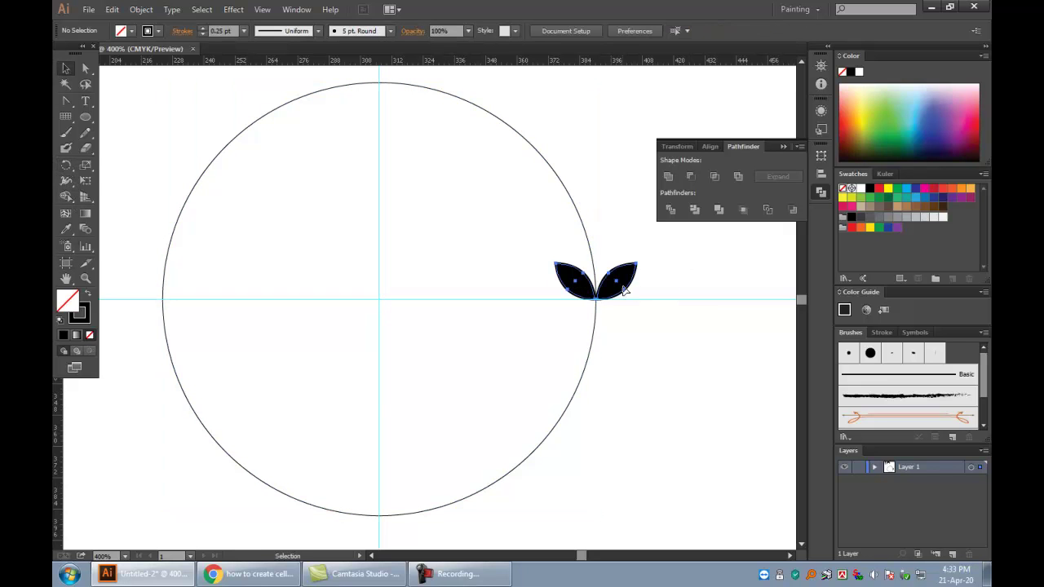
click(605, 287)
- Set the circle's centre as the Rotate pivot and preview the leaf pair rotated 10°
click(67, 165)
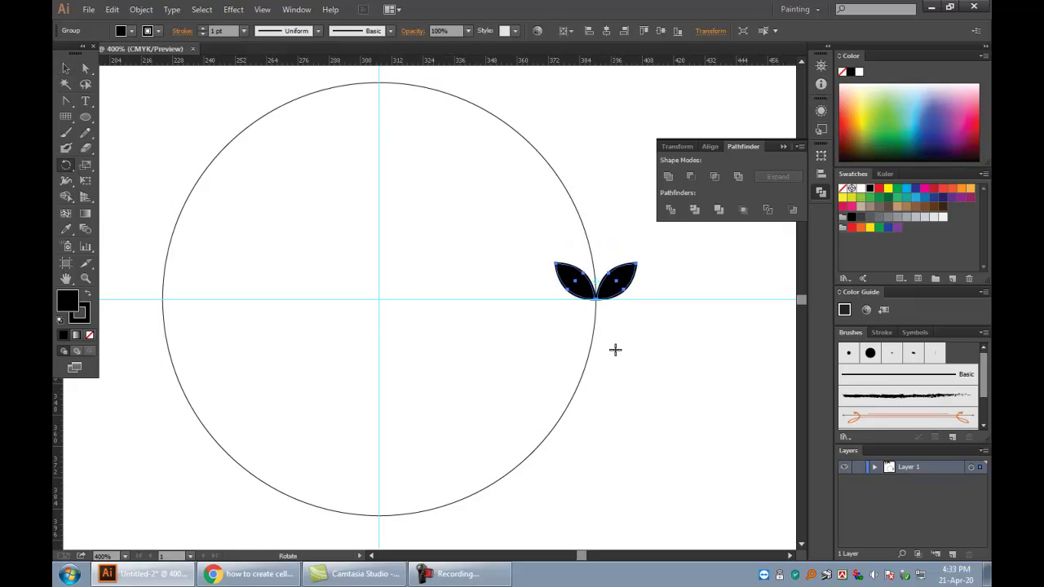
click(379, 301)
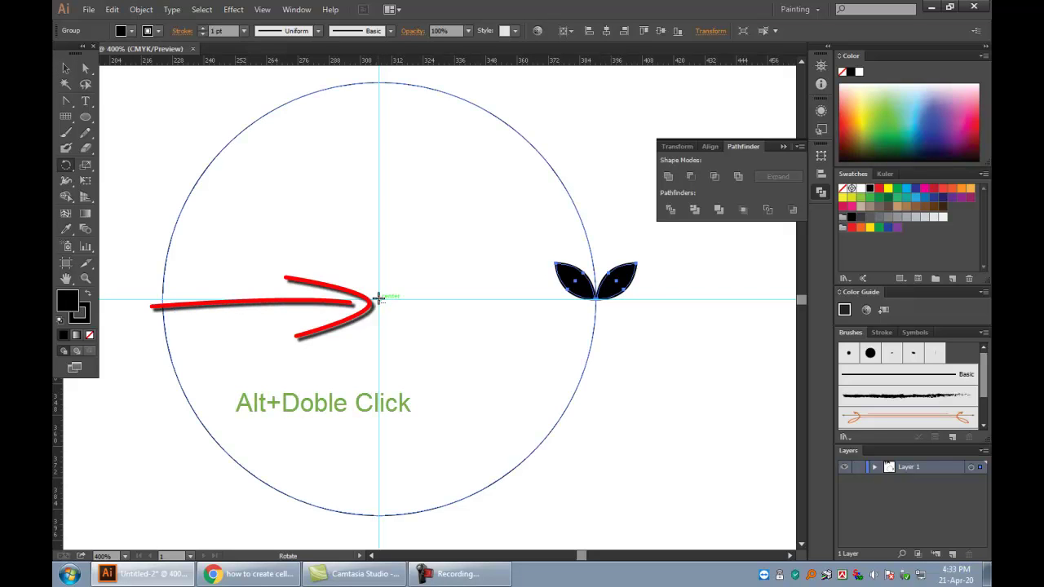
alt+click(378, 299)
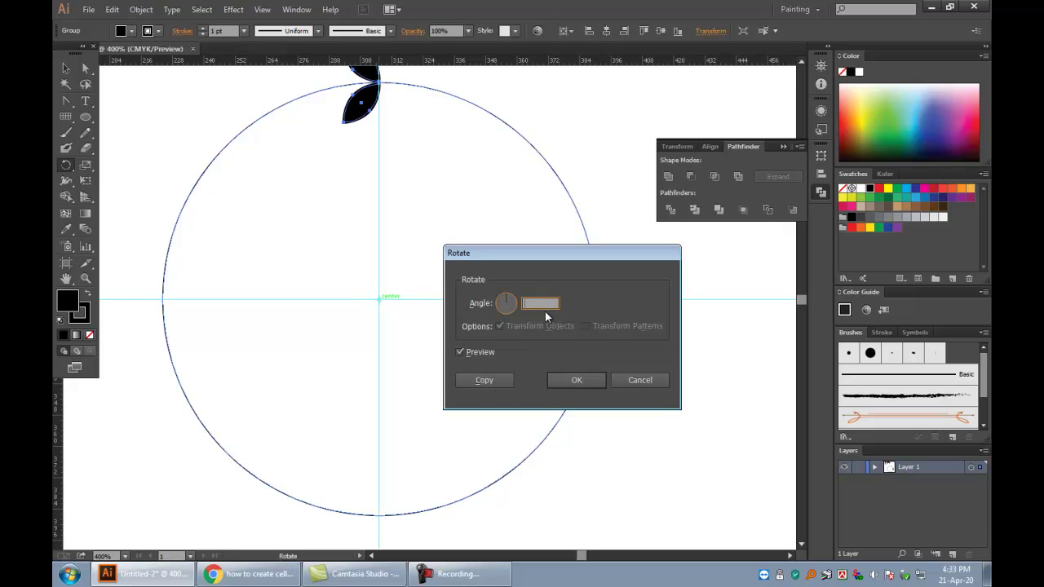
text(10)
drag(565, 254, 556, 341)
double_click(464, 439)
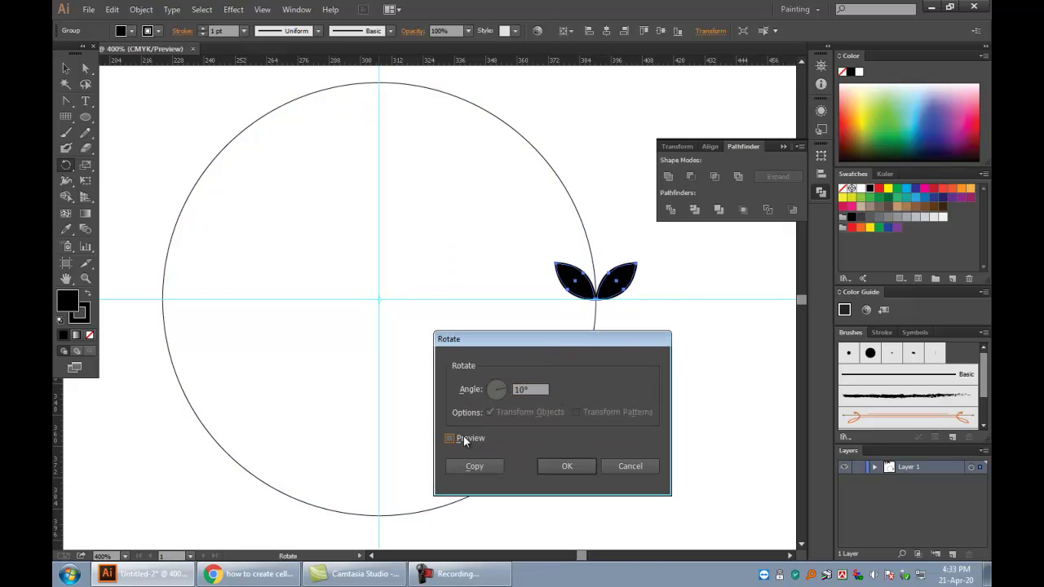
click(464, 440)
- Try 7° and 4° angles with preview in the Rotate dialog
double_click(536, 389)
text(7)
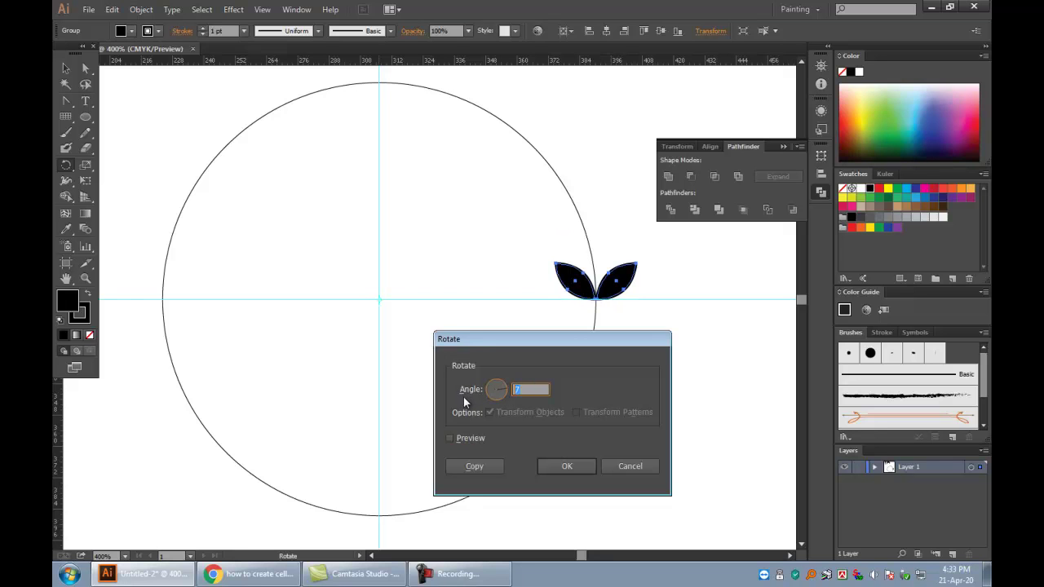
key(BackSpace)
click(463, 440)
key(shift+Tab)
text(4)
click(471, 439)
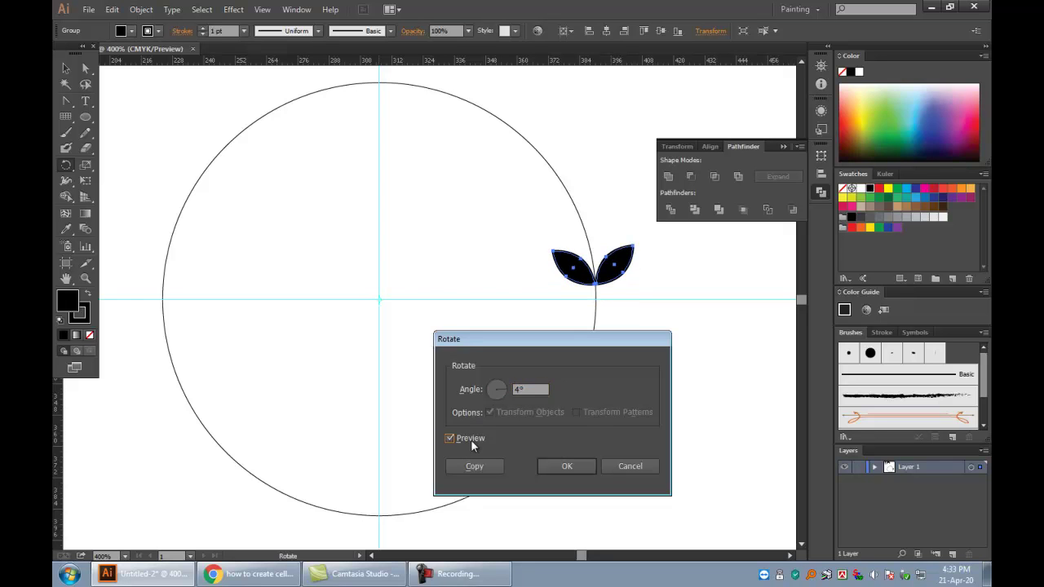
click(468, 436)
- Preview a 7° rotation, make a rotated copy, then undo it
key(Tab)
click(466, 440)
click(466, 439)
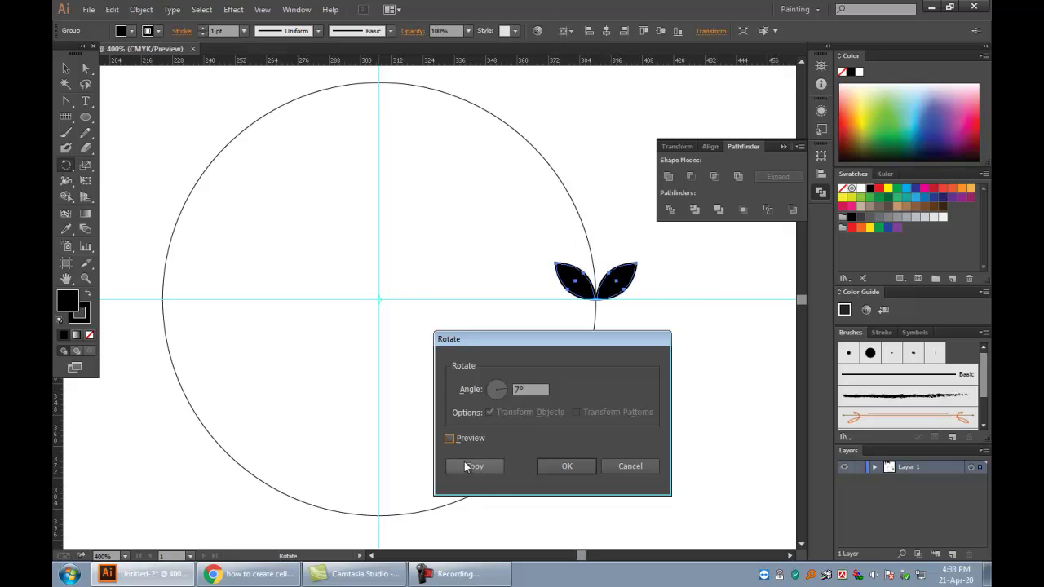
click(474, 466)
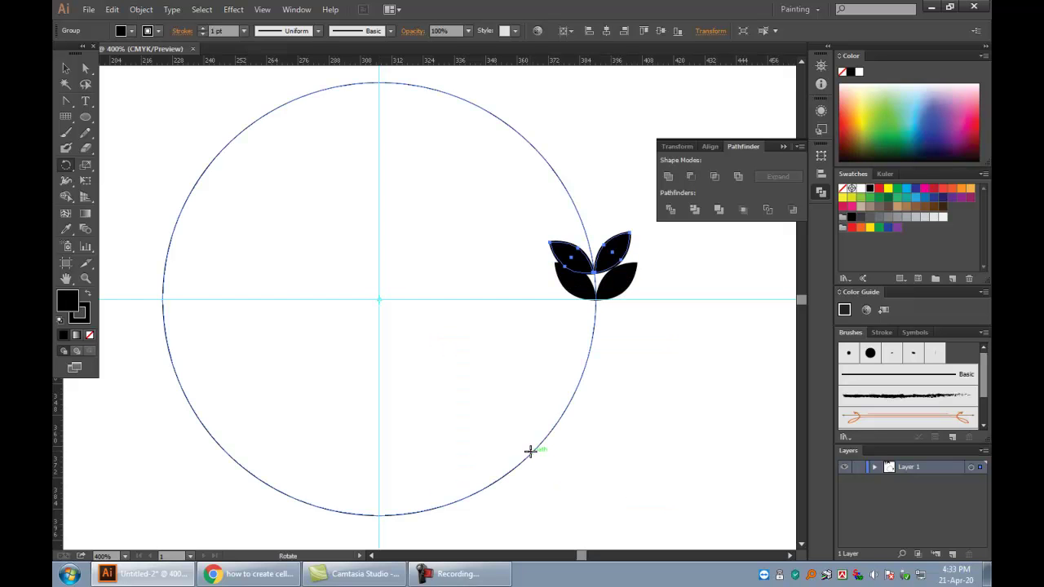
key(ctrl+z)
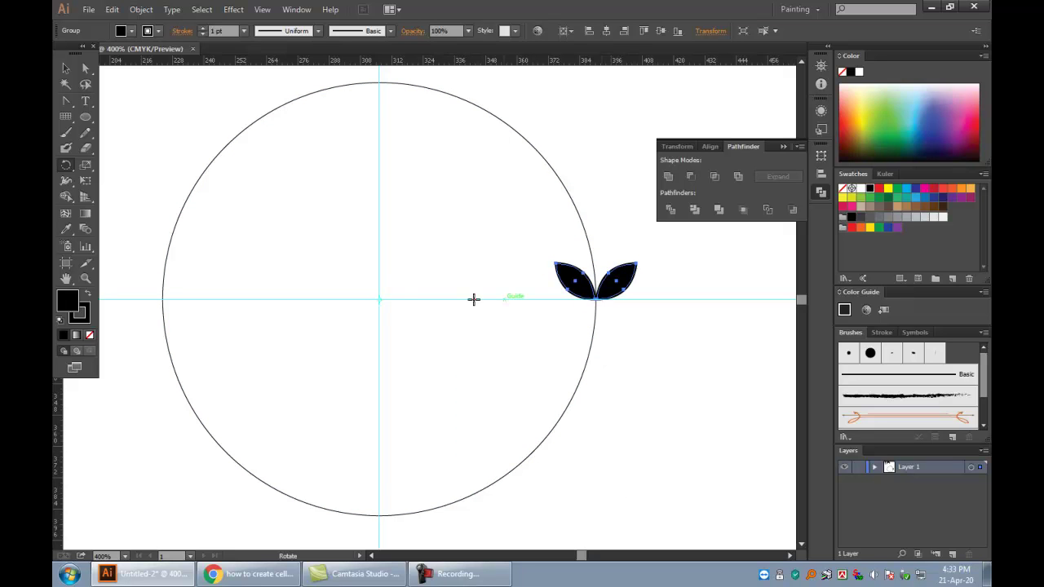
- Copy the leaf pair at 10° around the circle's centre and repeat with Ctrl+D around the whole circle
alt+click(378, 299)
text(10)
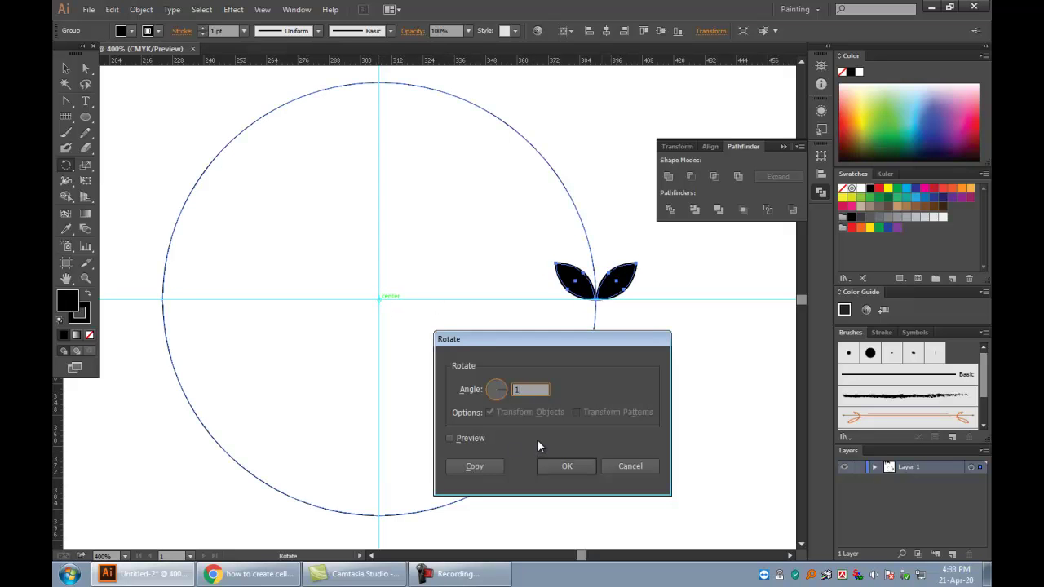
click(468, 439)
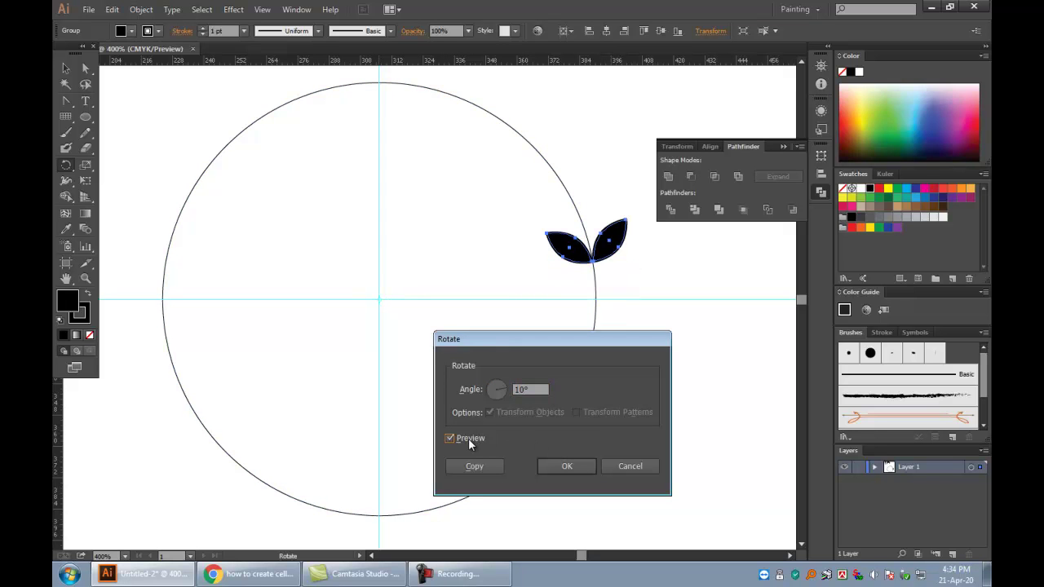
click(474, 466)
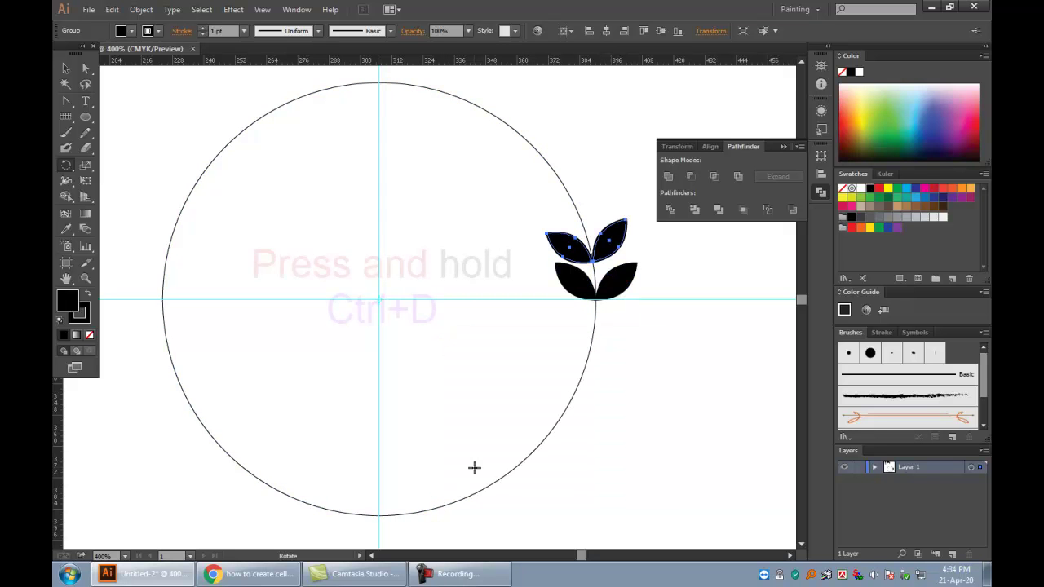
key(ctrl+d)
key(ctrl+d)
key(ctrl+d)
key(ctrl+d)
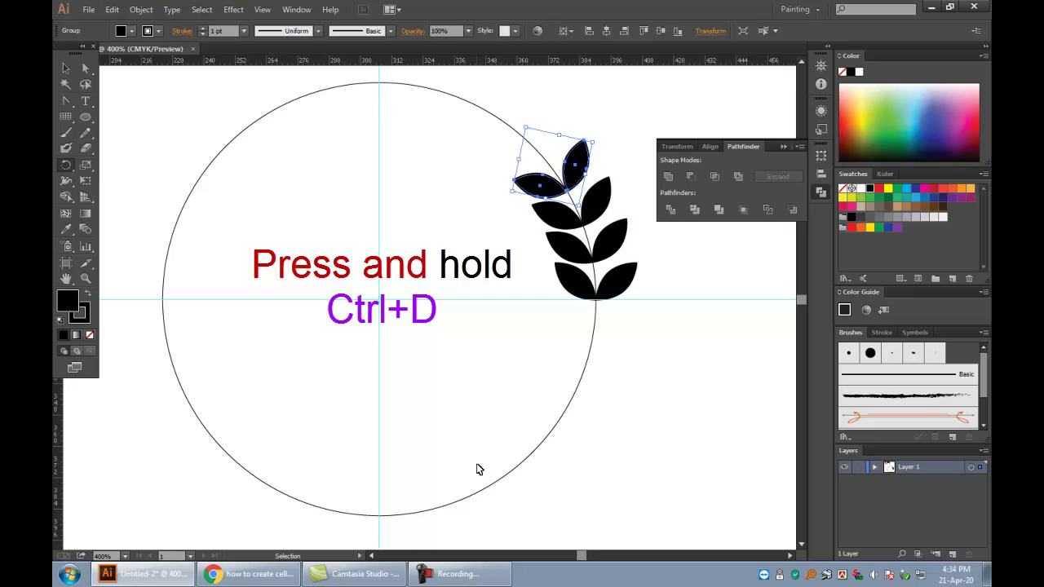
key(ctrl+d)
key(ctrl+d)
key(ctrl+d)
key(ctrl+d)
key(ctrl+d)
key(ctrl+d)
key(ctrl+d)
key(ctrl+d)
key(ctrl+d)
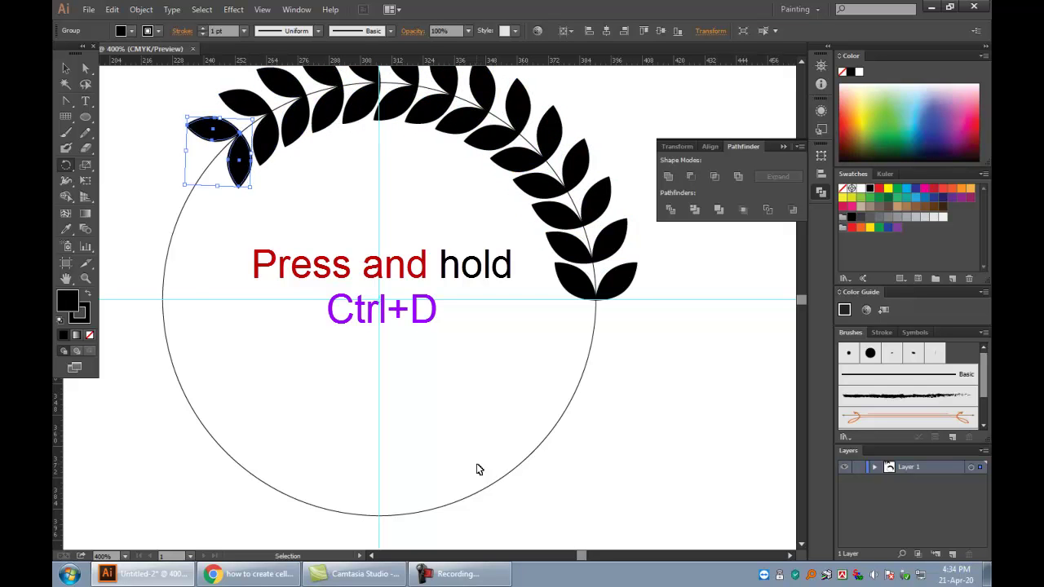
key(ctrl+d)
key(ctrl+d)
key(ctrl+d)
key(ctrl+d)
key(ctrl+d)
key(ctrl+d)
key(ctrl+d)
key(ctrl+d)
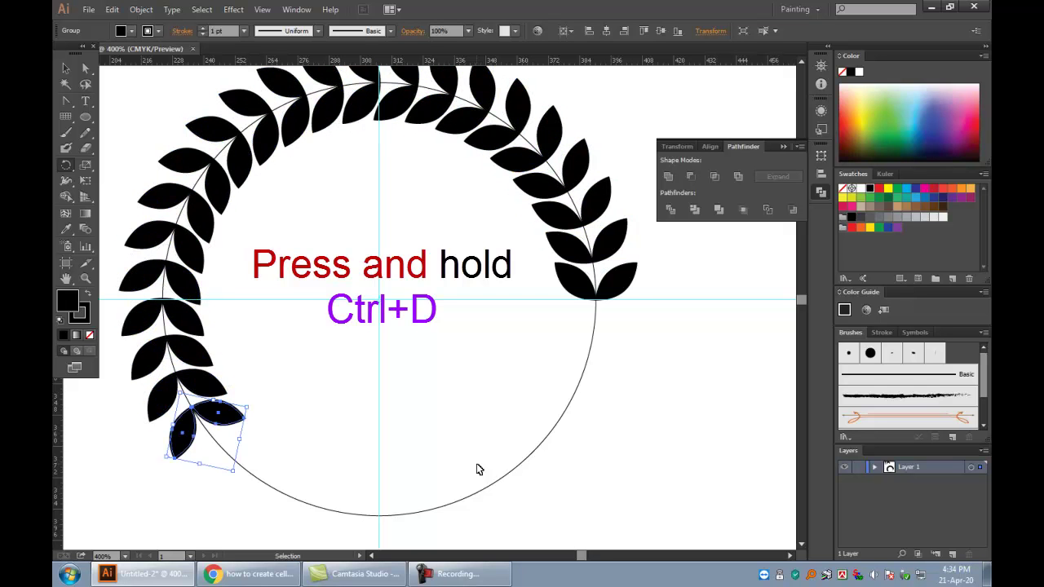
key(ctrl+d)
key(ctrl+d)
key(ctrl+d)
key(ctrl+d)
key(ctrl+d)
key(ctrl+d)
key(ctrl+d)
key(ctrl+d)
key(ctrl+d)
key(ctrl+d)
key(ctrl+d)
key(ctrl+d)
key(ctrl+d)
key(ctrl+d)
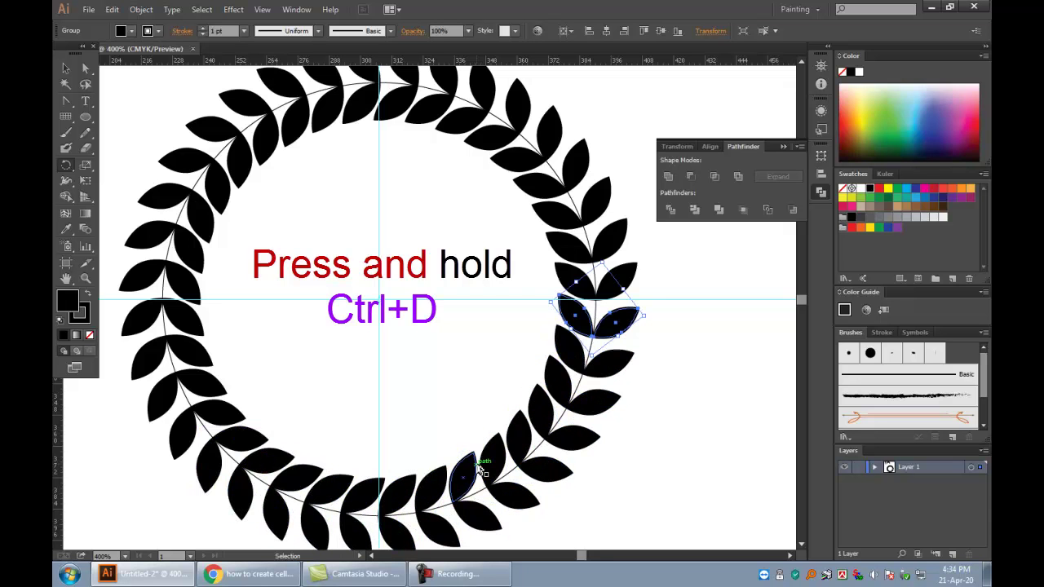
click(708, 282)
- Zoom in on the wreath and move the crescent down toward the leaf
key(ctrl+0)
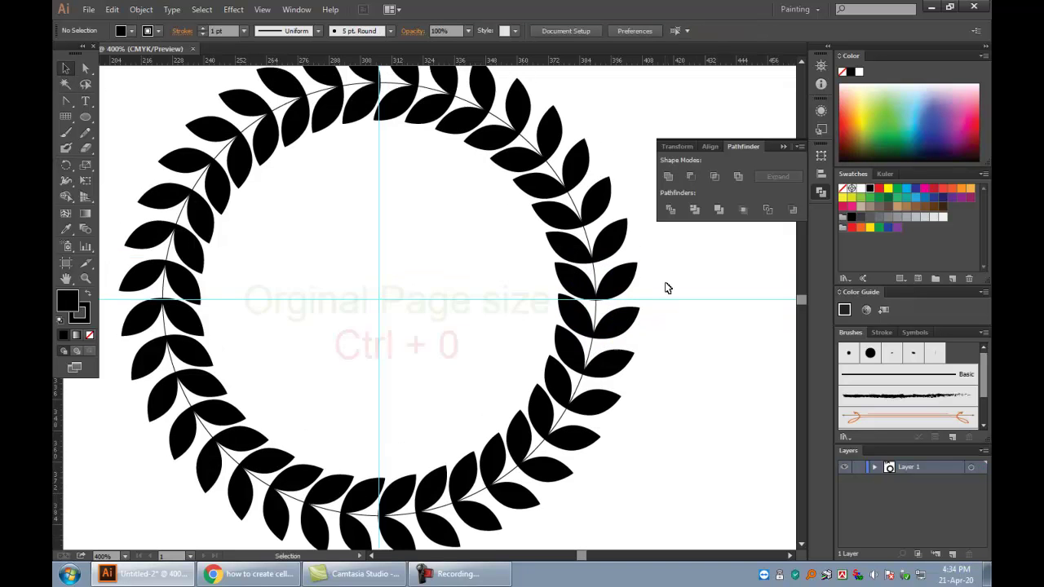
key(ctrl+0)
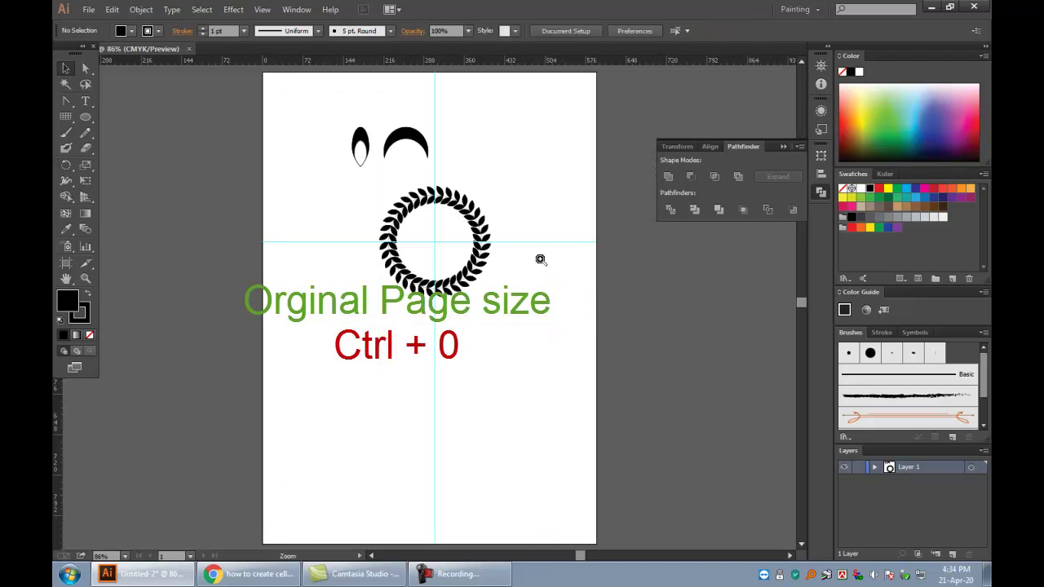
click(457, 235)
click(416, 324)
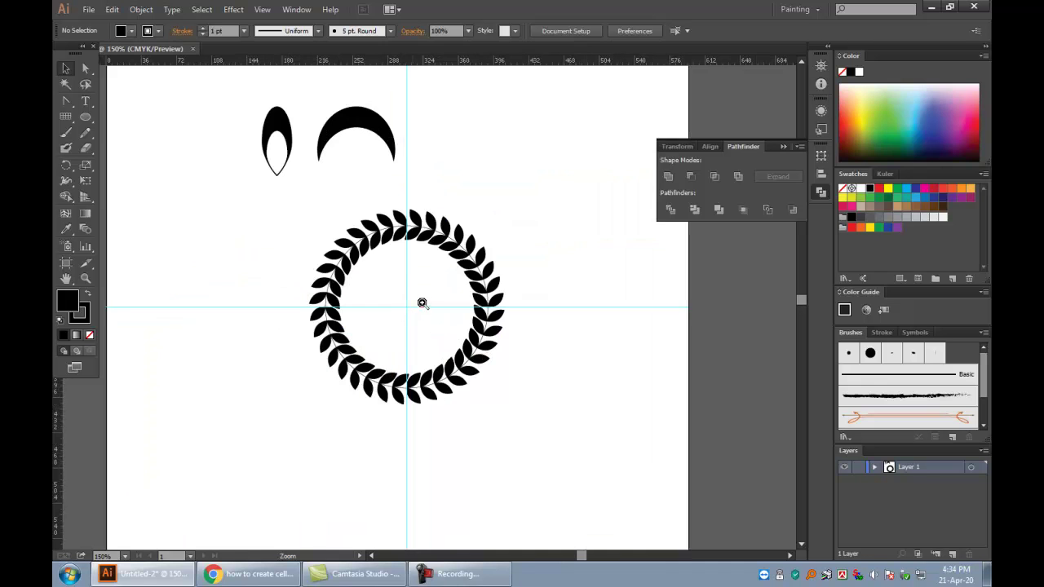
click(429, 289)
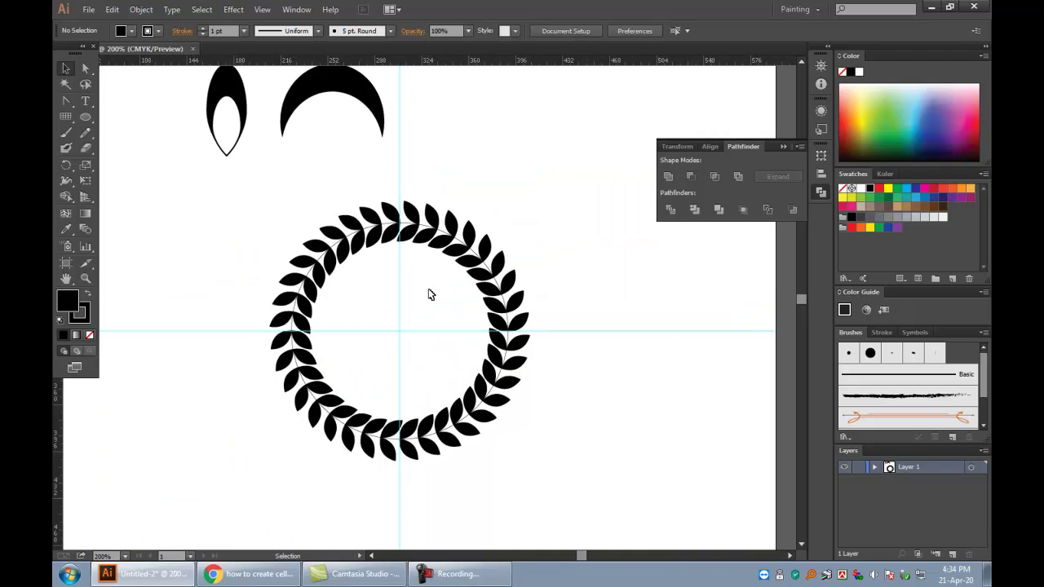
mouse_move(325, 88)
mouse_down()
mouse_move(220, 176)
mouse_move(242, 160)
mouse_move(242, 139)
mouse_up()
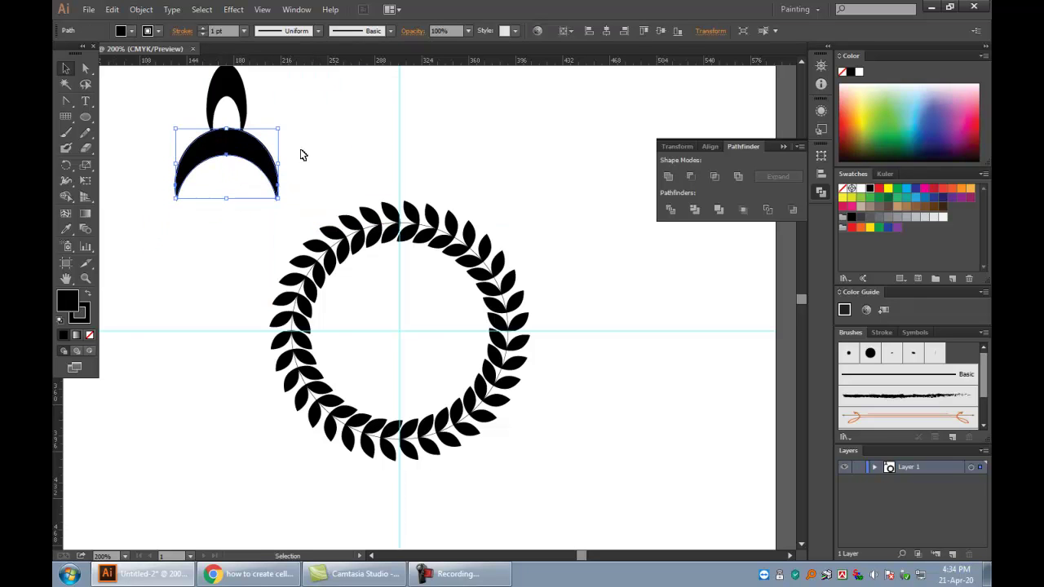
click(322, 132)
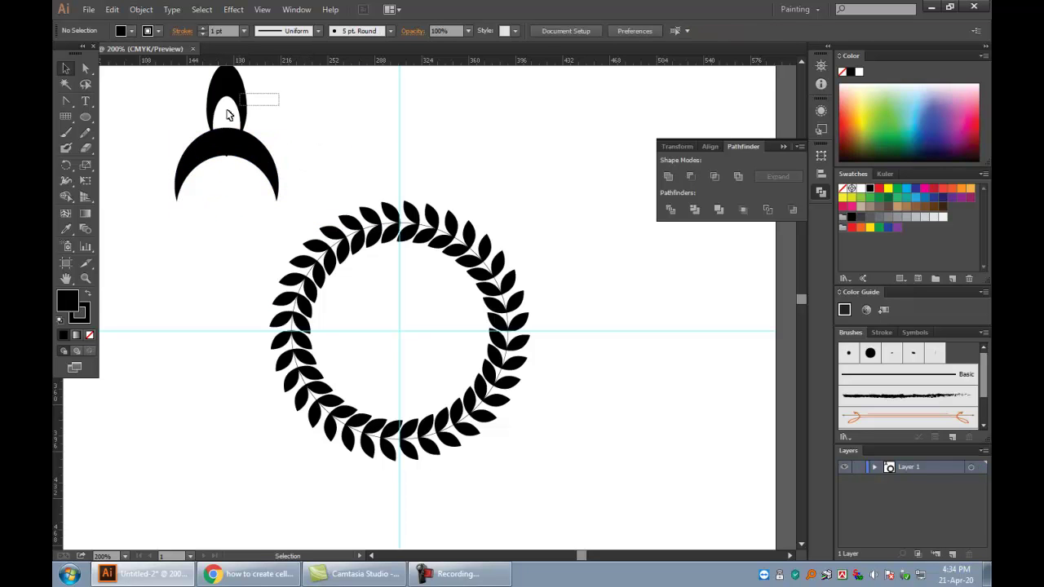
- Group the teardrop leaf, shrink it and place it on the vertical guide above the wreath
drag(241, 101, 413, 141)
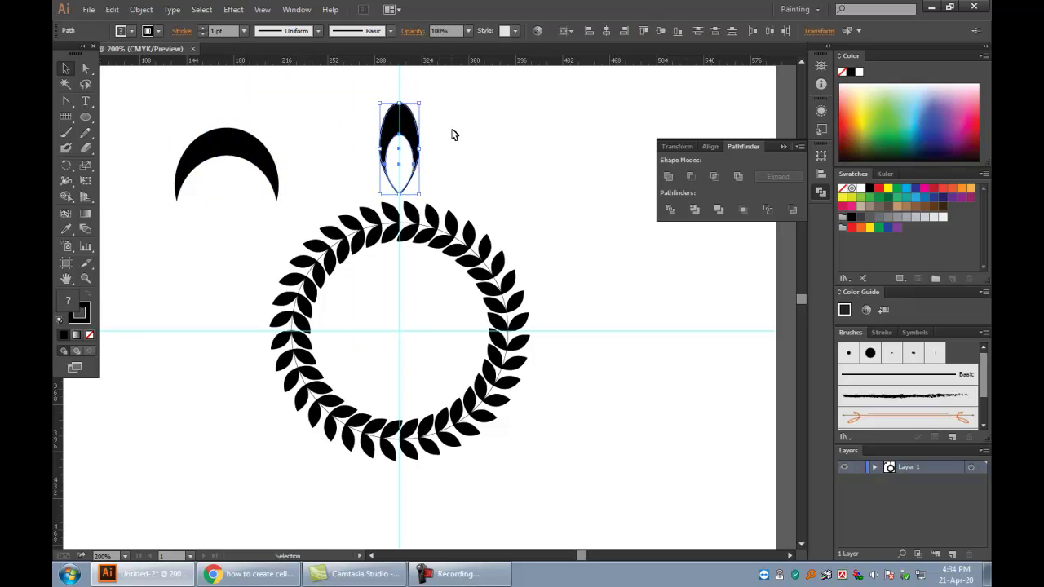
shift+click(410, 132)
drag(421, 106, 405, 138)
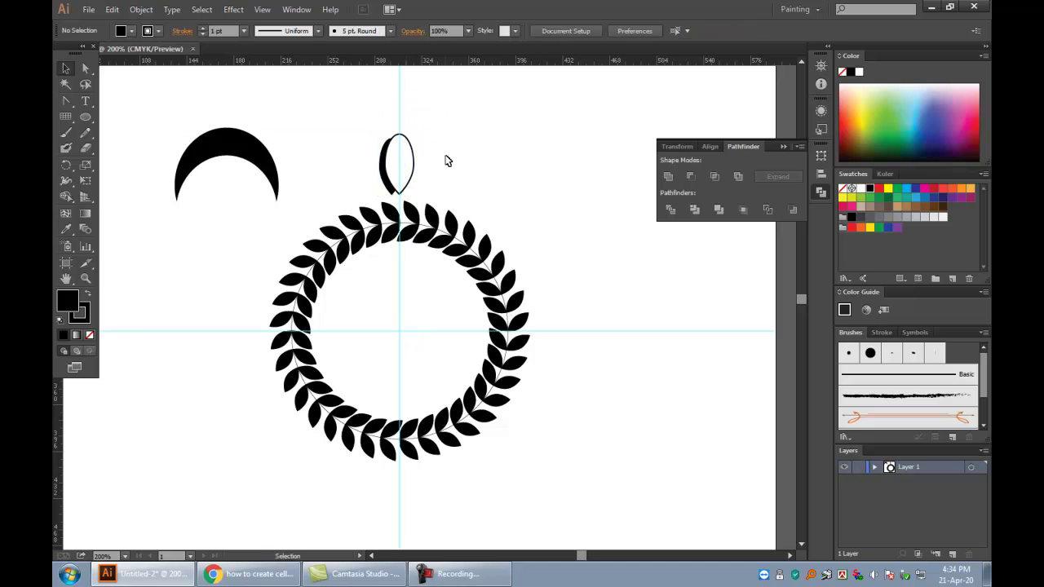
key(ctrl+z)
mouse_move(430, 137)
mouse_down()
mouse_move(394, 161)
mouse_move(408, 155)
mouse_up()
right_click(411, 148)
click(490, 204)
drag(418, 105, 400, 145)
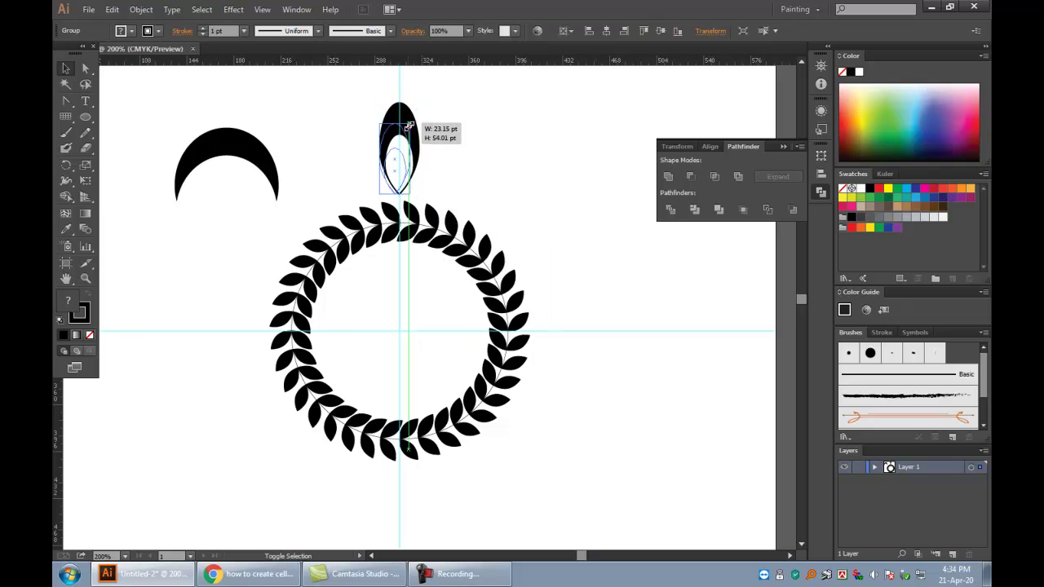
click(462, 158)
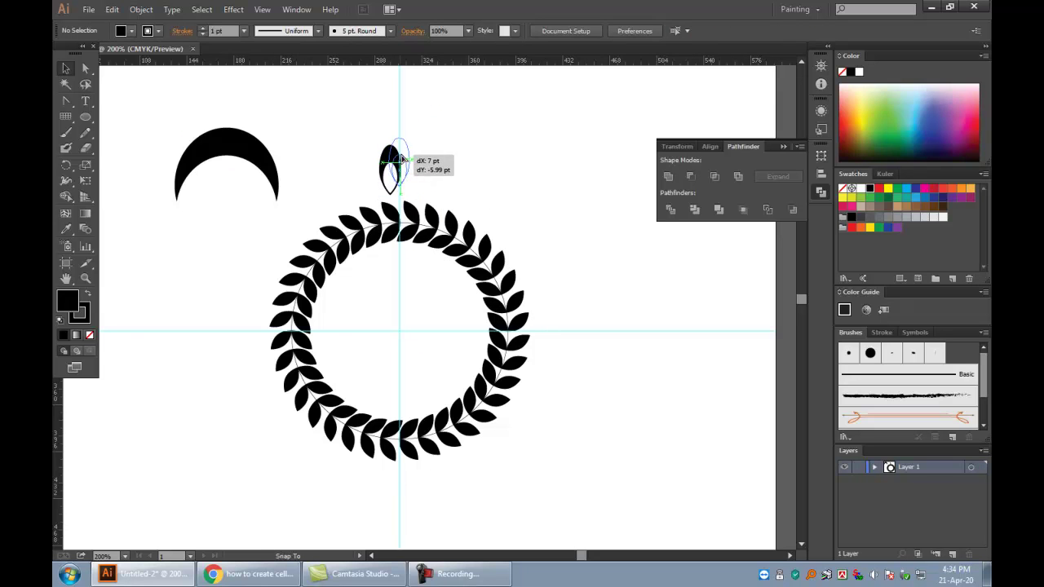
drag(393, 167, 402, 168)
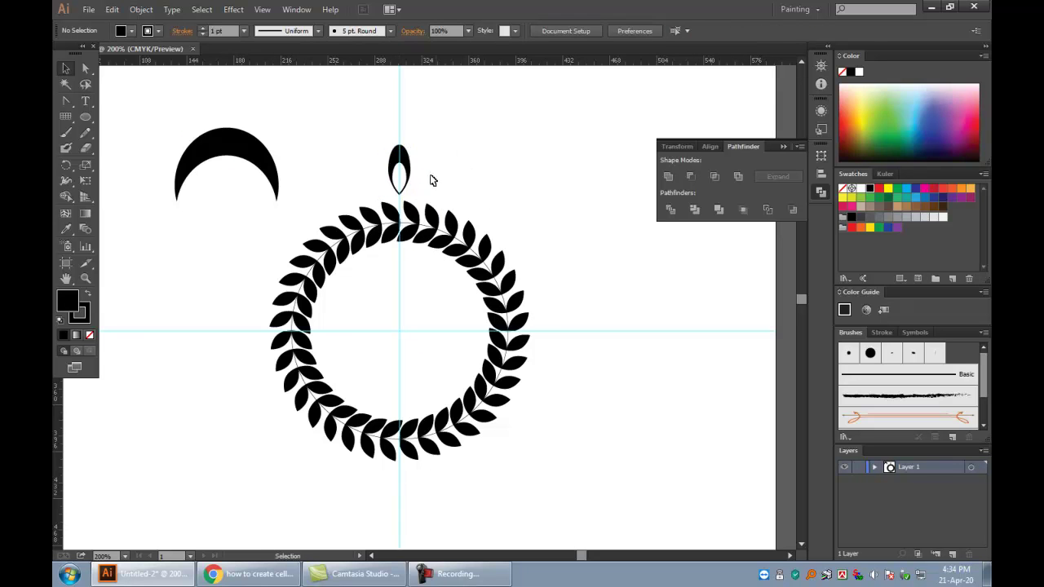
click(399, 167)
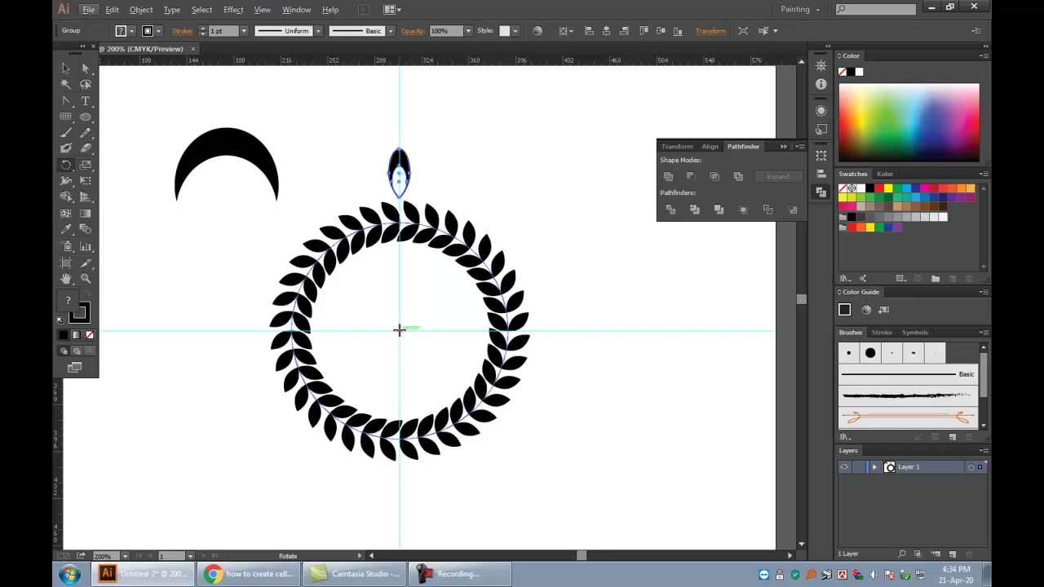
- Rotate-copy the teardrop 10° around the wreath centre and repeat with Ctrl+D to form a full ring
alt+click(399, 330)
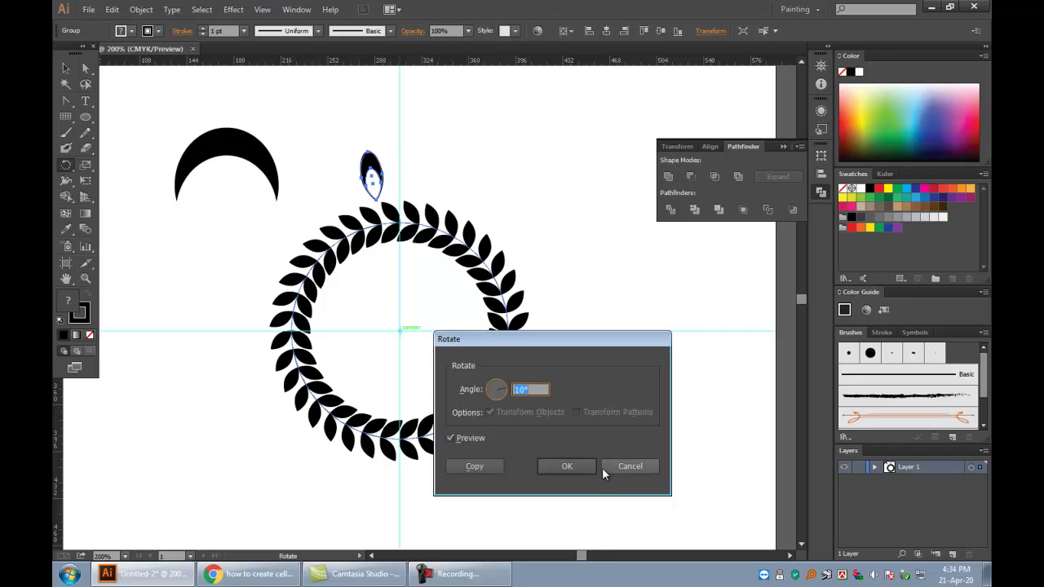
click(480, 468)
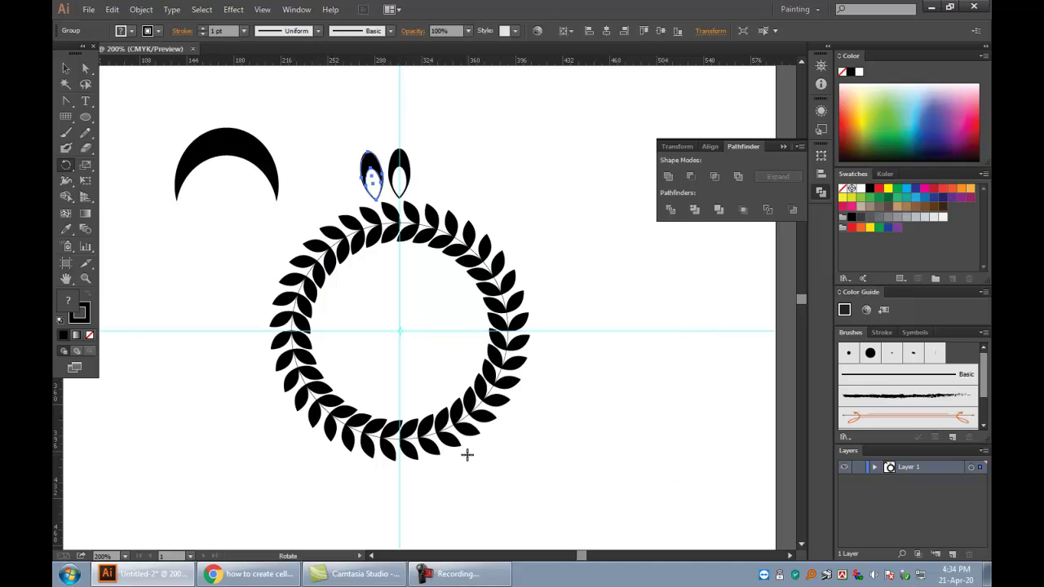
key(ctrl+d)
key(ctrl+d)
key(ctrl+d)
key(ctrl+d)
key(ctrl+d)
key(ctrl+d)
key(ctrl+d)
key(ctrl+d)
key(ctrl+d)
key(ctrl+d)
key(ctrl+d)
key(ctrl+d)
key(ctrl+d)
key(ctrl+d)
key(ctrl+d)
key(ctrl+d)
key(ctrl+d)
key(ctrl+d)
key(ctrl+d)
key(ctrl+d)
key(ctrl+d)
key(ctrl+d)
key(ctrl+d)
key(ctrl+d)
key(ctrl+d)
key(ctrl+d)
key(ctrl+d)
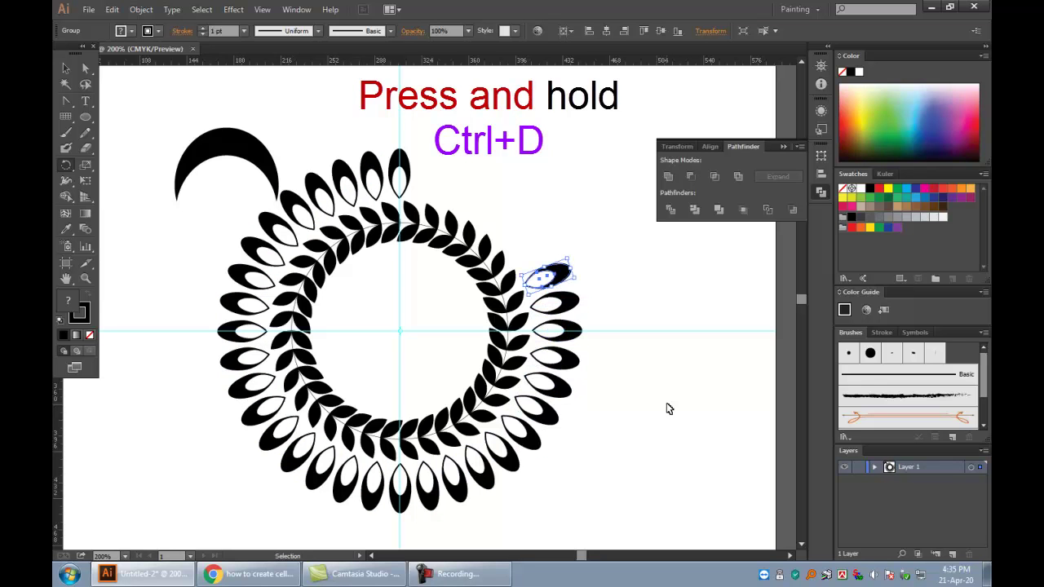
key(ctrl+d)
key(ctrl+d)
key(ctrl+d)
key(ctrl+d)
key(ctrl+d)
key(ctrl+d)
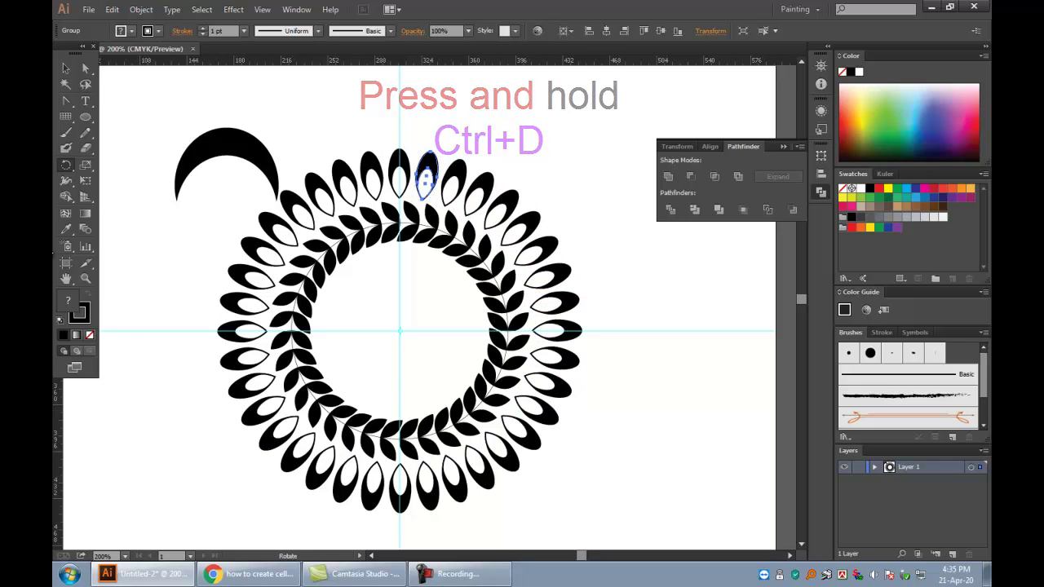
click(66, 68)
- Scale the crescent down and place it at the top of the teardrop ring
click(276, 146)
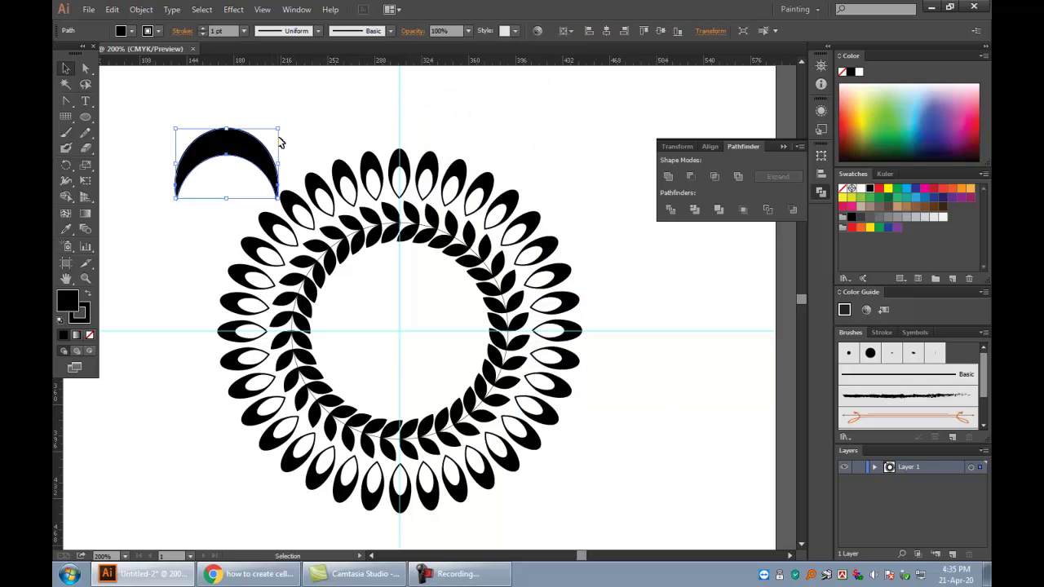
click(237, 170)
mouse_move(278, 130)
mouse_down()
mouse_move(229, 163)
mouse_move(408, 128)
mouse_up()
click(477, 130)
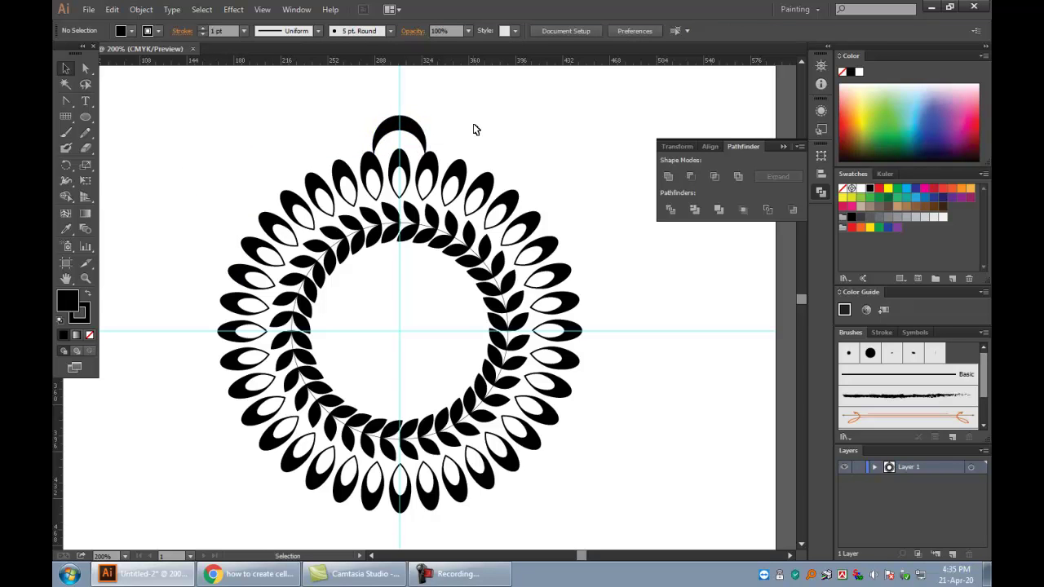
click(397, 128)
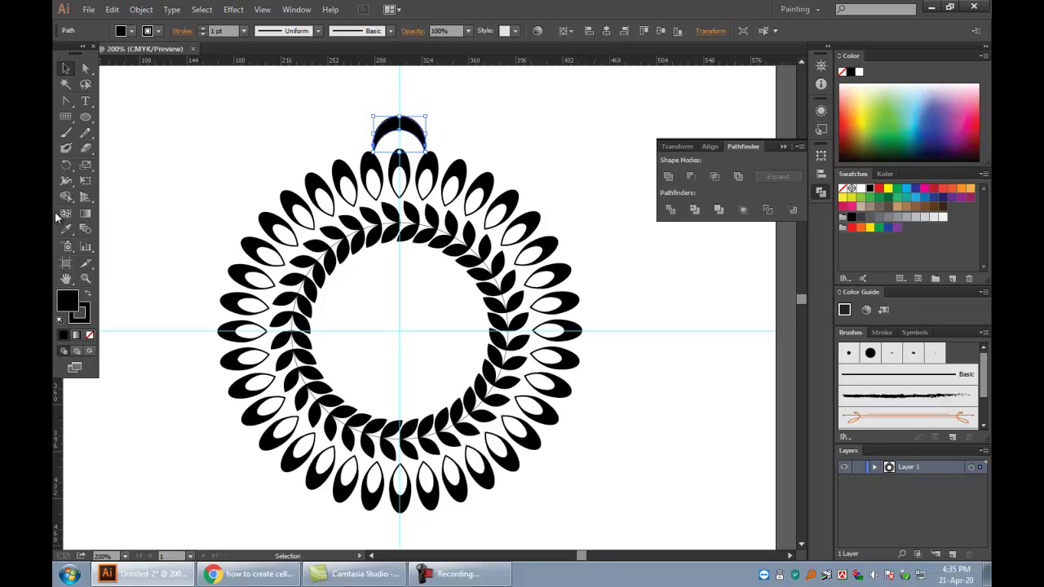
click(66, 165)
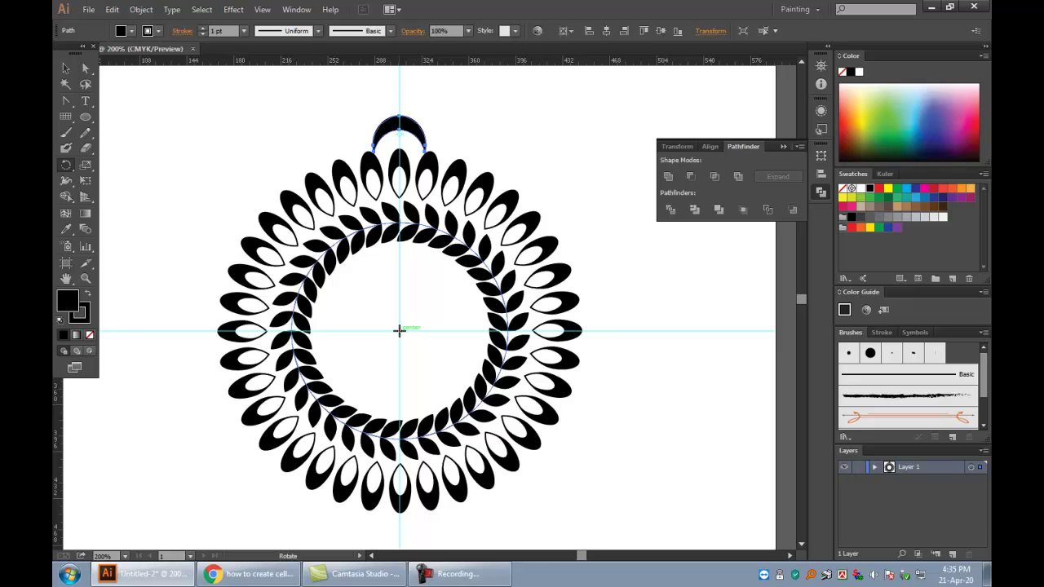
- Rotate a copy of the crescent around the wreath centre, then delete the misplaced copy
click(399, 329)
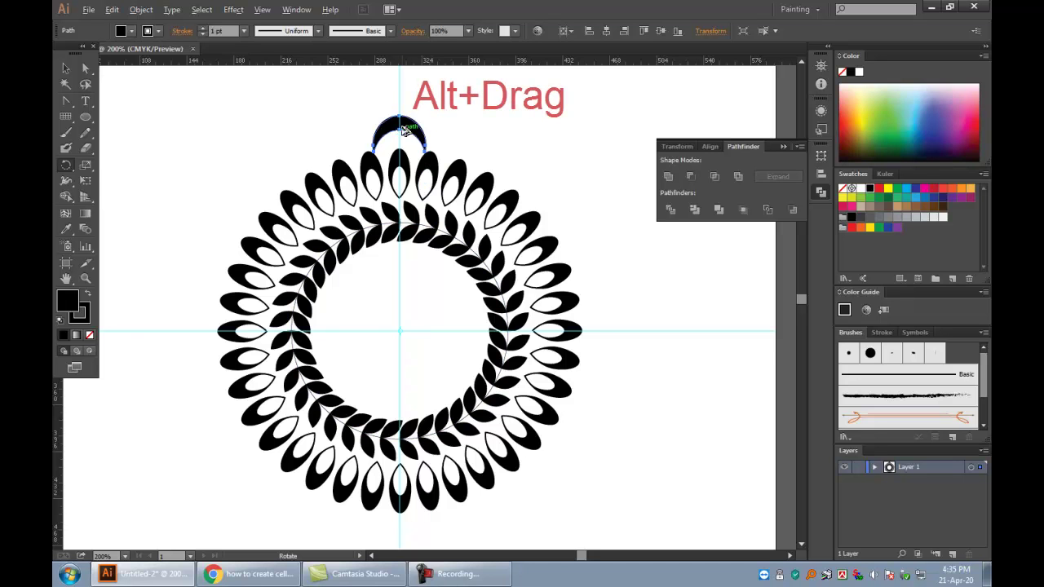
drag(391, 128, 326, 144)
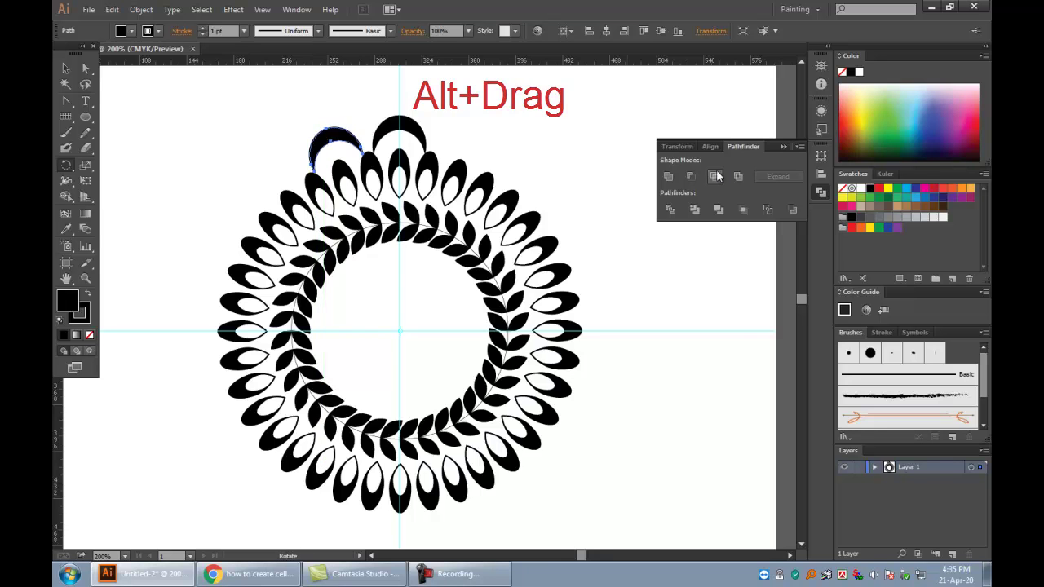
click(67, 70)
click(531, 204)
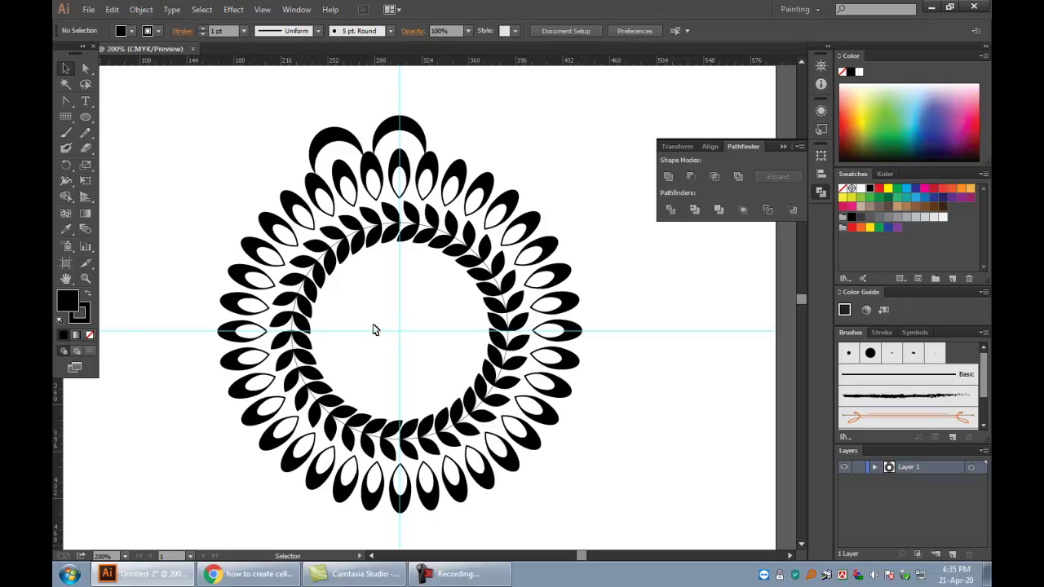
click(67, 165)
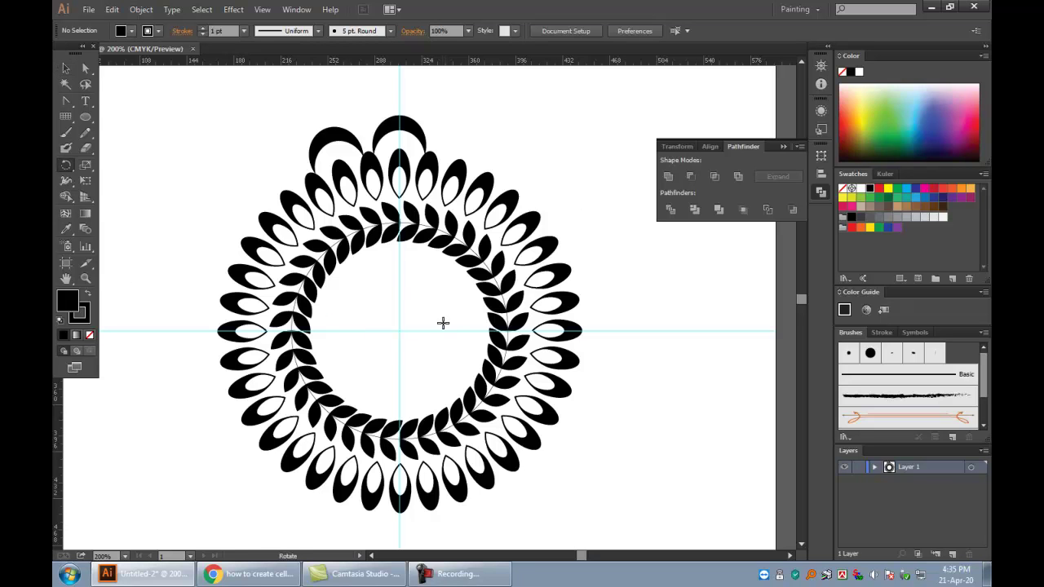
click(66, 68)
click(329, 140)
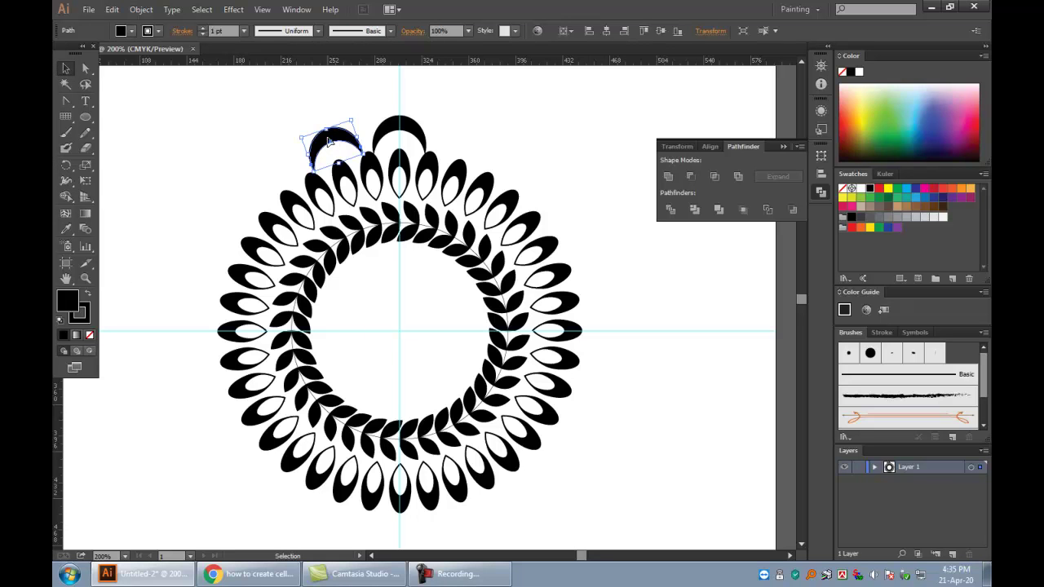
key(Delete)
- Rotate-copy the top crescent around the wreath centre and repeat with Ctrl+D to ring the emblem
click(415, 128)
click(66, 164)
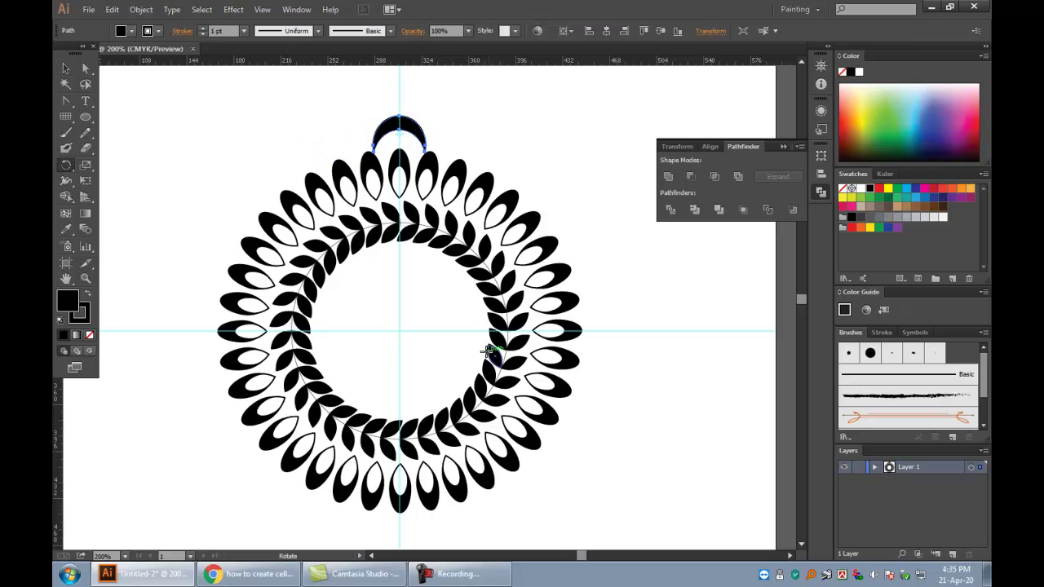
click(400, 334)
drag(398, 124, 318, 145)
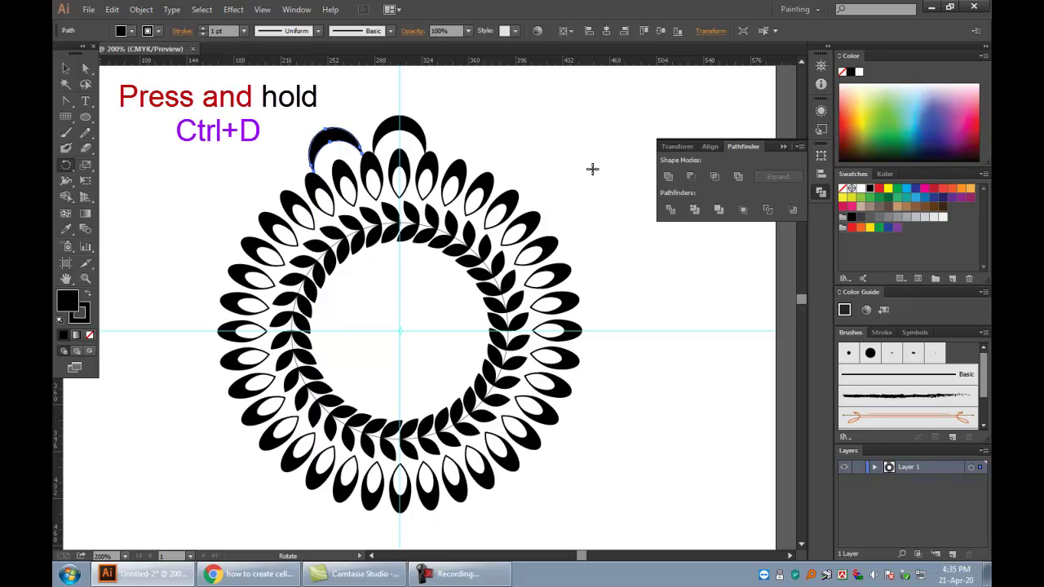
key(ctrl+d)
key(ctrl+d)
key(ctrl+d)
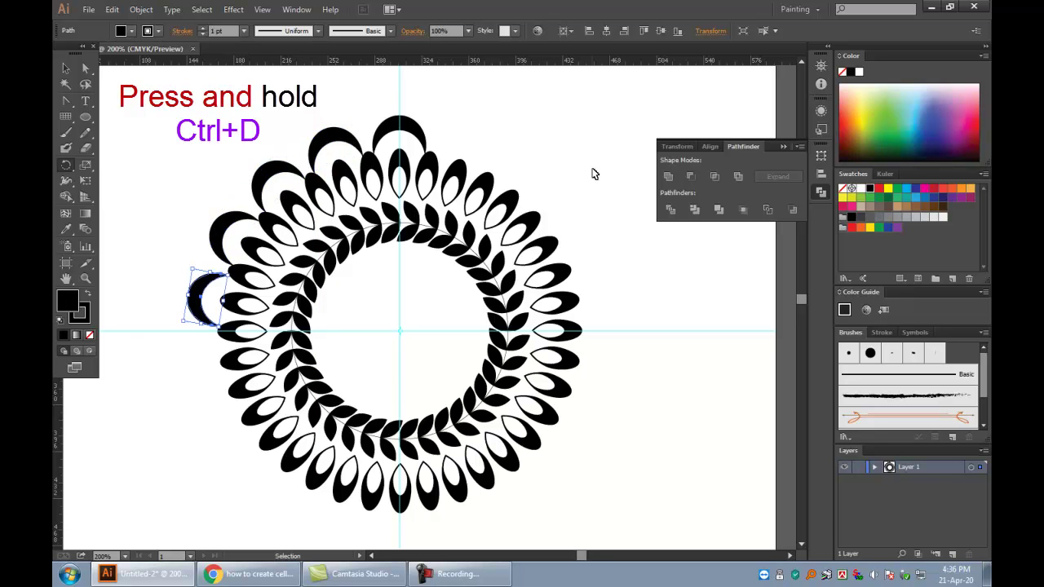
key(ctrl+d)
key(ctrl+d)
key(ctrl+d)
key(ctrl+d)
key(ctrl+d)
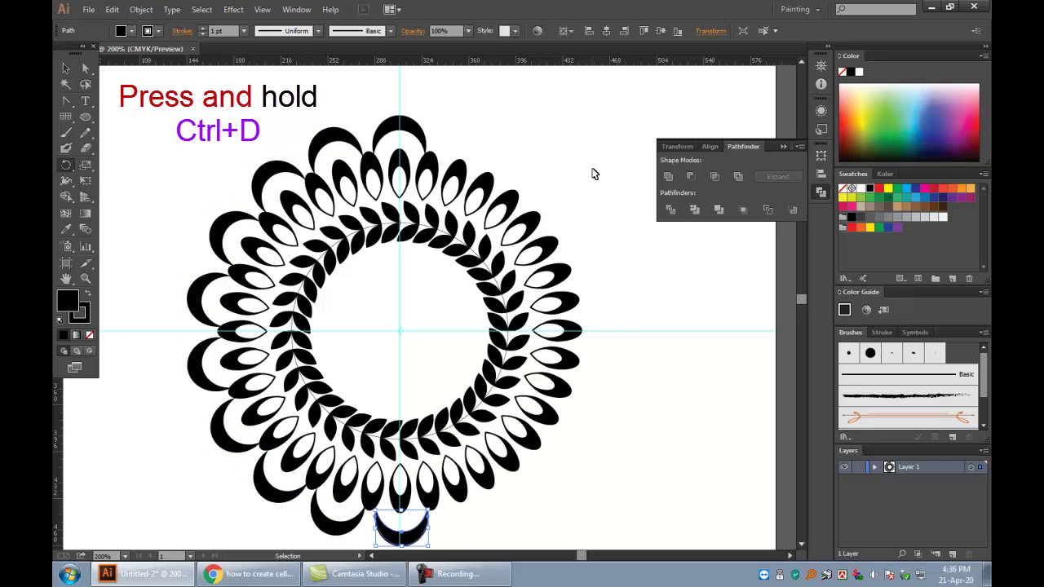
key(ctrl+d)
key(ctrl+d)
key(ctrl+d)
key(ctrl+d)
key(ctrl+d)
key(ctrl+d)
key(ctrl+d)
key(ctrl+d)
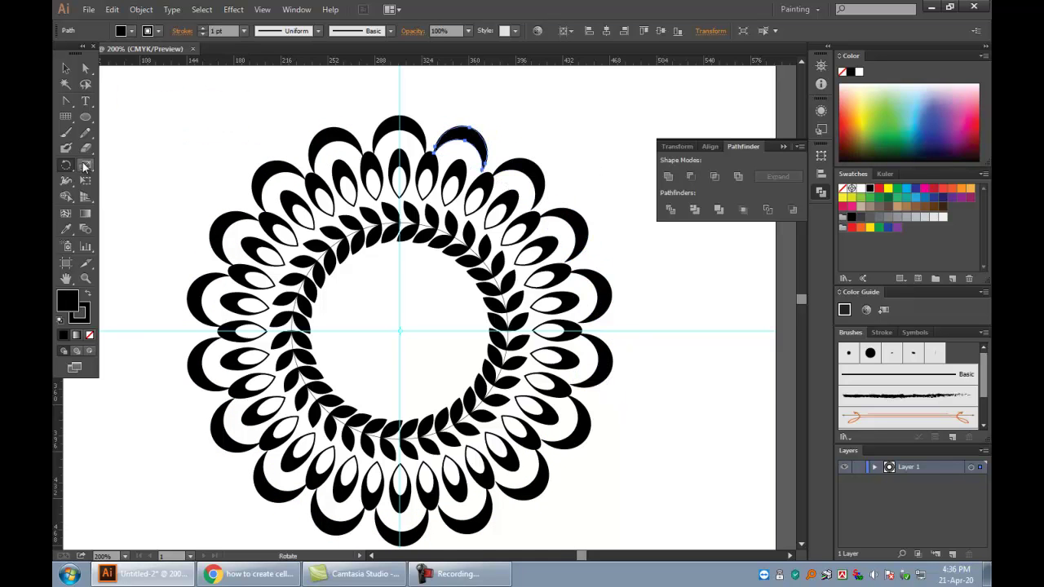
- Nudge the top crescent right and down into alignment with the ring
click(65, 69)
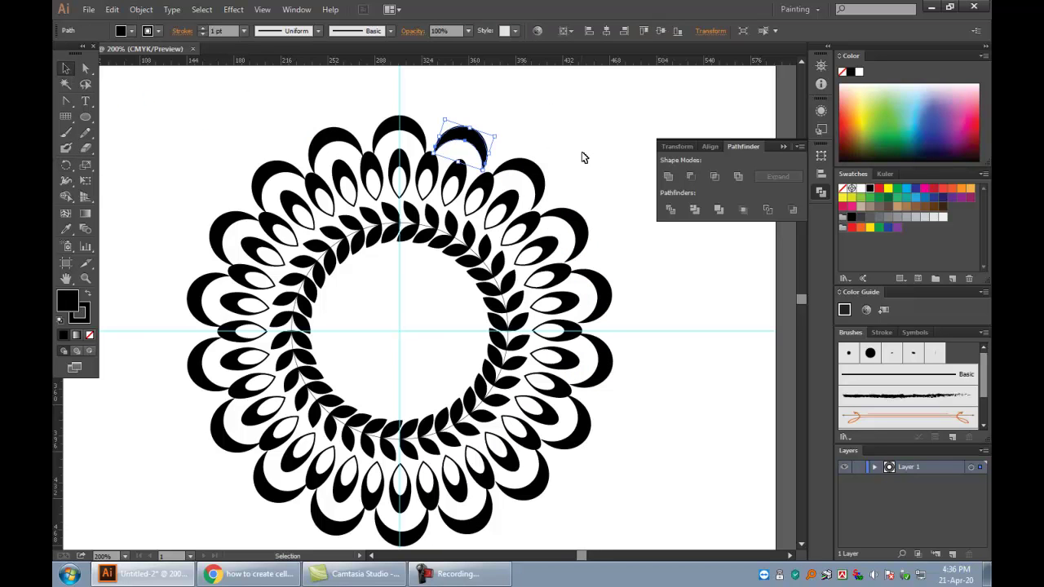
key(Right)
key(Down)
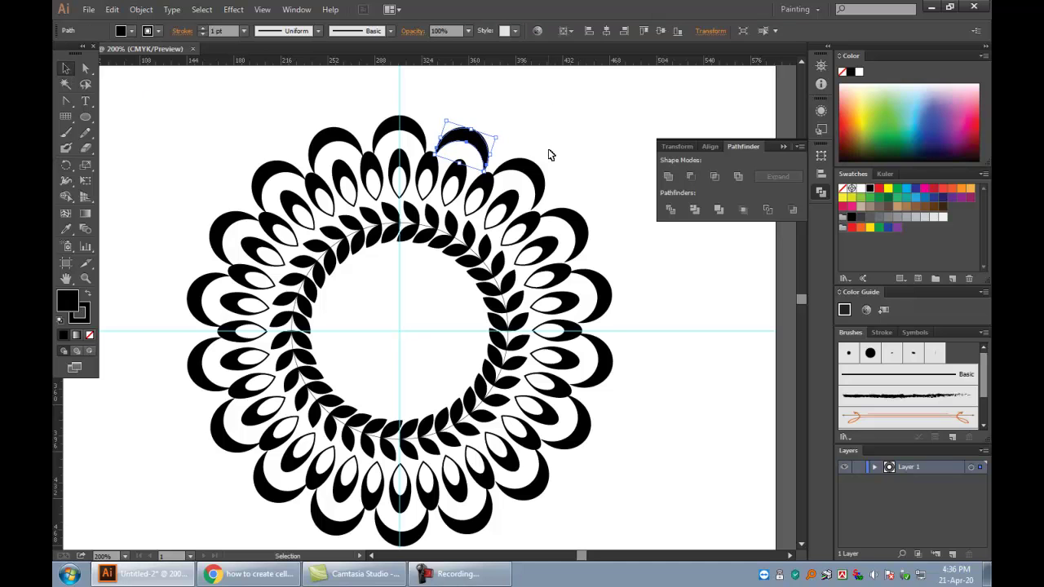
click(549, 154)
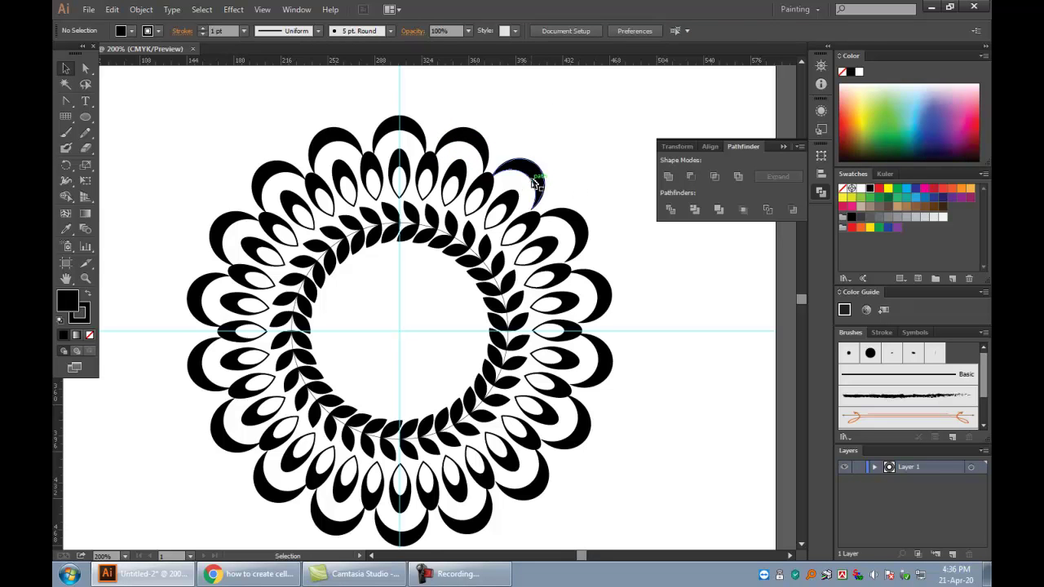
click(542, 181)
click(617, 183)
scroll(602, 196, down, 1)
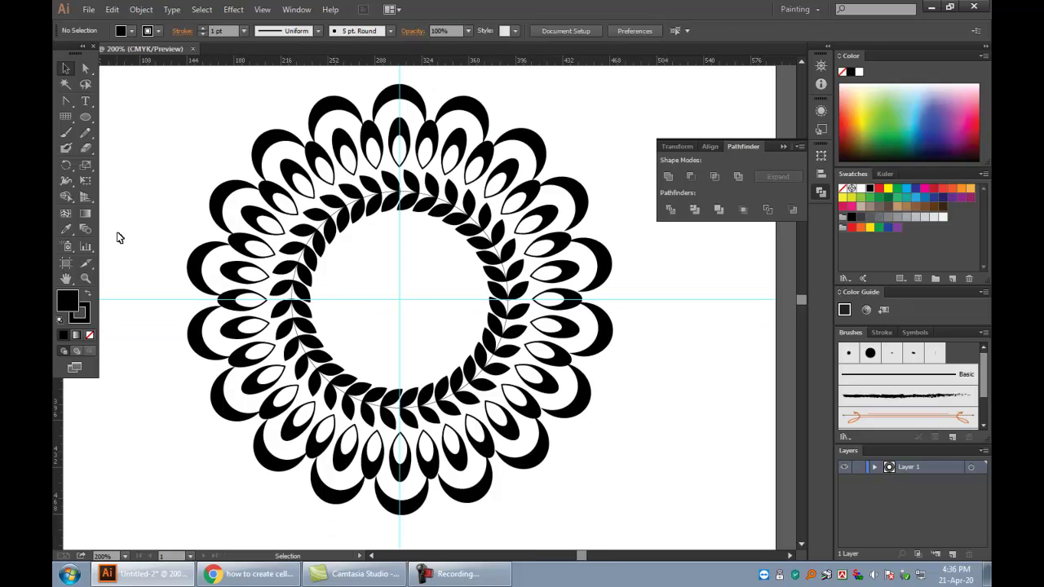
click(299, 173)
- Pull a petal out of the mandala and rotate a copy upright above the ring
scroll(390, 236, up, 1)
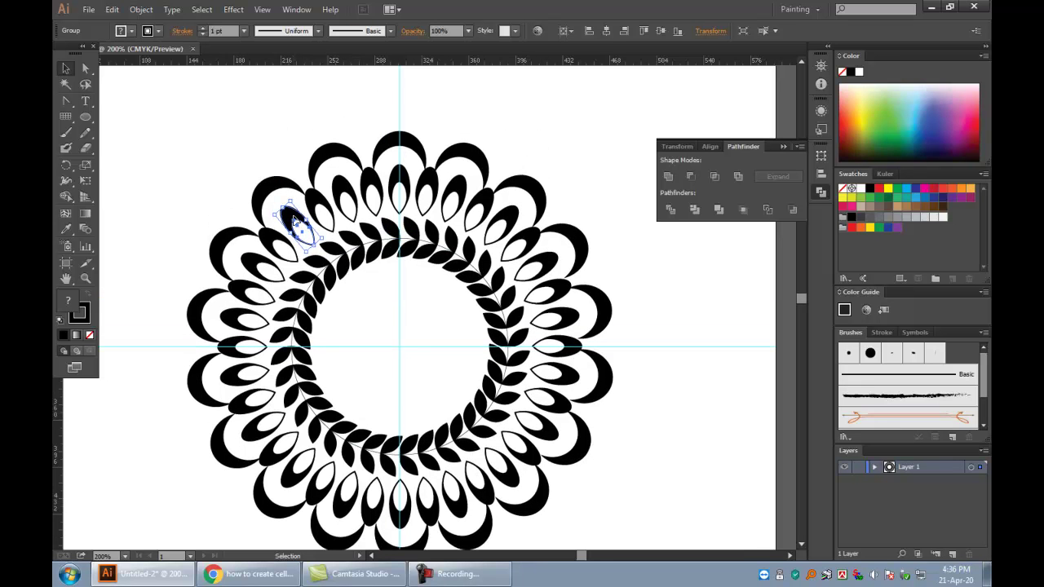
drag(295, 221, 218, 153)
click(268, 144)
scroll(254, 184, up, 2)
click(226, 229)
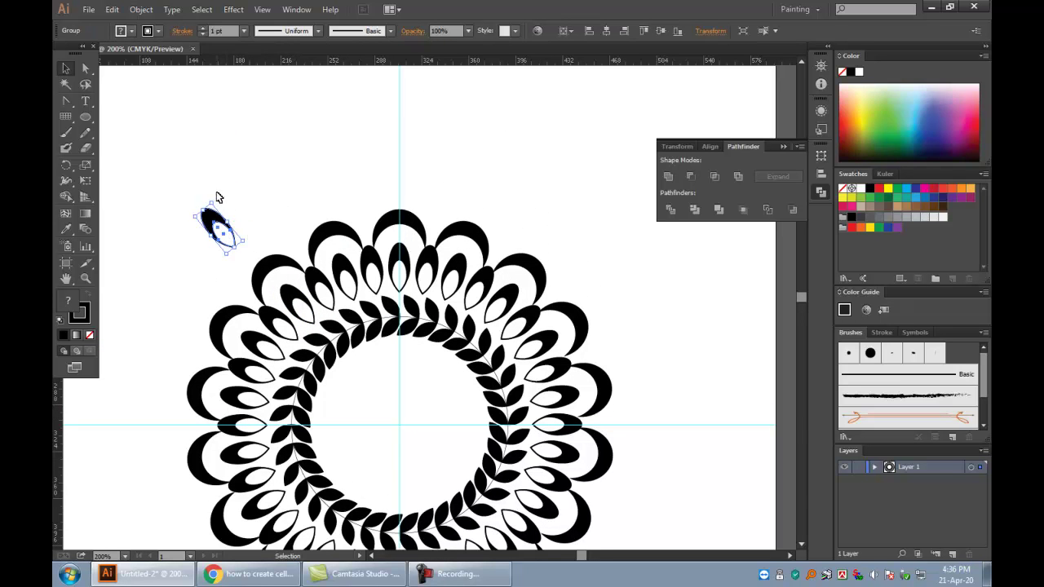
mouse_move(218, 199)
mouse_down()
mouse_move(243, 201)
mouse_move(403, 155)
mouse_move(342, 157)
mouse_up()
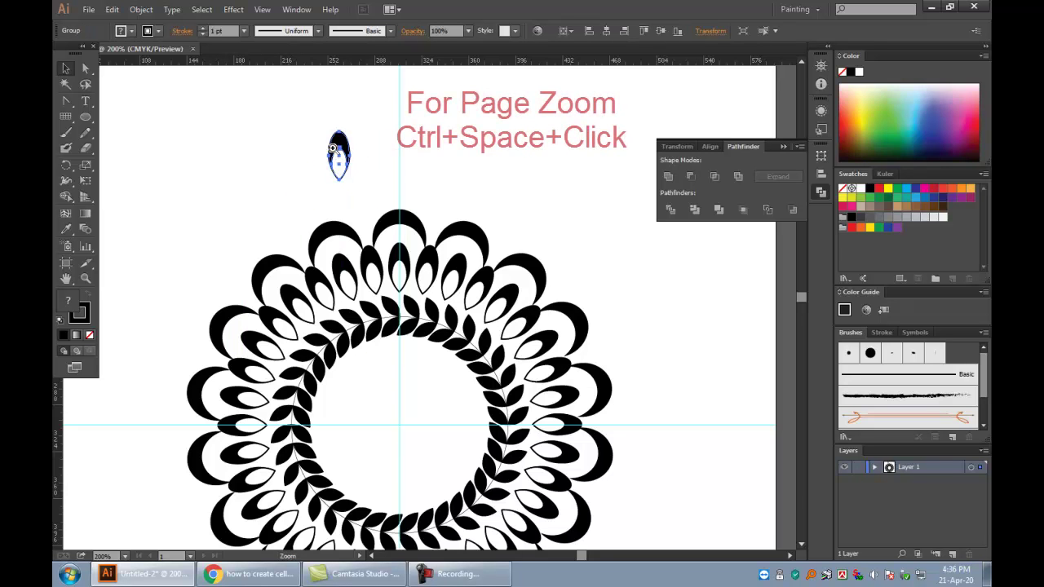
ctrl+click(349, 146)
click(387, 202)
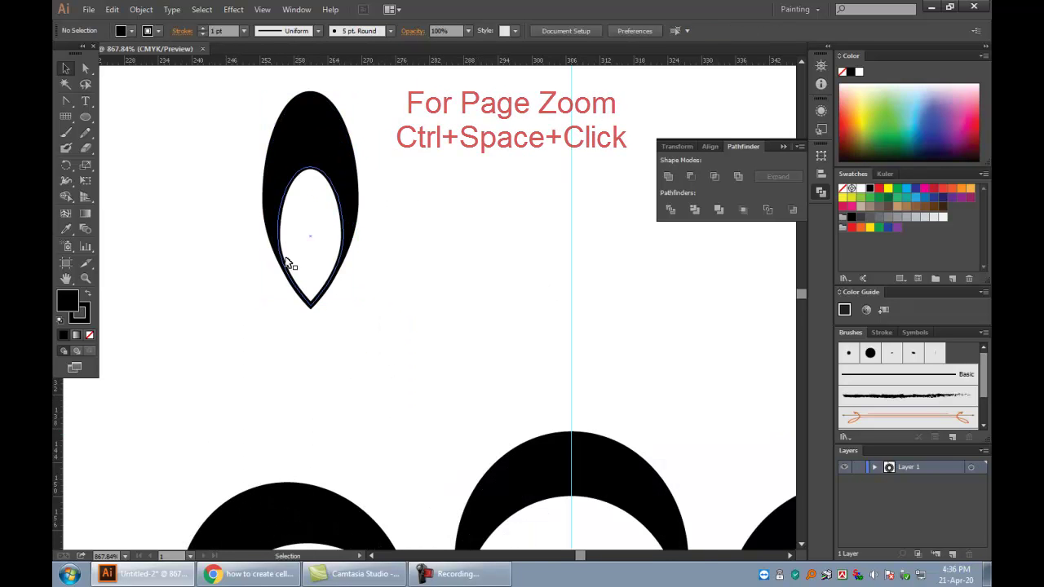
- Draw a small ellipse with no stroke inside the petal's white interior
click(85, 116)
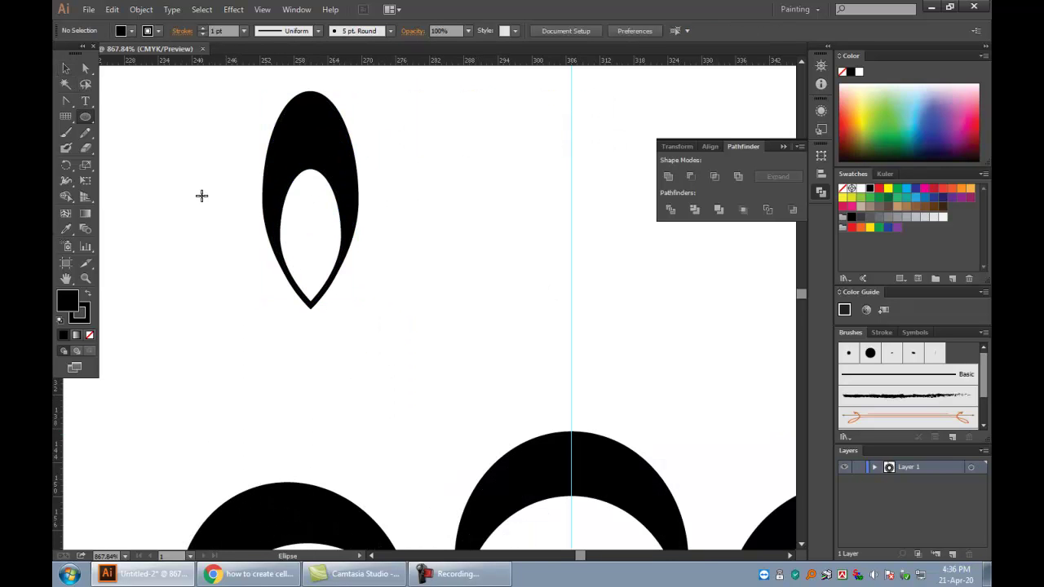
drag(290, 204, 305, 229)
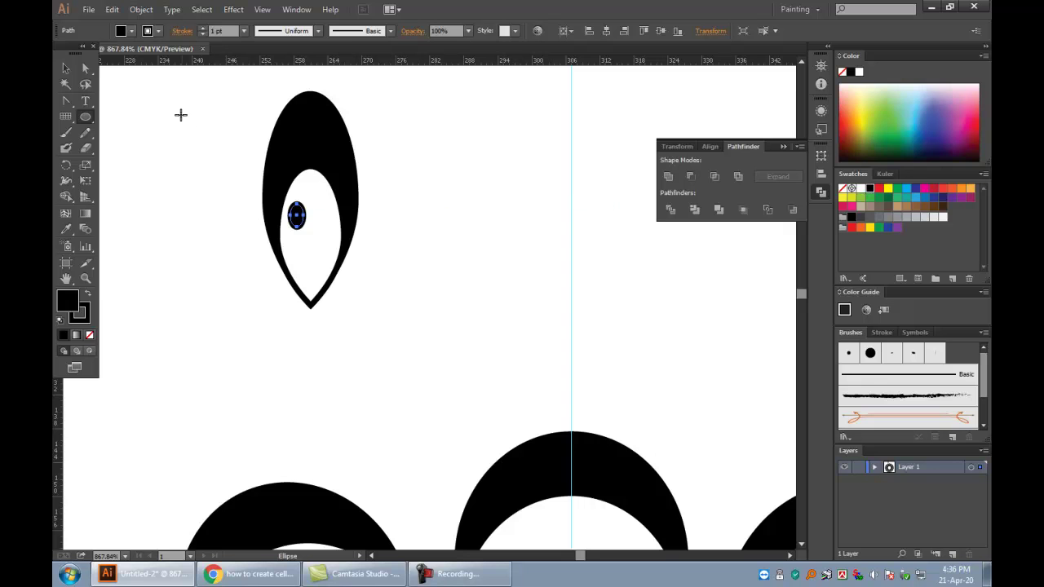
click(160, 32)
click(64, 54)
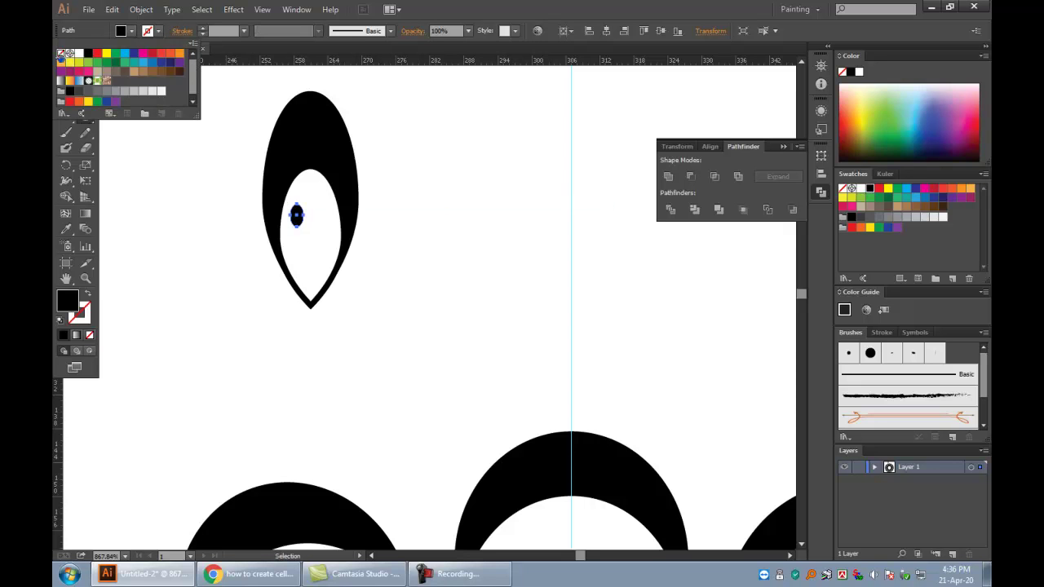
click(518, 209)
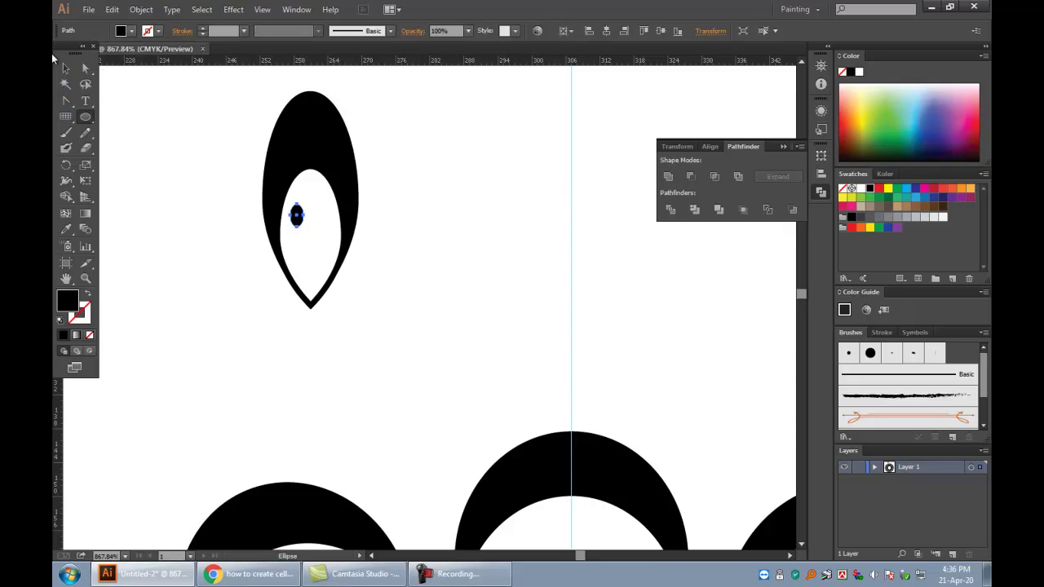
- Copy the dot to make a second eye and a mouth dot below
click(66, 69)
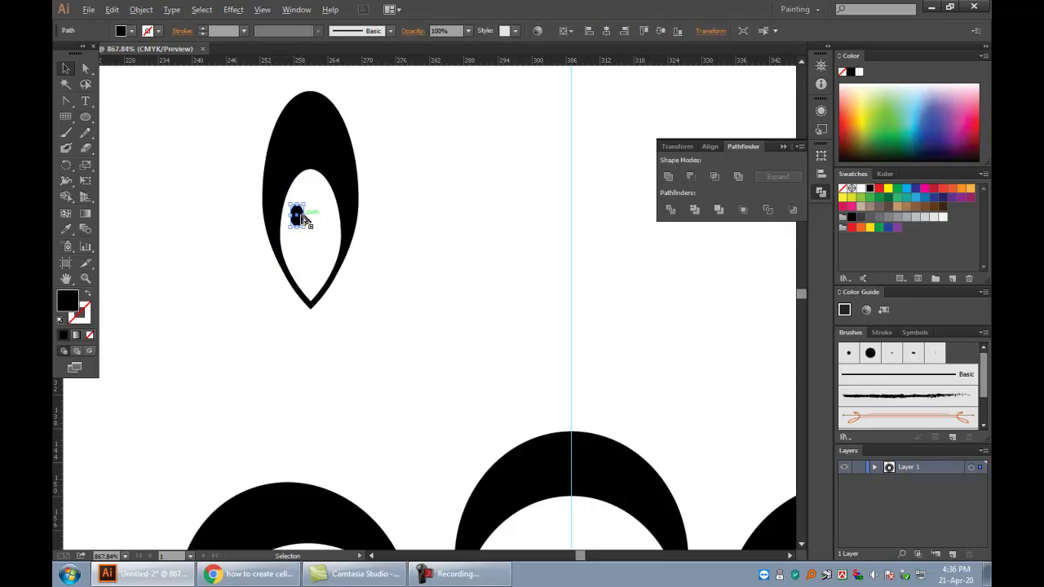
mouse_move(302, 222)
mouse_down()
mouse_move(323, 220)
mouse_move(310, 258)
mouse_move(323, 215)
mouse_move(334, 215)
mouse_up()
click(396, 262)
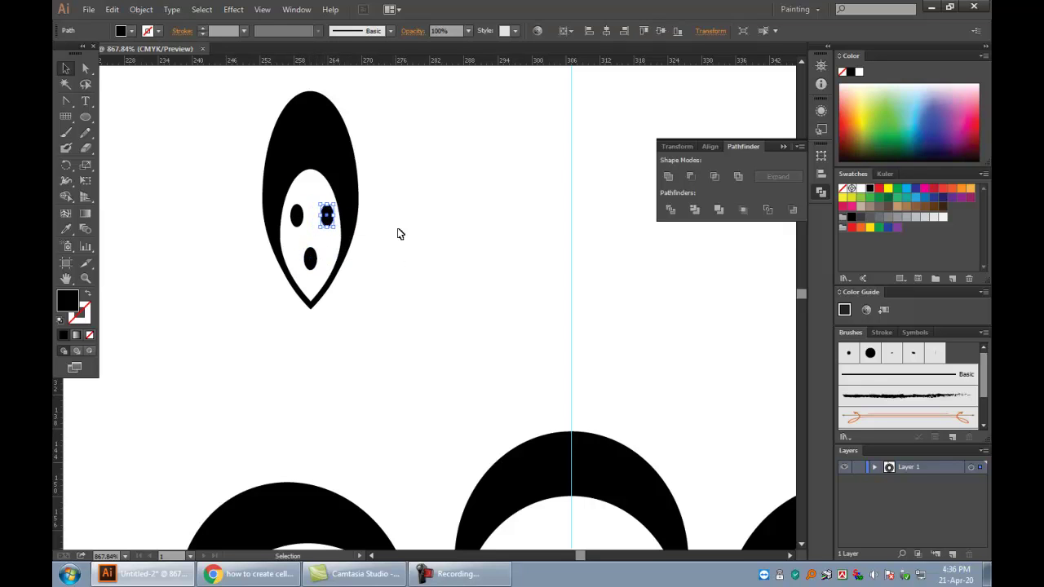
click(400, 234)
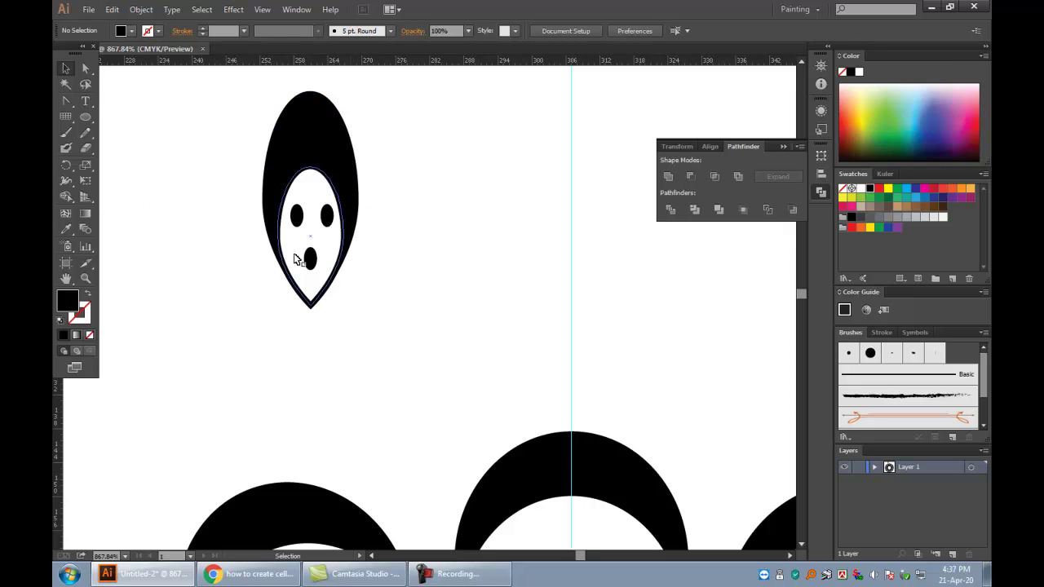
- Copy a dot up into the petal's black tip and make it white
drag(311, 261, 326, 151)
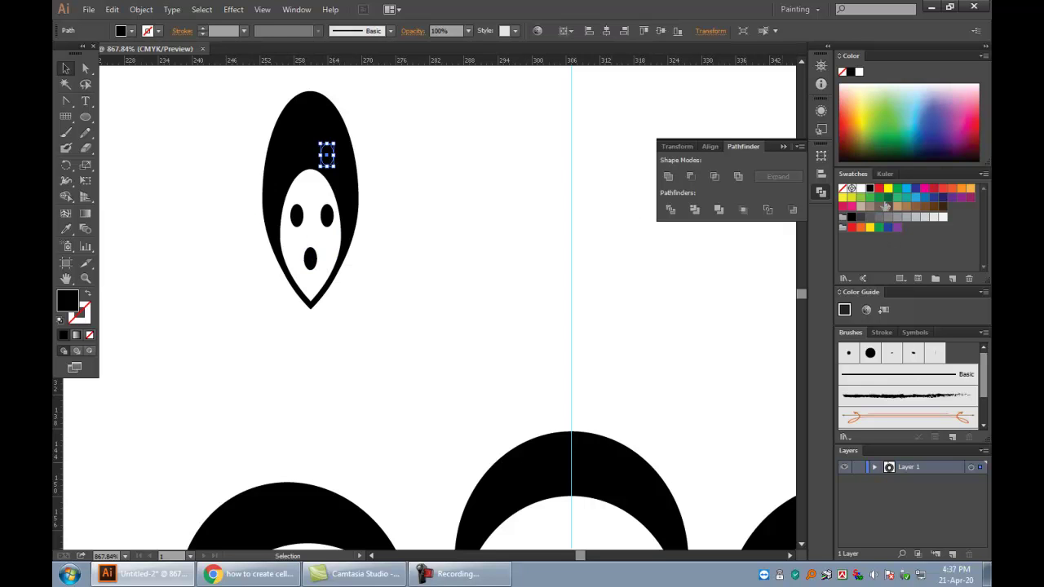
click(862, 189)
click(376, 213)
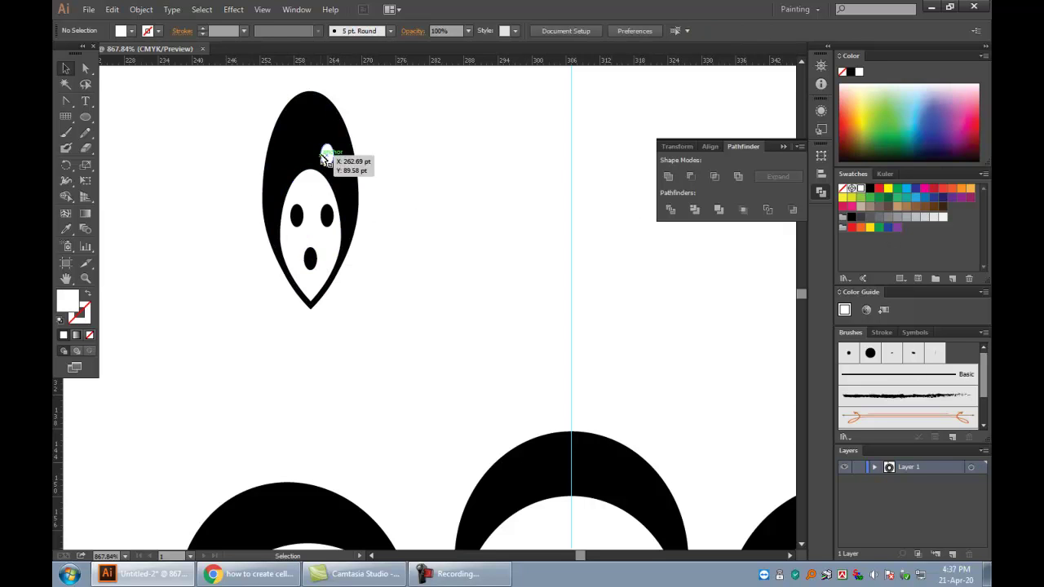
drag(327, 153, 310, 132)
- Group the petal with its dots and move the figure down toward the ring
drag(385, 113, 262, 368)
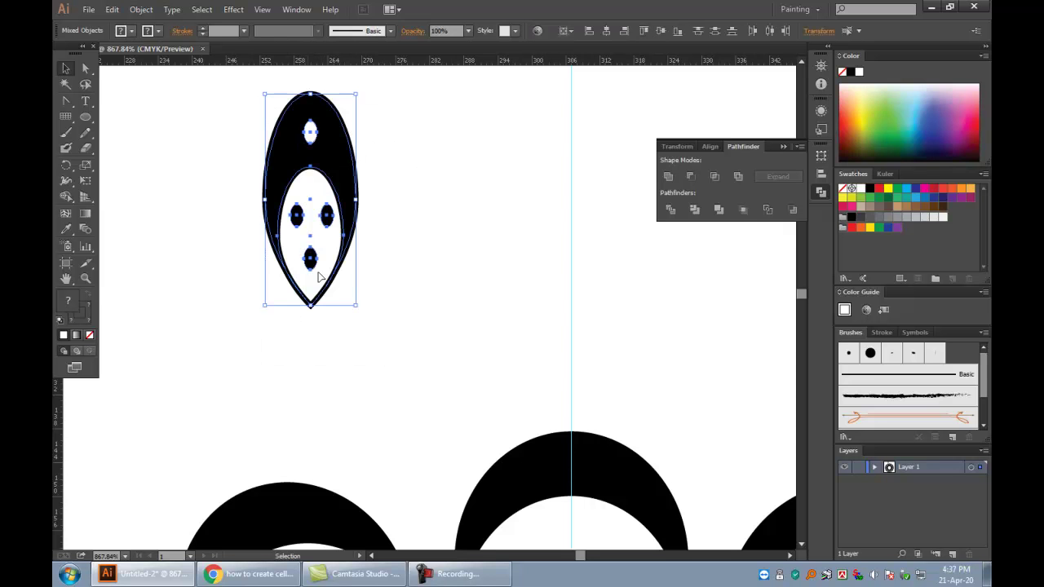
right_click(338, 155)
click(379, 210)
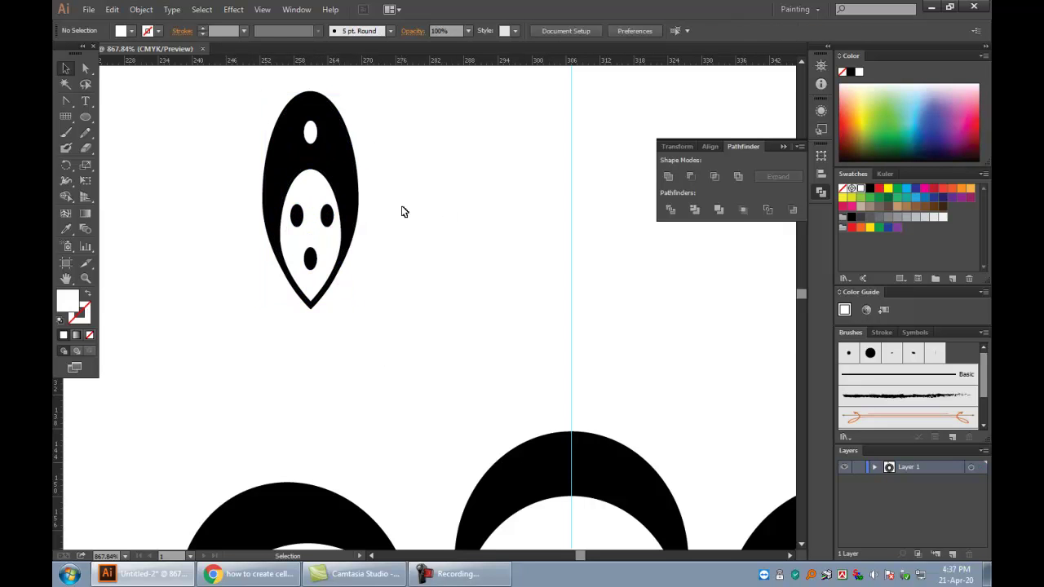
drag(338, 163, 438, 380)
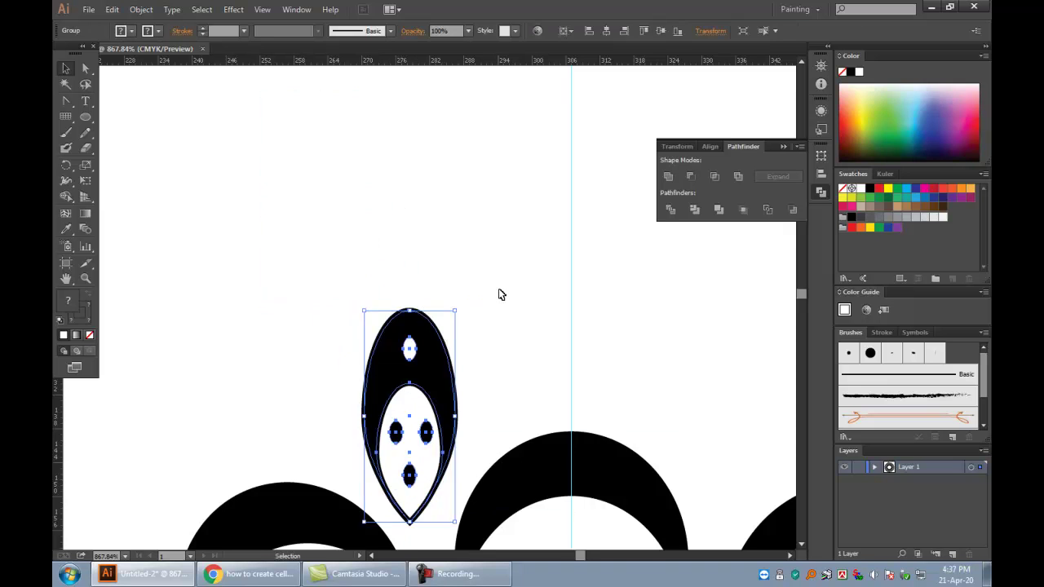
- Zoom the view to 100% and recentre the artboard
click(501, 295)
scroll(501, 294, down, 2)
scroll(501, 291, down, 2)
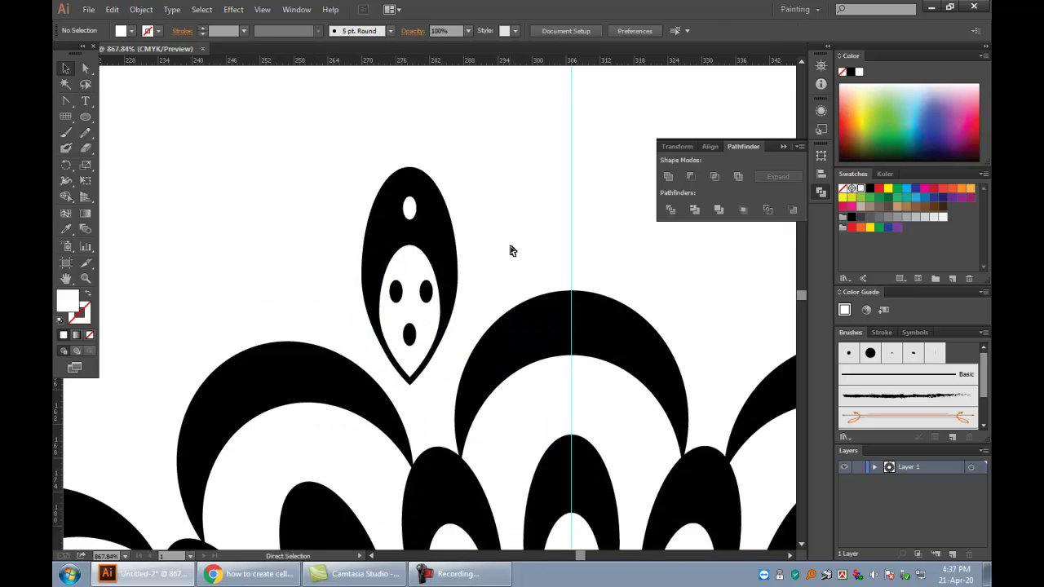
key(ctrl+0)
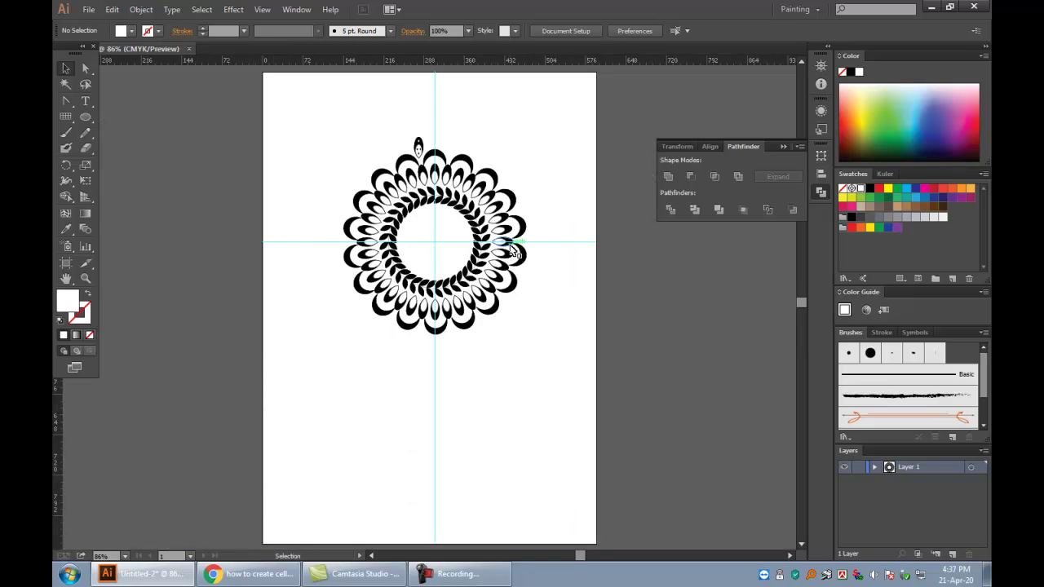
key(z)
click(443, 145)
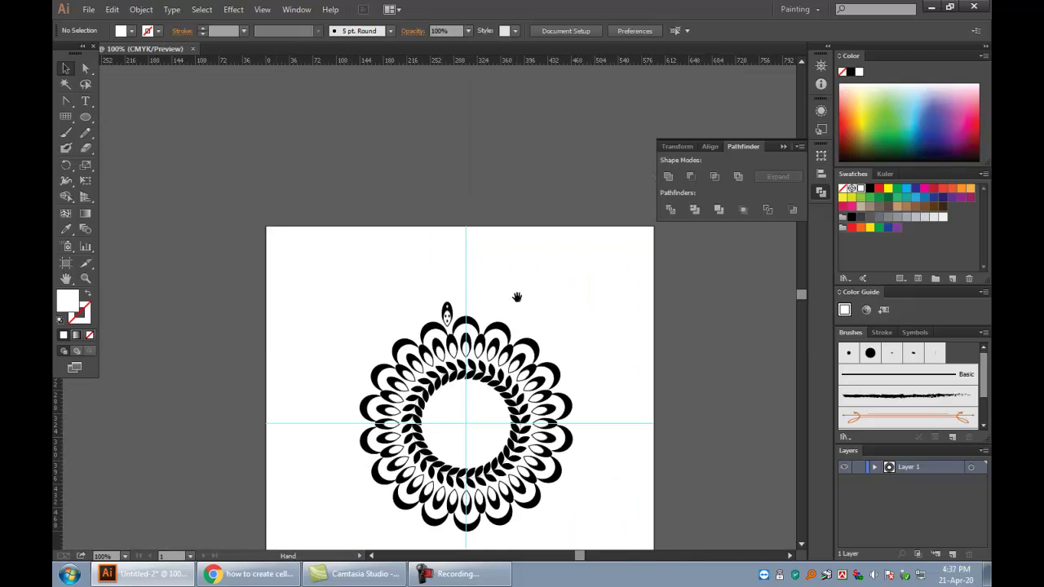
drag(516, 297, 449, 204)
- Move the petal figure up and left, above the ring
click(381, 215)
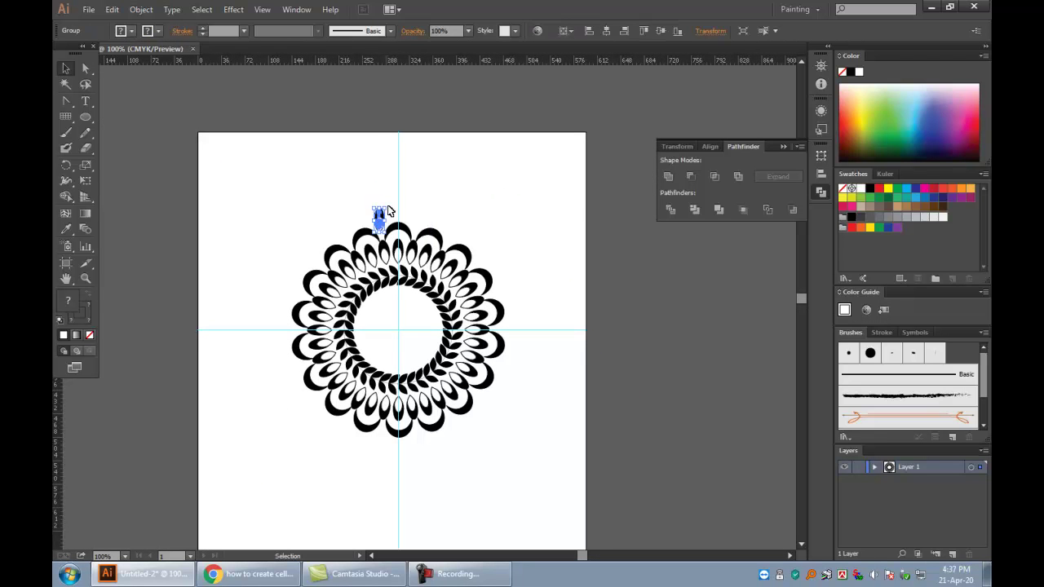
click(410, 193)
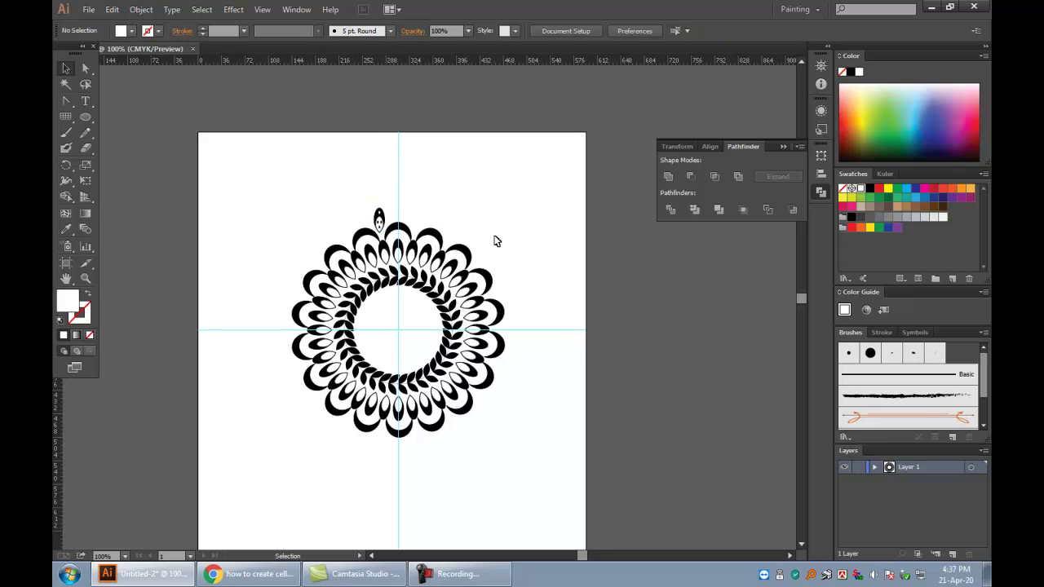
drag(377, 214, 356, 180)
click(497, 233)
- Rotate the ring about 10°, then set the figure on the vertical guide atop it
drag(516, 214, 287, 459)
mouse_move(509, 220)
mouse_down()
mouse_move(543, 229)
mouse_move(524, 334)
mouse_up()
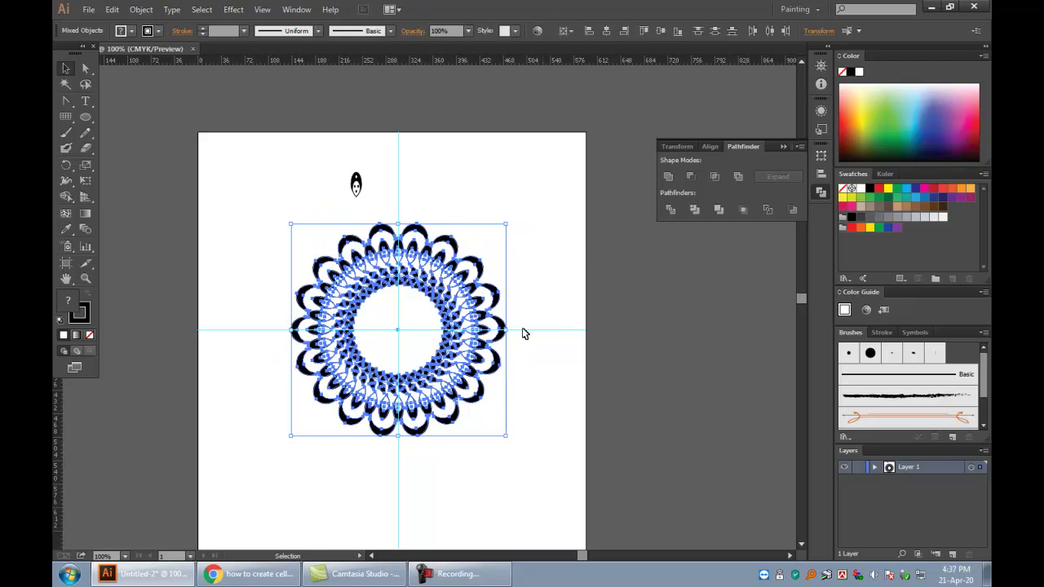
click(500, 461)
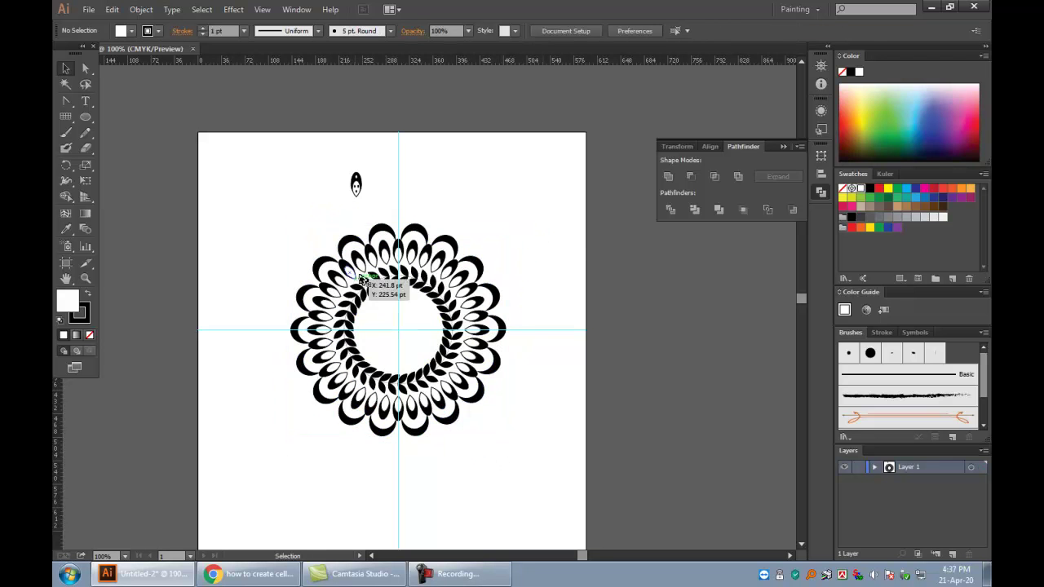
drag(350, 175, 399, 206)
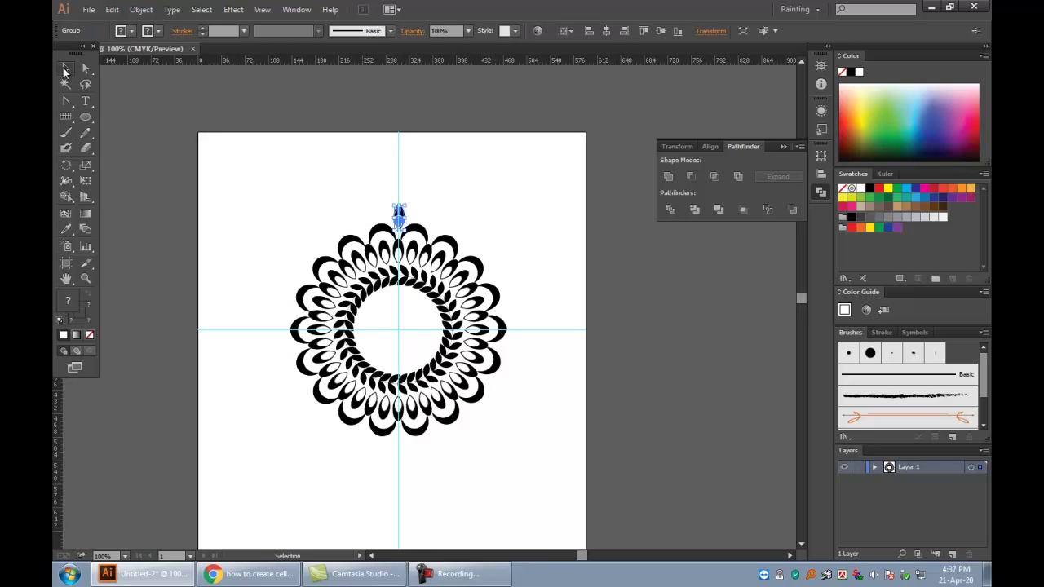
click(501, 205)
- Bring the whole ring into view and nudge the top figure slightly down the guide
ctrl+click(417, 210)
ctrl+click(468, 427)
drag(468, 426, 473, 175)
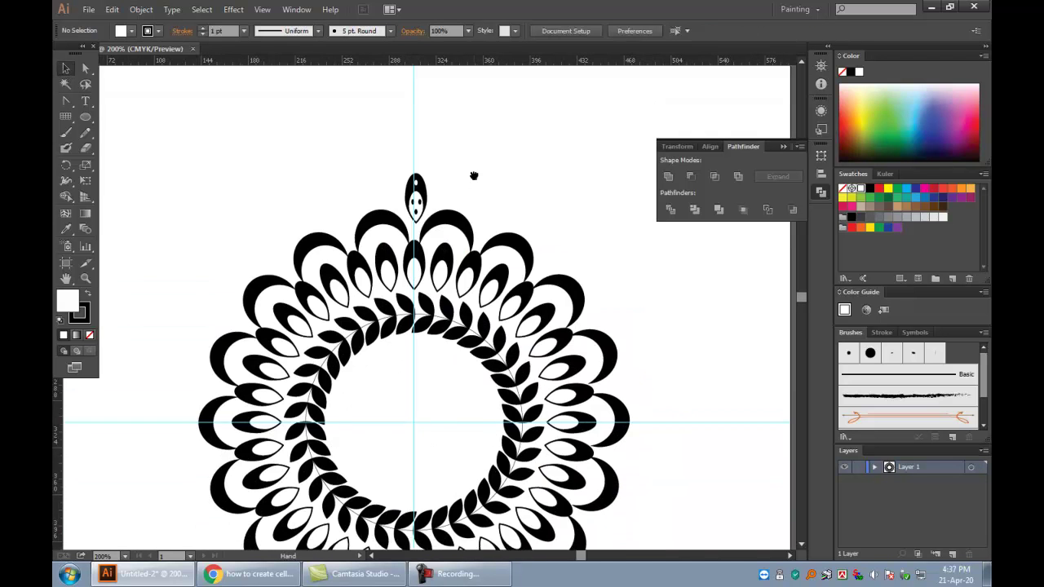
click(414, 183)
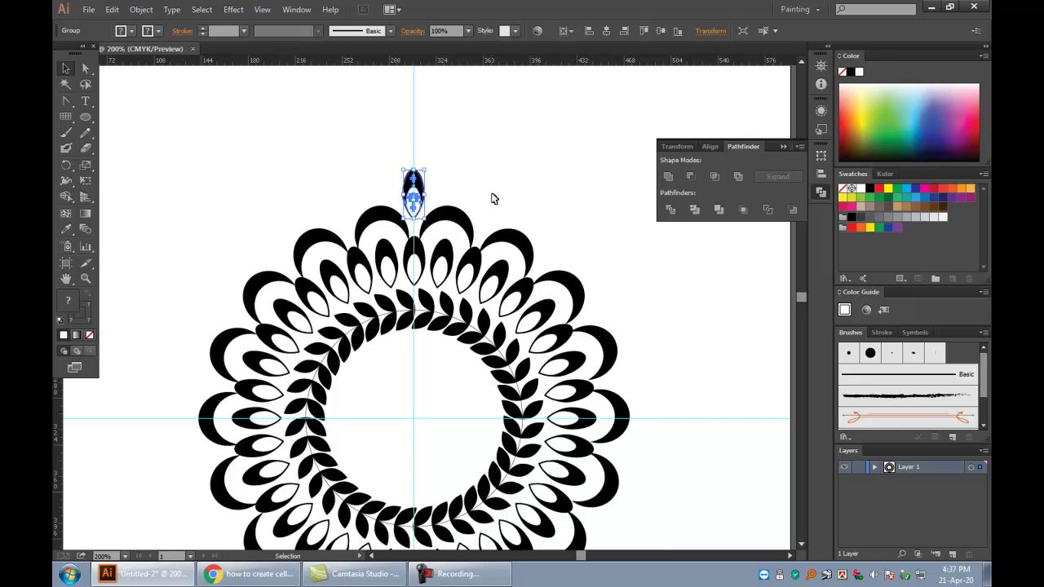
click(461, 182)
drag(414, 193, 413, 197)
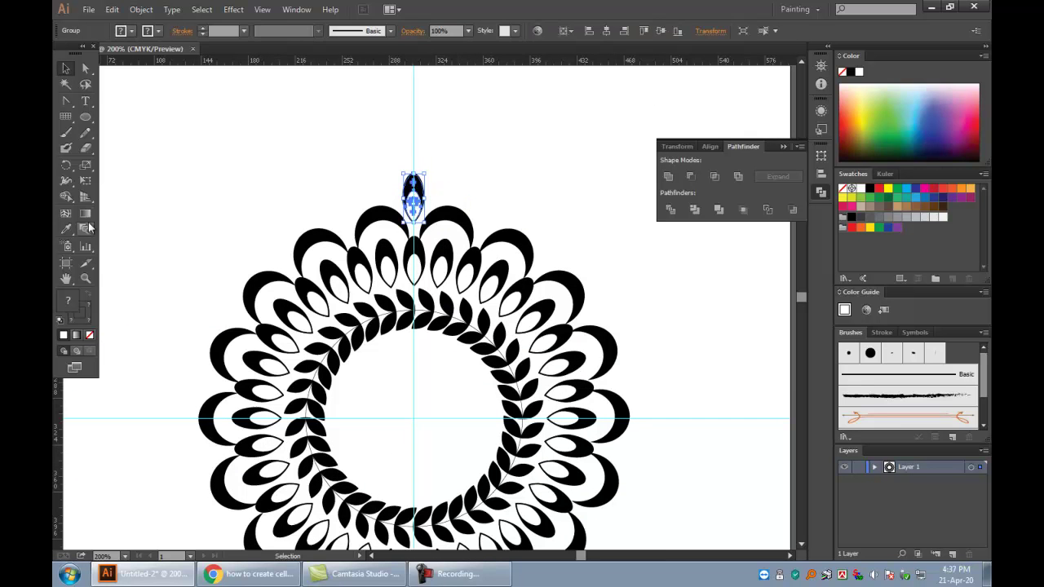
- Rotate a copy of the petal around the centre and repeat it with Ctrl+D around the circle
click(67, 166)
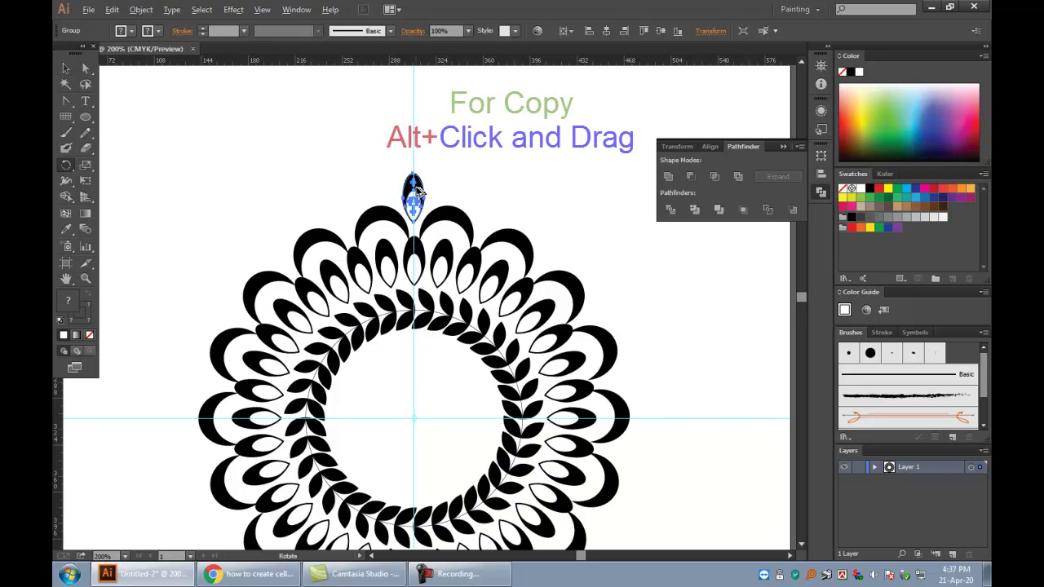
drag(414, 200, 331, 189)
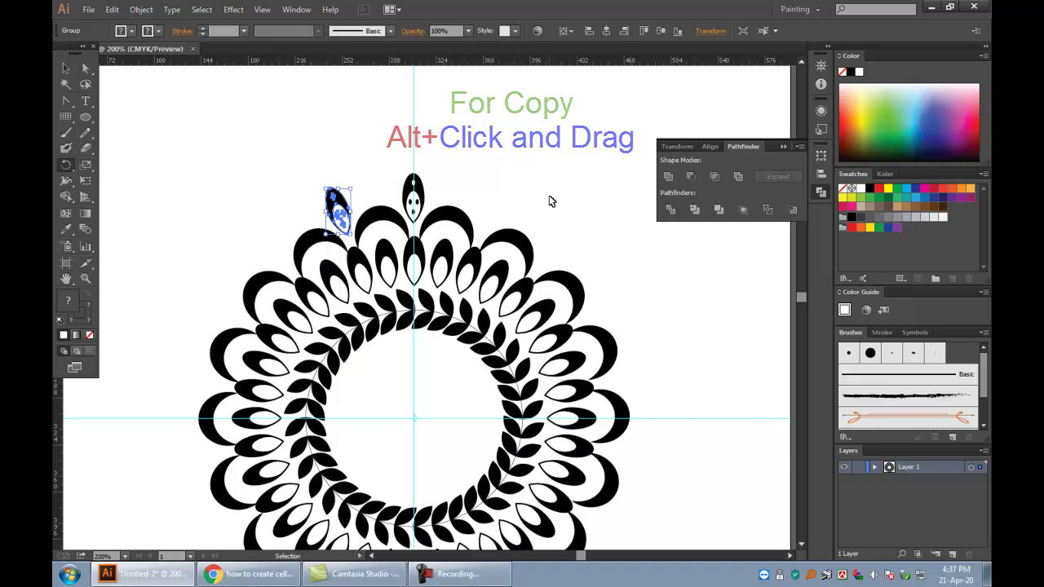
key(ctrl+d)
key(ctrl+d)
key(ctrl+d)
key(ctrl+d)
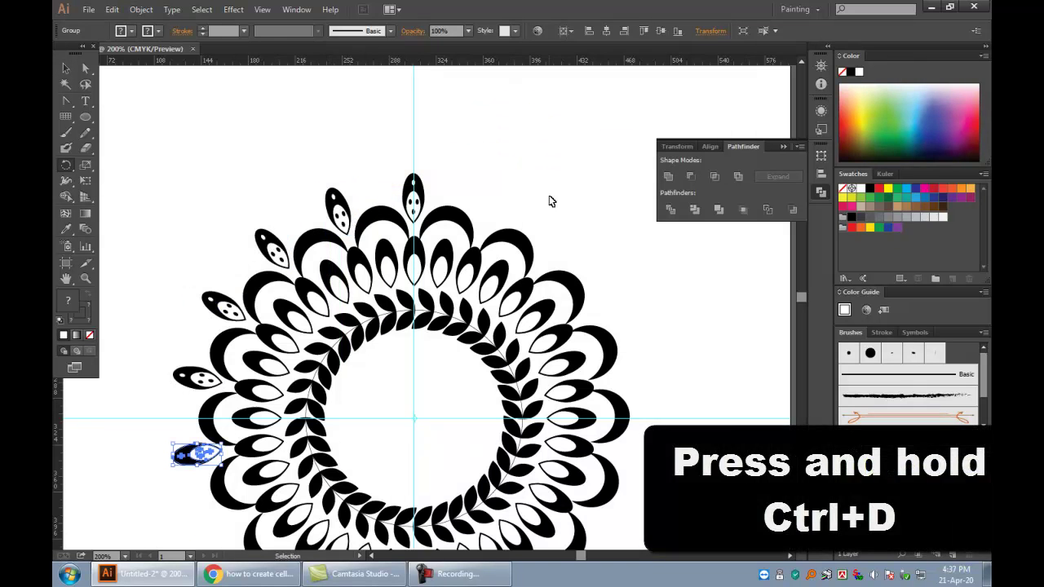
key(ctrl+d)
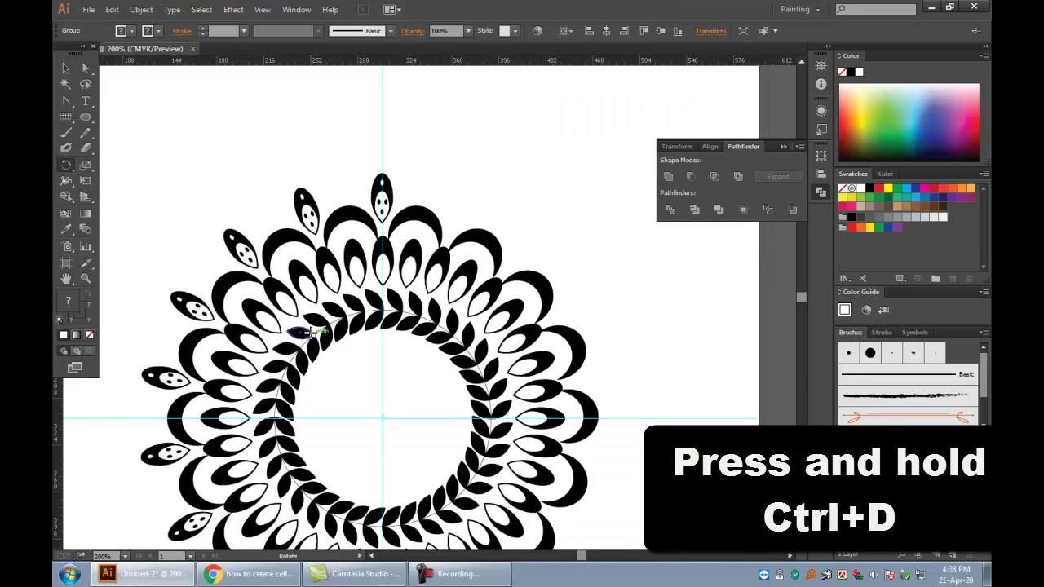
scroll(310, 332, down, 3)
key(ctrl+d)
key(ctrl+d)
key(ctrl+d)
key(ctrl+d)
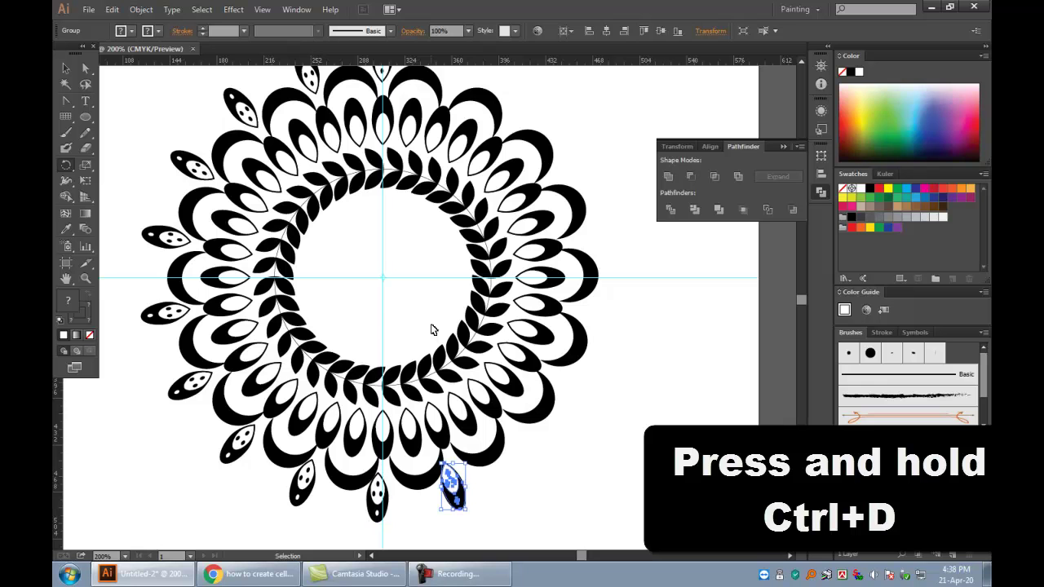
key(ctrl+d)
key(ctrl+d)
key(ctrl+d)
key(ctrl+d)
key(ctrl+d)
key(ctrl+d)
scroll(432, 329, up, 2)
key(ctrl+d)
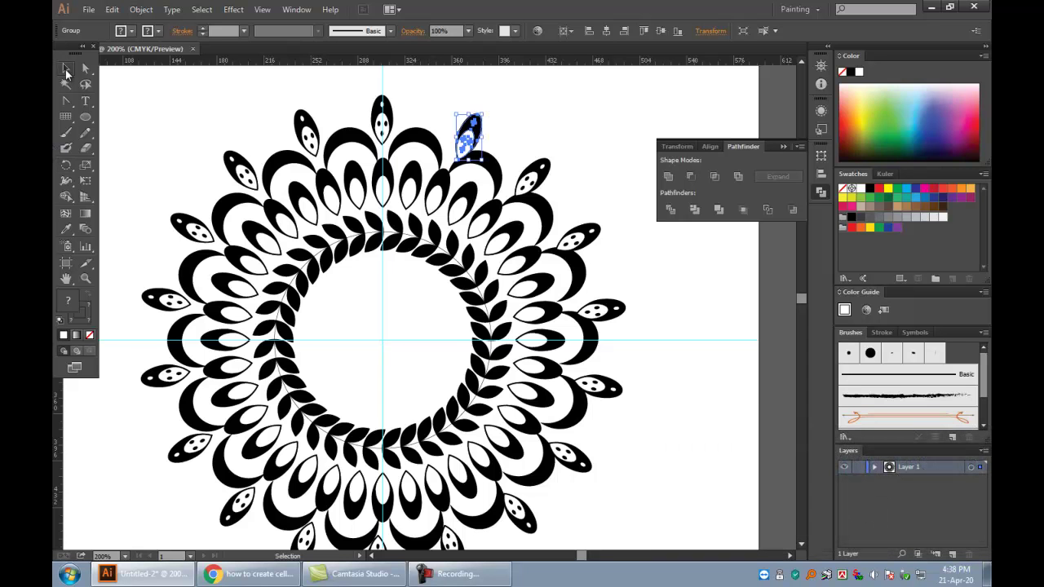
- Nudge the top-right and right-side petals into even positions
click(65, 68)
click(335, 124)
drag(469, 130, 466, 129)
mouse_move(546, 178)
mouse_down()
mouse_move(530, 168)
mouse_move(575, 230)
mouse_move(628, 271)
mouse_up()
scroll(628, 271, down, 1)
mouse_move(599, 355)
mouse_down()
mouse_move(602, 345)
mouse_move(565, 369)
mouse_up()
scroll(652, 340, down, 1)
click(631, 401)
- Nudge the lower and lower-left petals slightly to even their spacing
drag(517, 433, 526, 431)
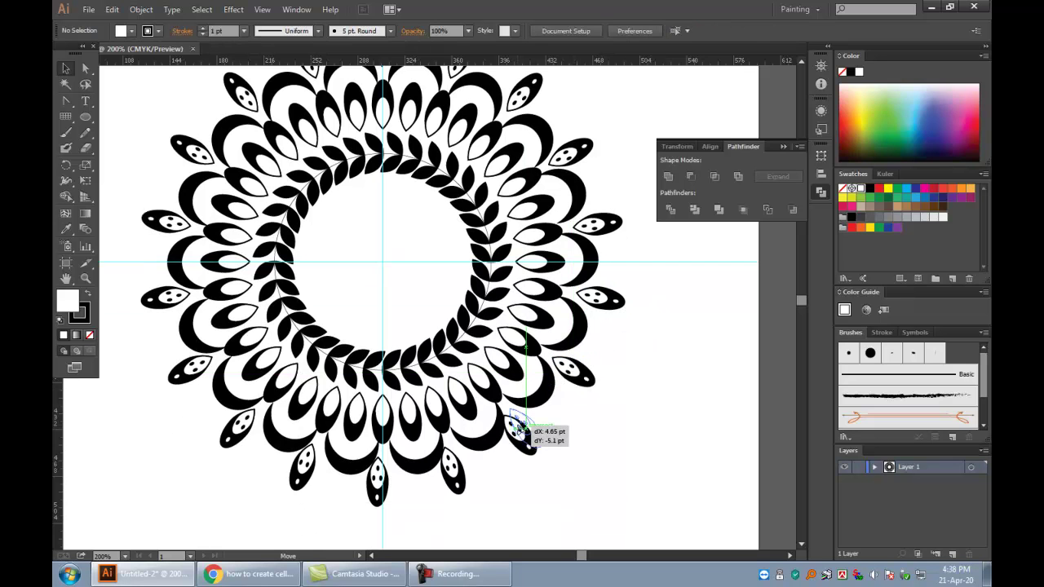
drag(453, 476, 461, 475)
drag(375, 479, 381, 482)
drag(303, 478, 310, 479)
click(338, 495)
drag(237, 432, 243, 437)
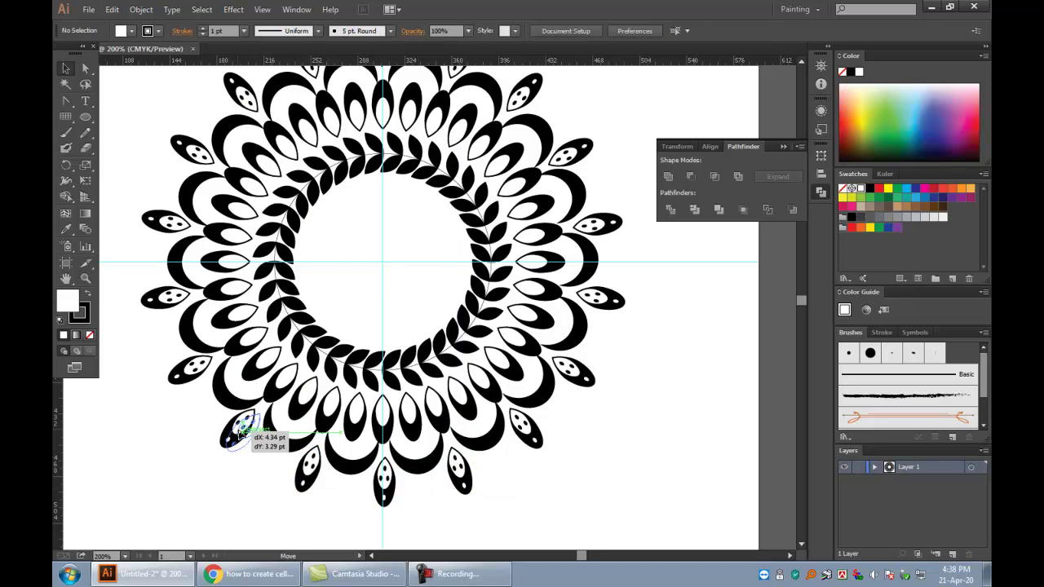
click(249, 464)
scroll(229, 401, up, 3)
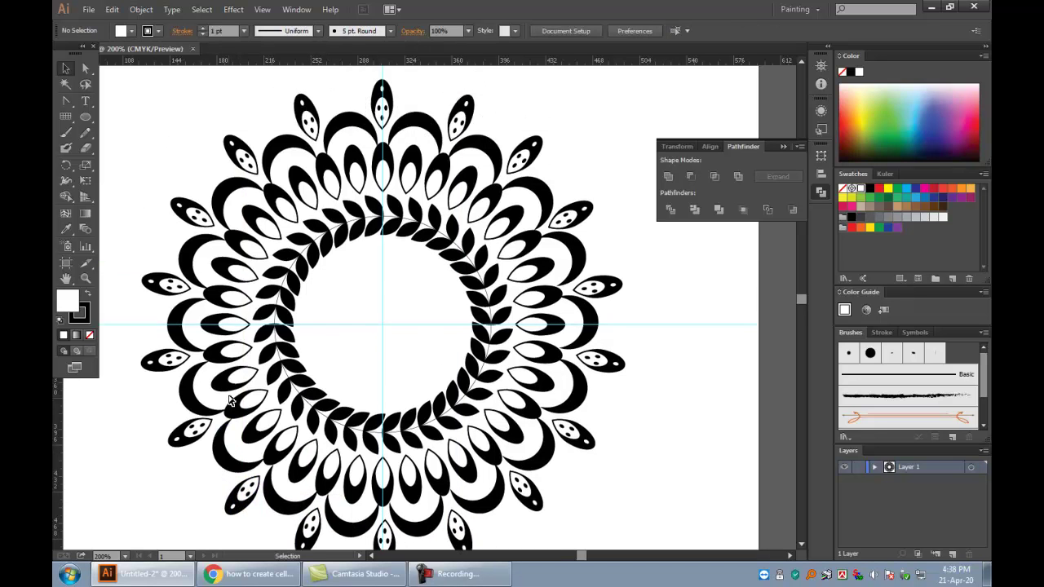
- Zoom in on the mandala and add a 'Your Name' text line at its centre
key(ctrl+0)
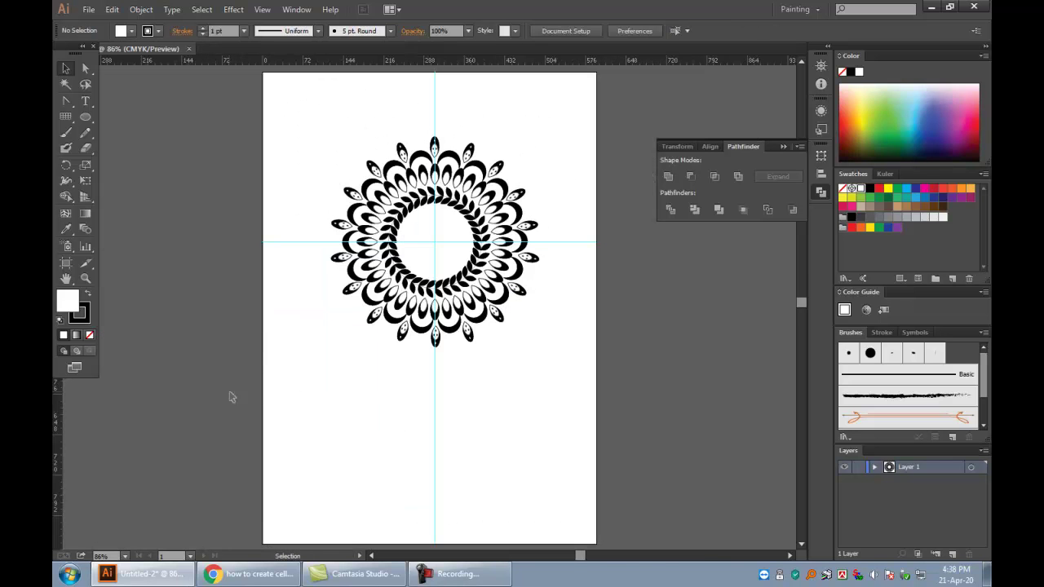
key(ctrl+plus)
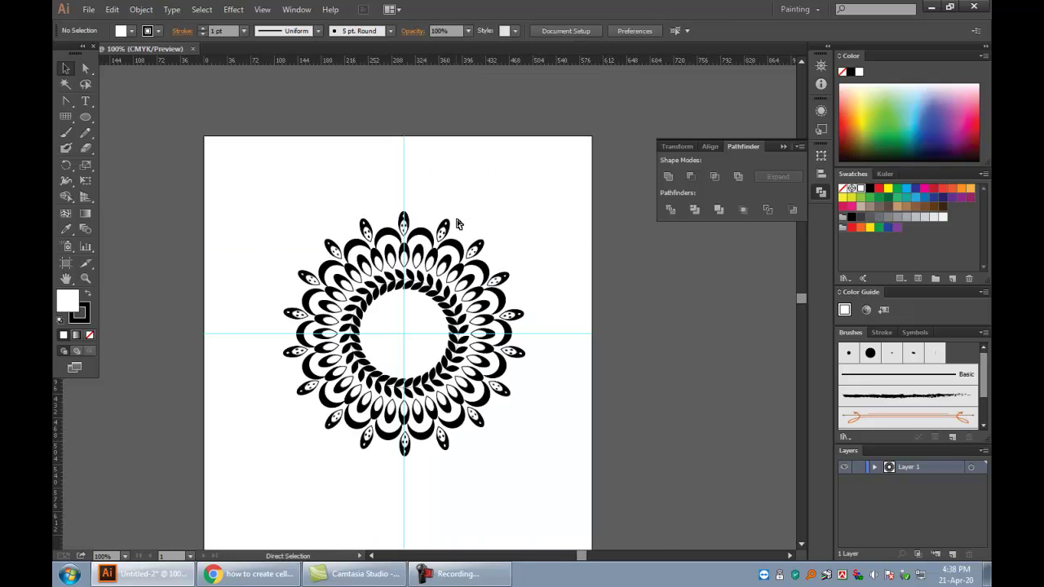
key(ctrl+plus)
scroll(196, 296, down, 3)
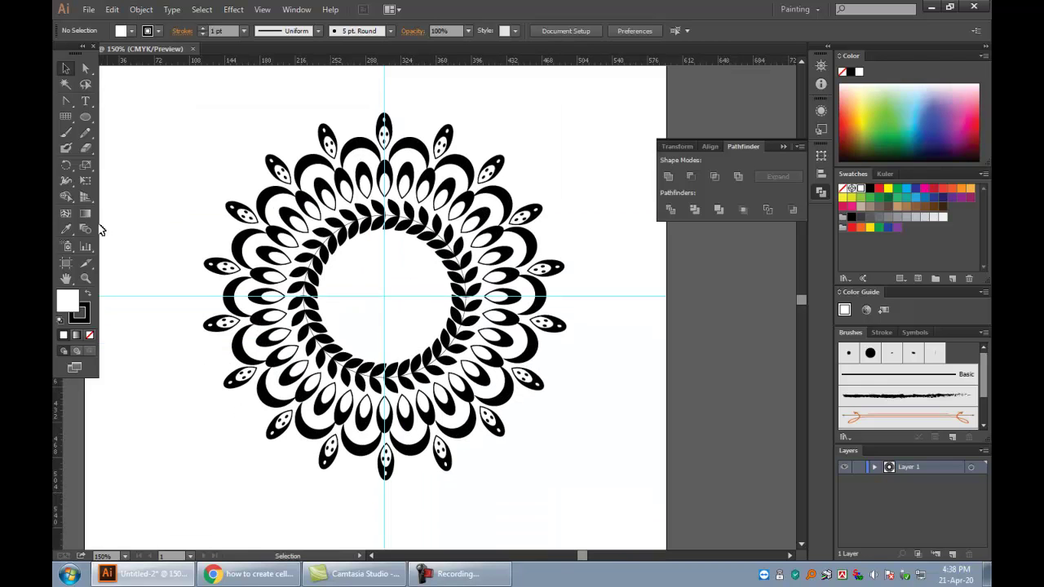
click(84, 100)
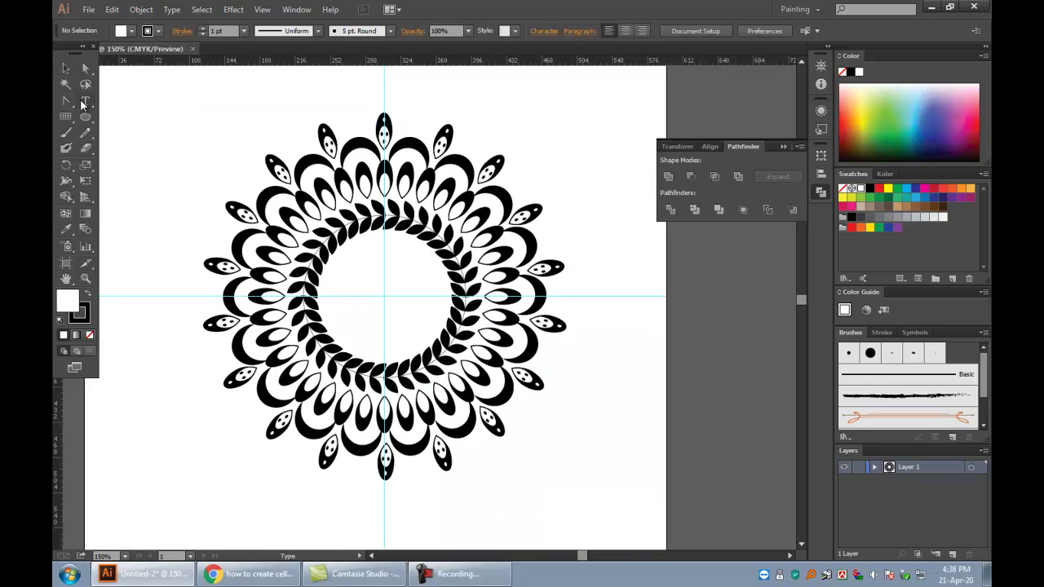
click(372, 282)
text(Your Name)
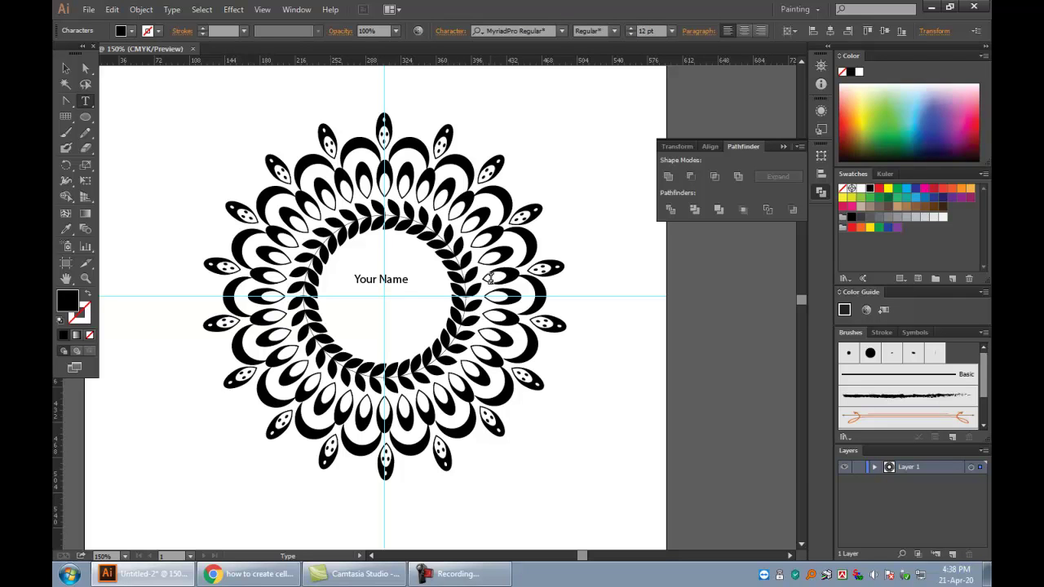
- Enlarge the 'Your Name' text and set its font to Matura MT Script Capitals
click(66, 68)
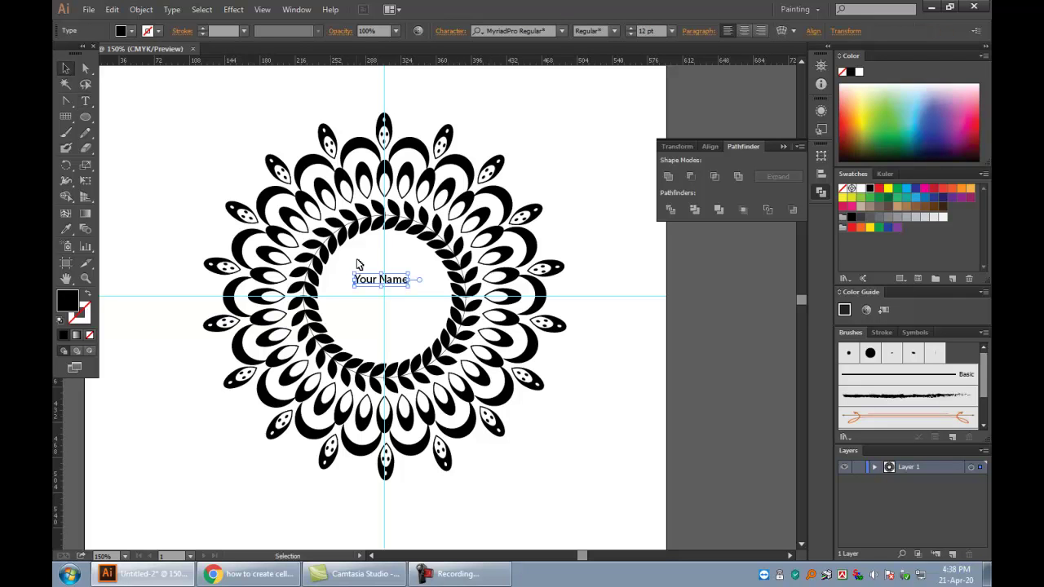
mouse_move(409, 286)
mouse_down()
mouse_move(450, 294)
mouse_move(416, 281)
mouse_up()
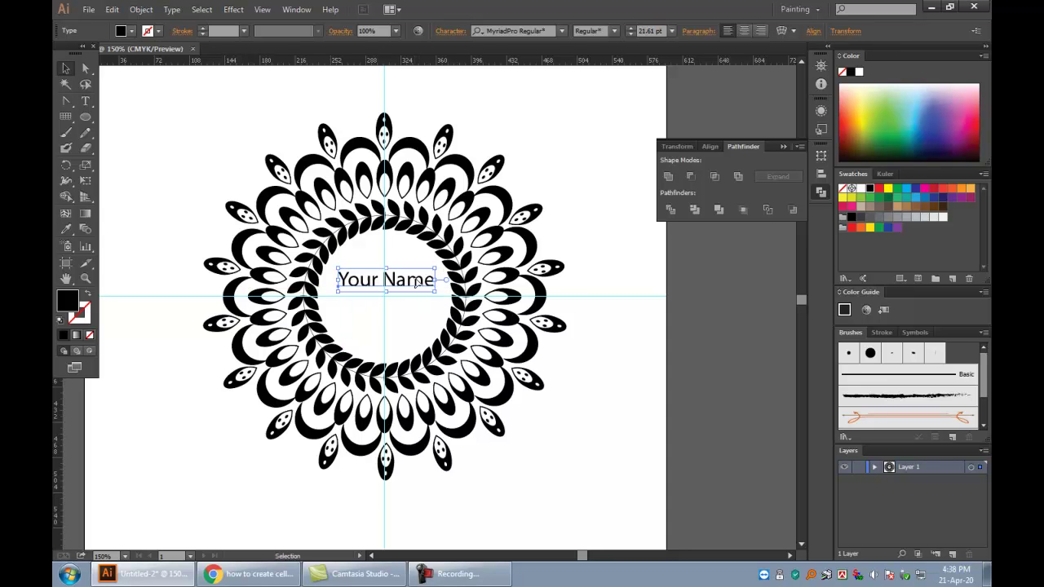
click(562, 31)
click(690, 129)
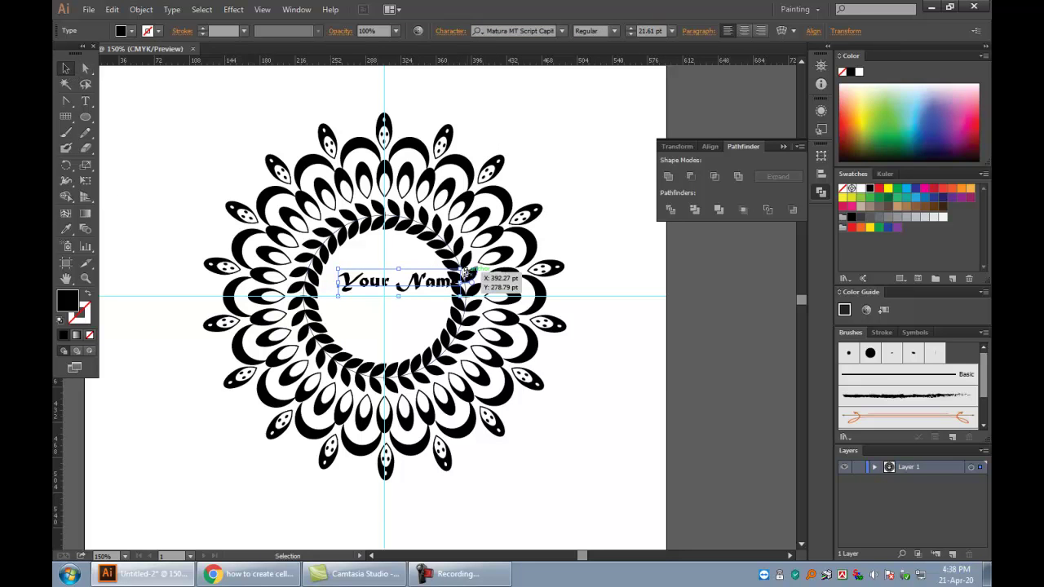
- Centre 'Your Name' on the mandala's horizontal guide
drag(465, 272, 418, 302)
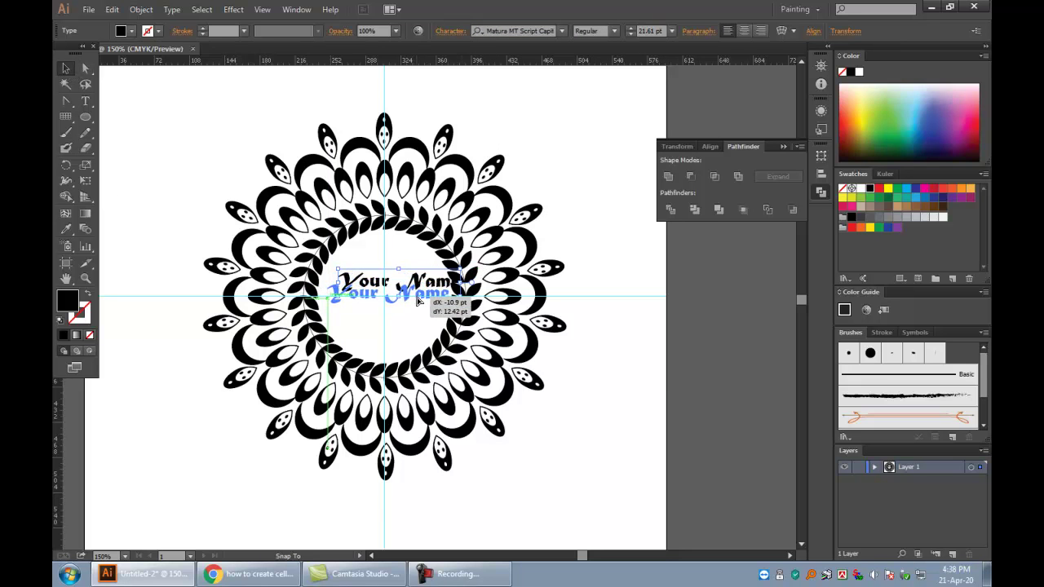
click(594, 389)
drag(412, 302, 410, 305)
click(567, 478)
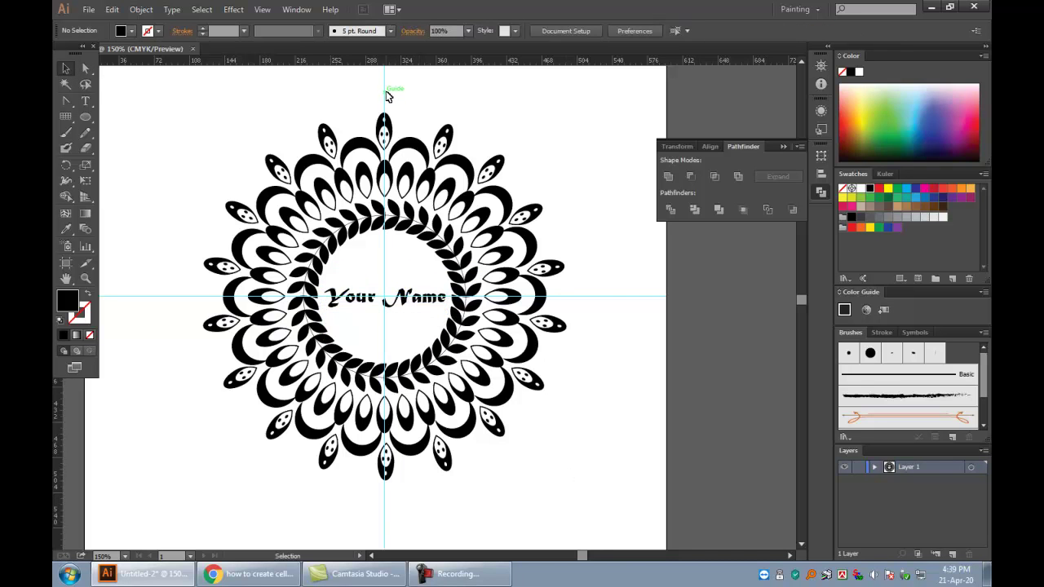
- Unlock the guides and move the vertical guide to the left of the mandala
scroll(387, 95, left, 1)
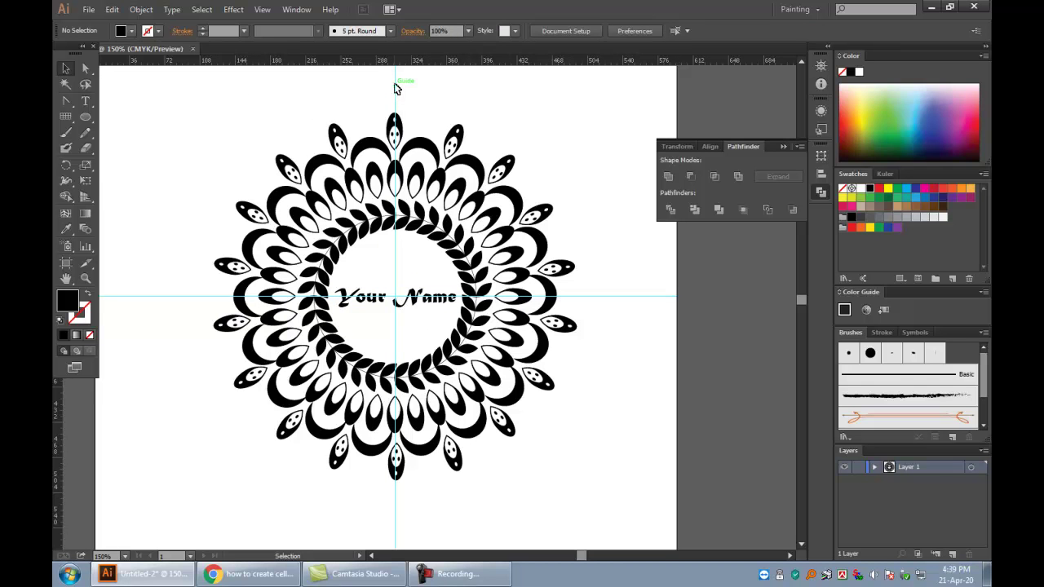
right_click(396, 86)
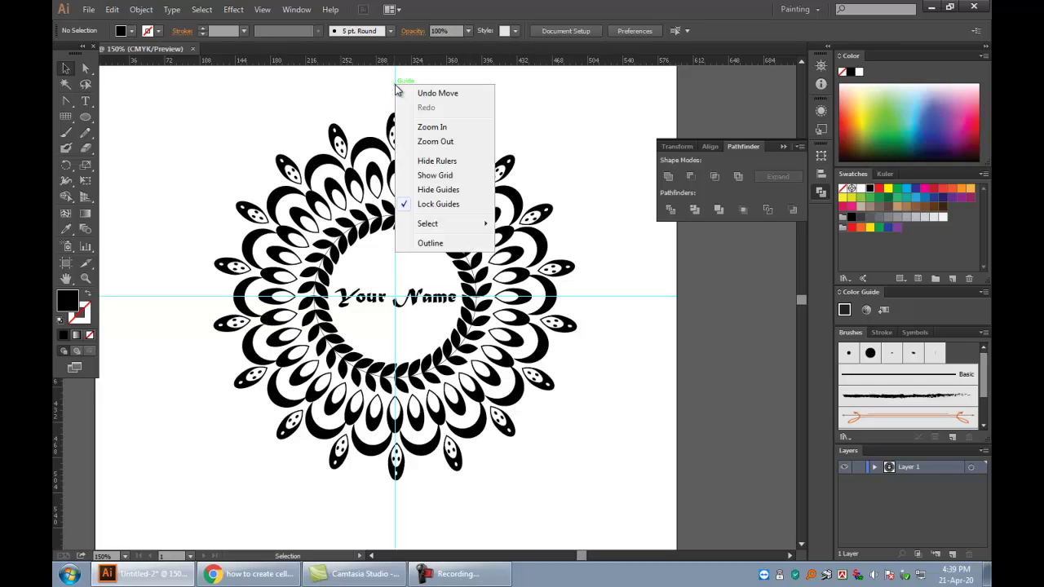
click(454, 205)
drag(396, 98, 127, 104)
key(ctrl+z)
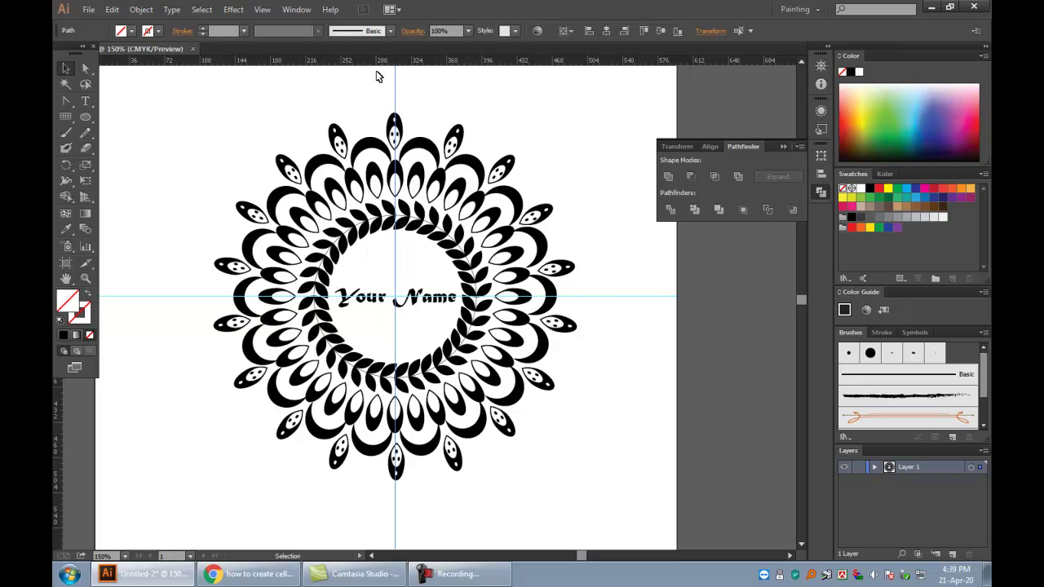
drag(397, 70, 55, 450)
mouse_move(398, 254)
mouse_down()
mouse_move(215, 245)
mouse_move(72, 430)
mouse_up()
- Drag the horizontal guide up to the top of the page
drag(184, 296, 208, 31)
drag(198, 299, 229, 65)
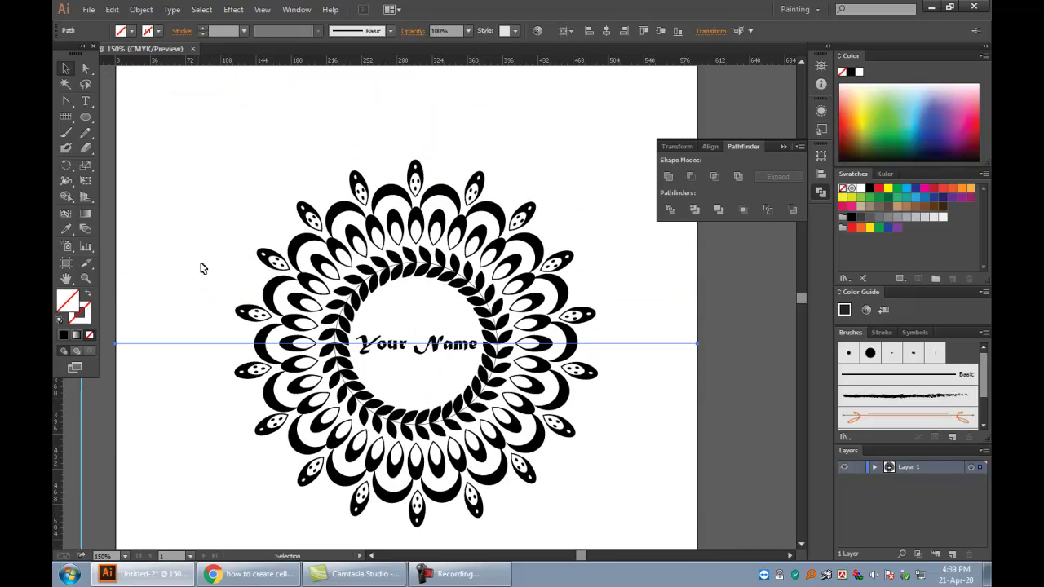
drag(194, 344, 231, 82)
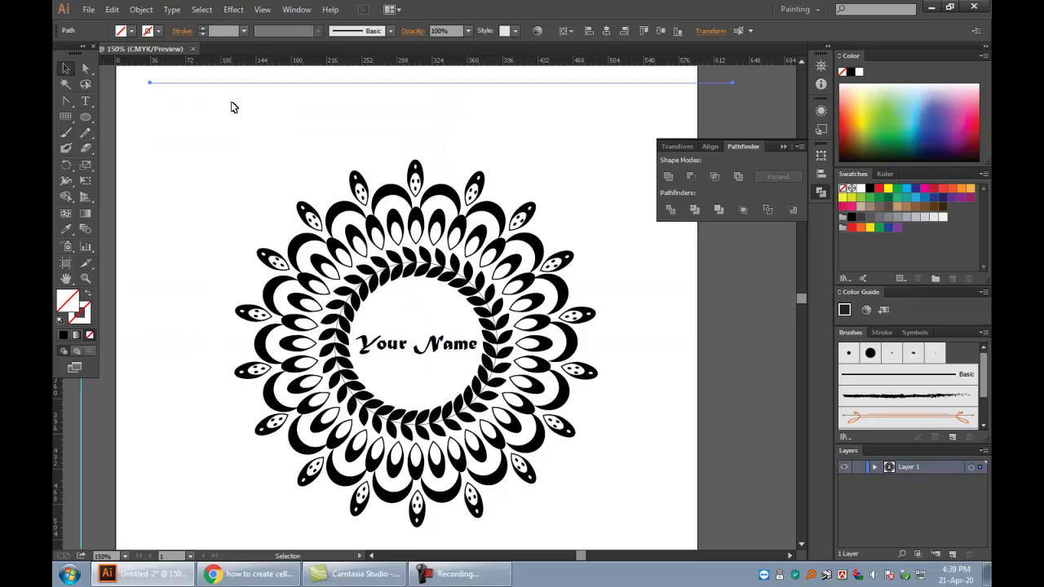
click(231, 107)
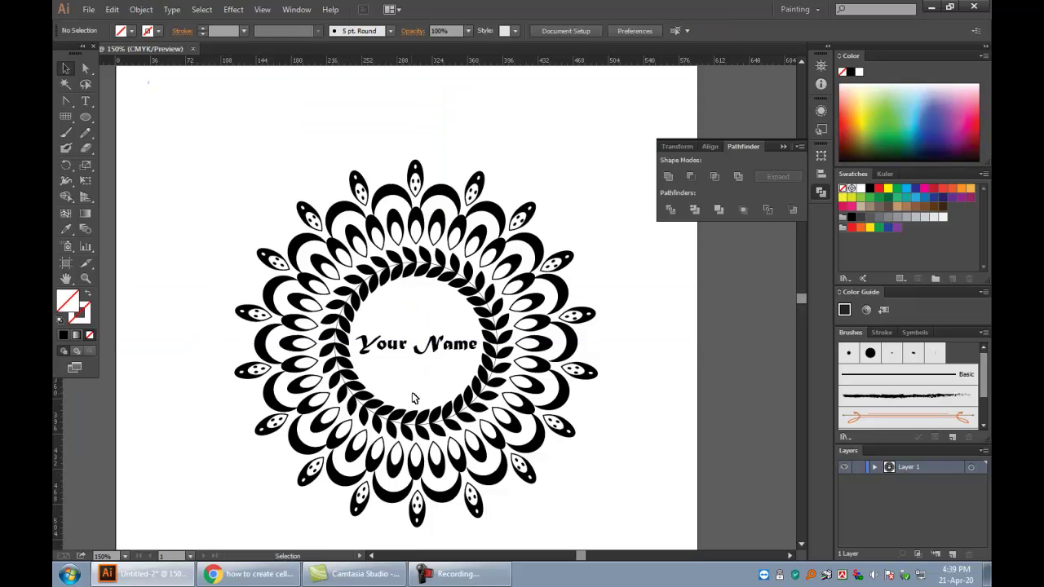
- Group all the mandala pieces and text, then shift the group up and left
scroll(401, 366, down, 1)
drag(592, 137, 248, 485)
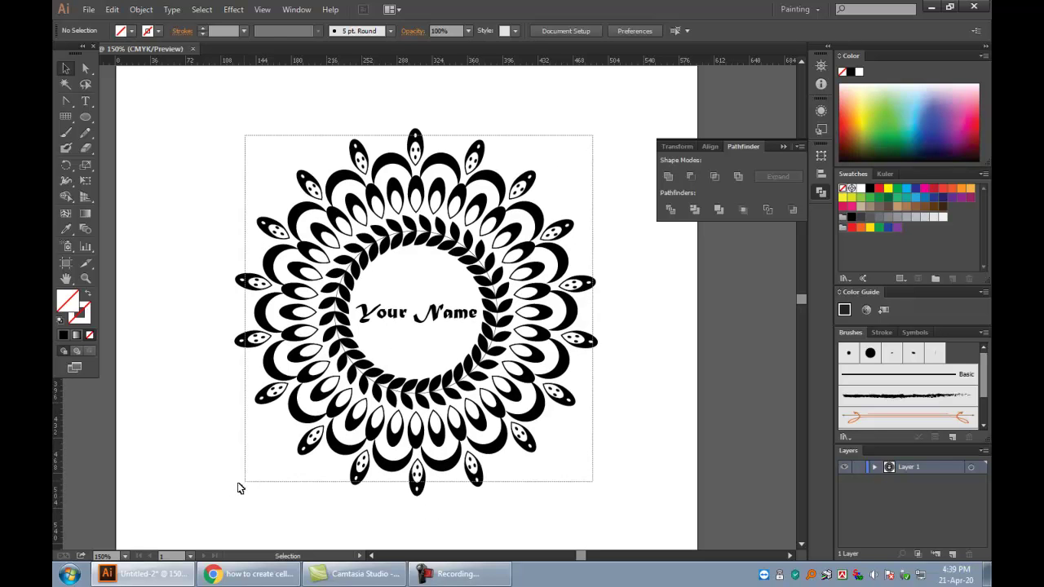
right_click(547, 278)
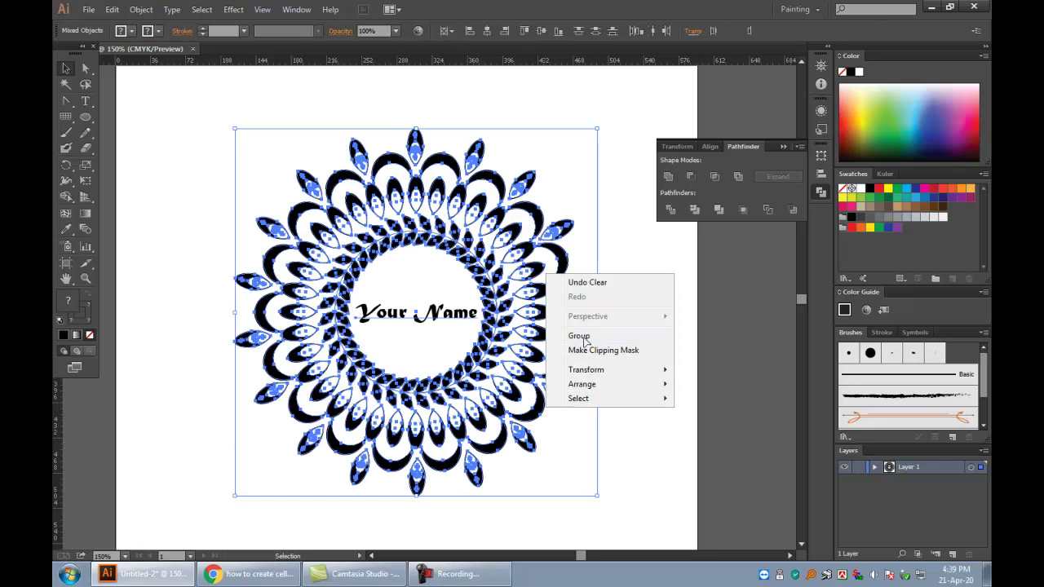
click(580, 337)
click(171, 197)
drag(443, 227, 378, 206)
click(627, 276)
- Try a red fill on the mandala group, then undo it
drag(550, 137, 240, 482)
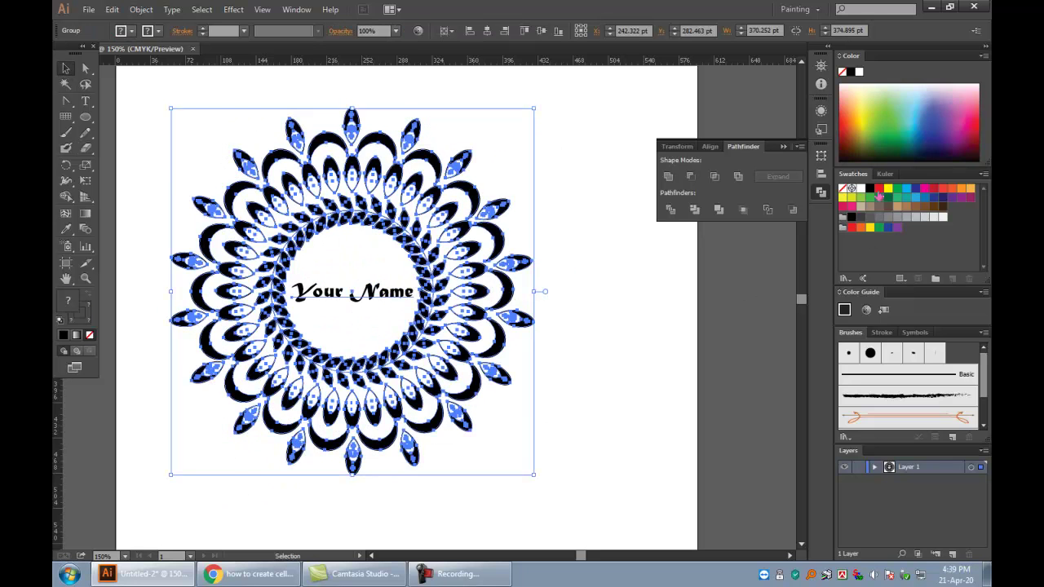
click(879, 195)
click(590, 389)
key(ctrl+z)
key(ctrl+z)
click(573, 168)
- Reselect the mandala and check the fill colour picker and gradient tool without changes
drag(553, 133, 231, 482)
double_click(74, 296)
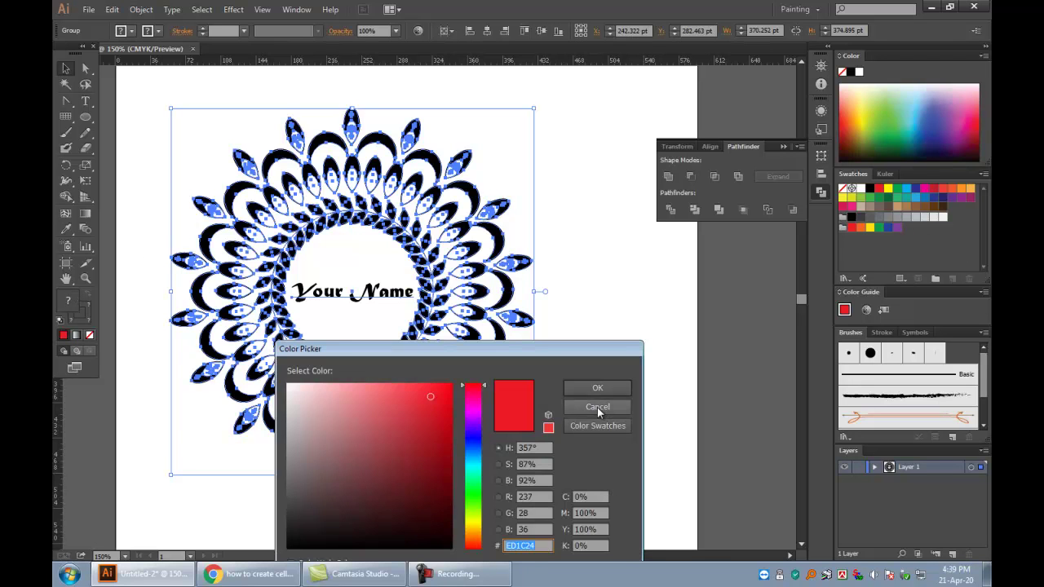
click(597, 408)
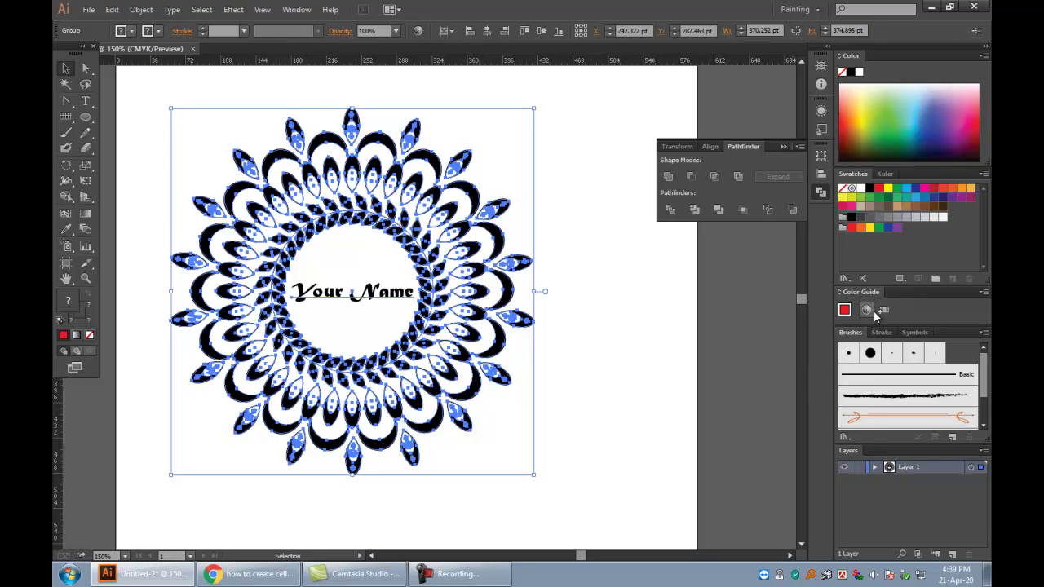
click(85, 213)
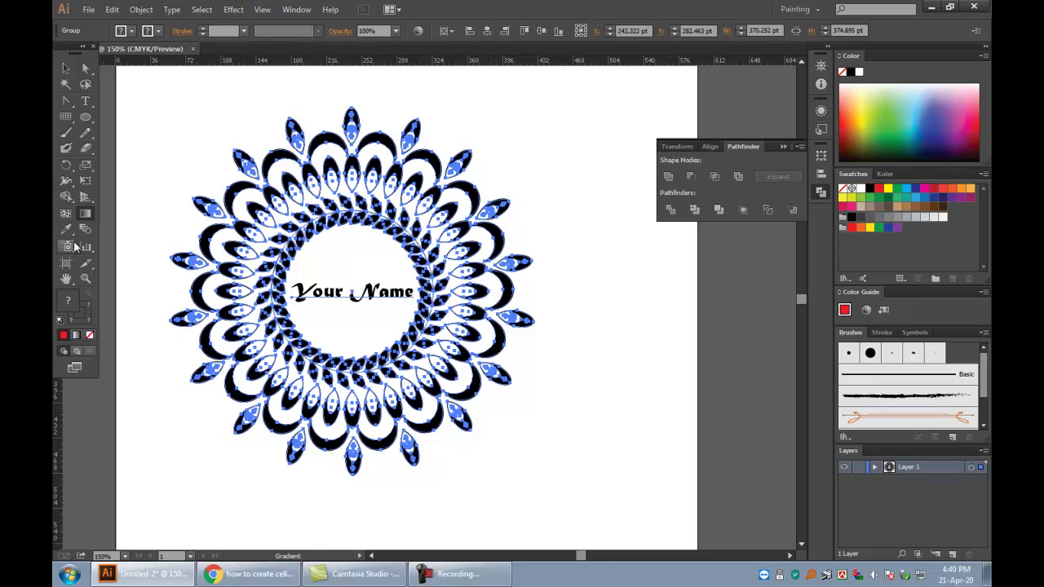
click(66, 69)
- Select the mandala artwork and open Object > Expand
mouse_move(196, 124)
mouse_down()
mouse_move(551, 477)
mouse_move(539, 452)
mouse_up()
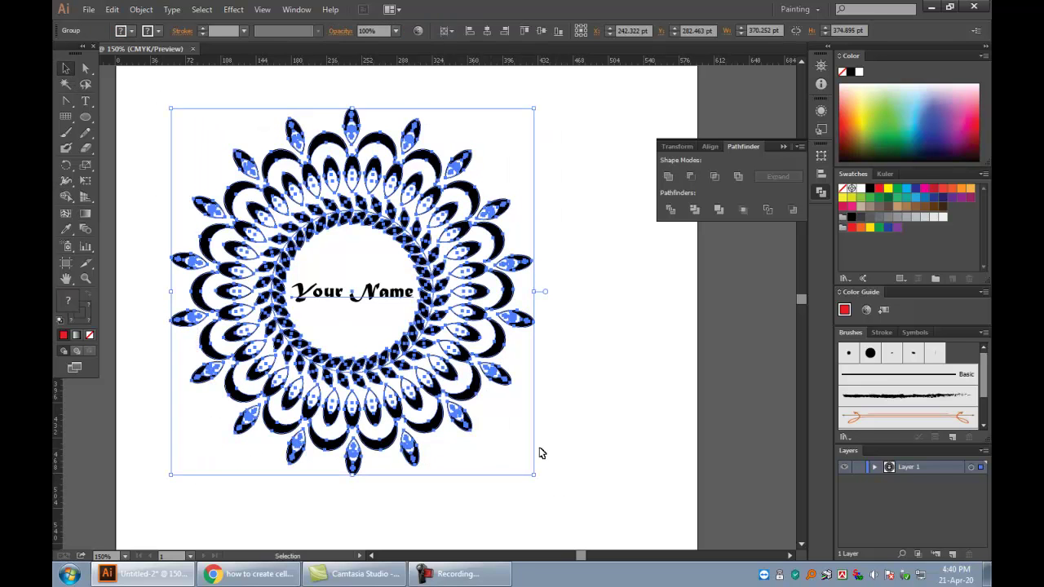
click(140, 9)
click(162, 150)
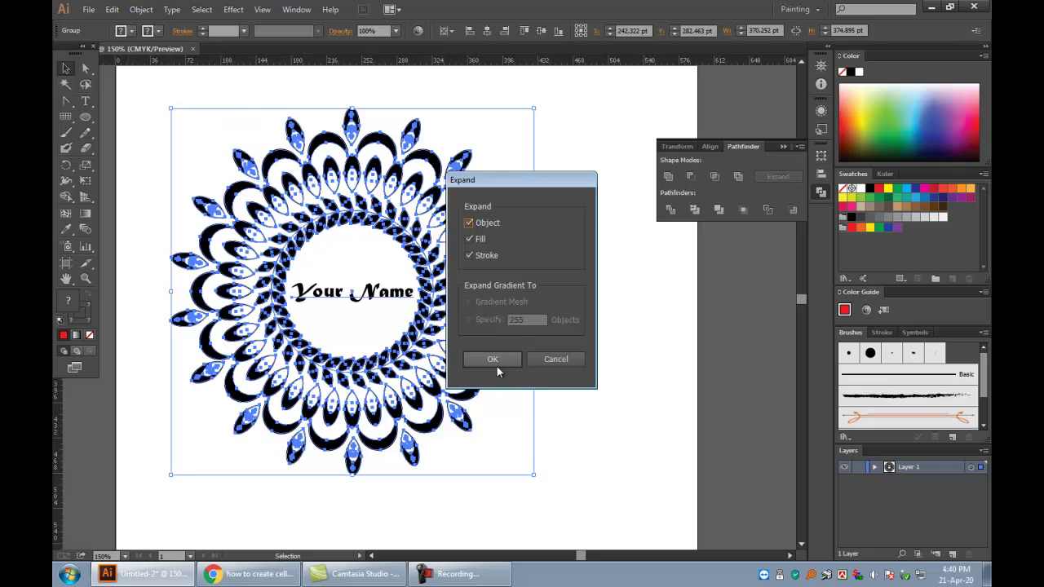
- Expand the mandala into shapes and give them all a gradient fill
click(495, 359)
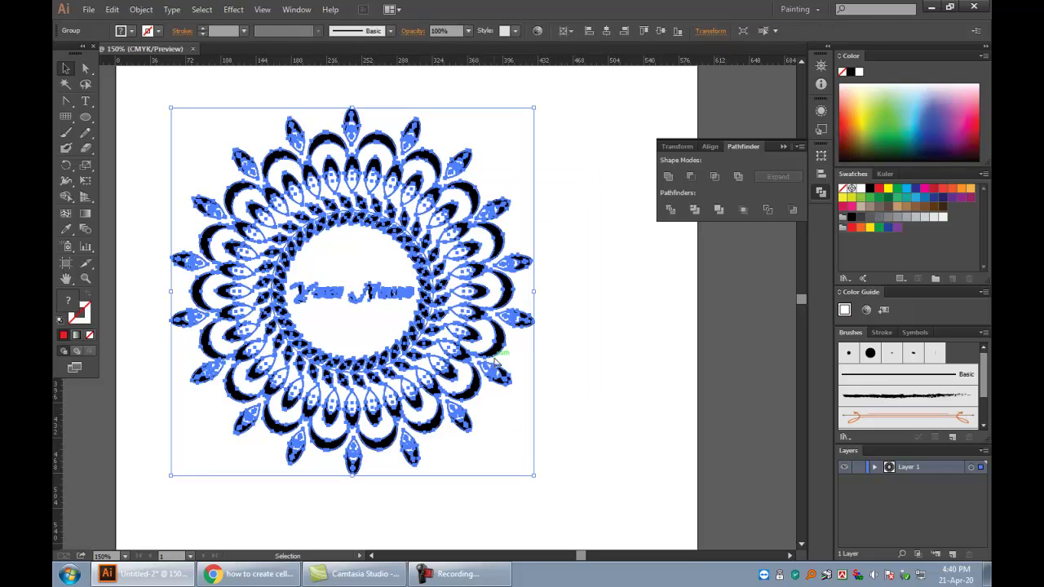
click(577, 358)
drag(139, 123, 543, 476)
right_click(451, 310)
click(596, 296)
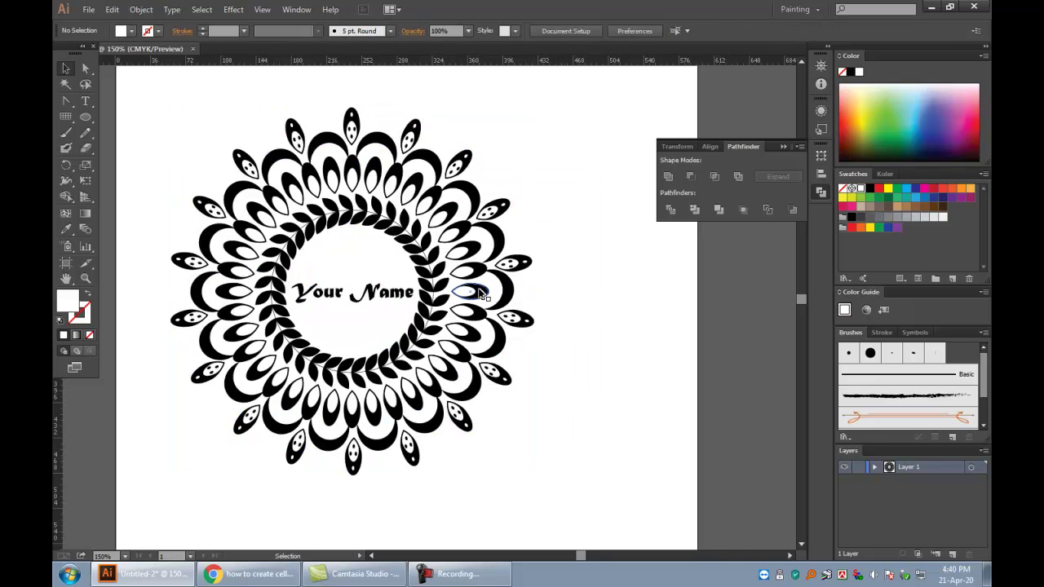
drag(165, 127, 529, 500)
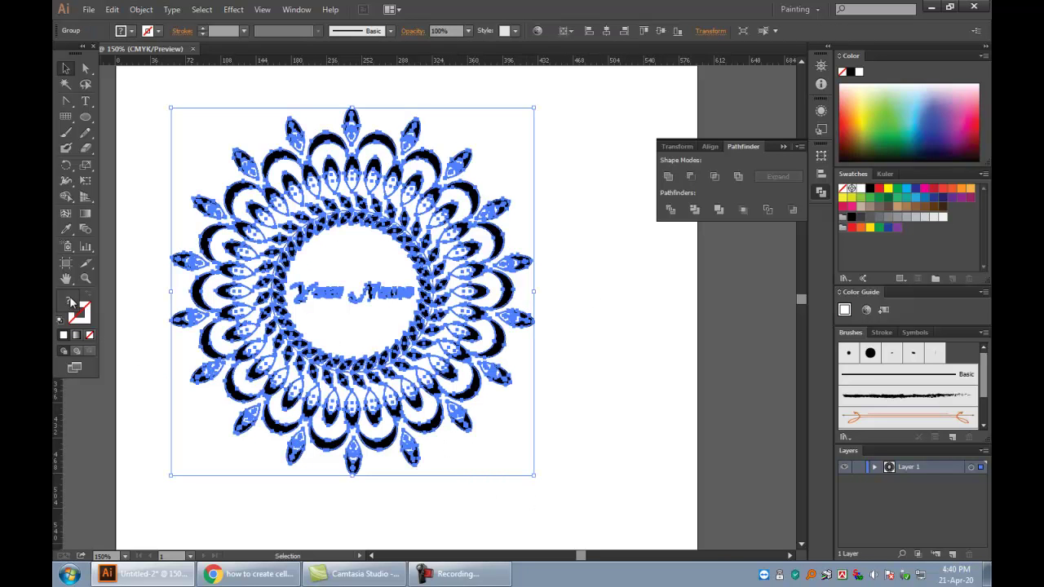
click(76, 335)
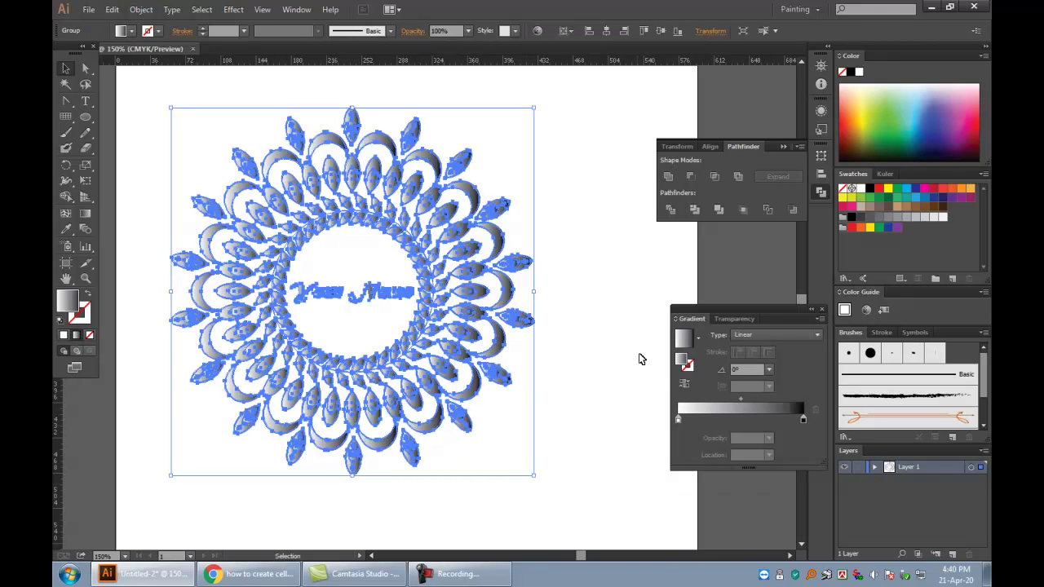
click(600, 339)
- Set the mandala's gradient type to Radial
drag(560, 145, 142, 509)
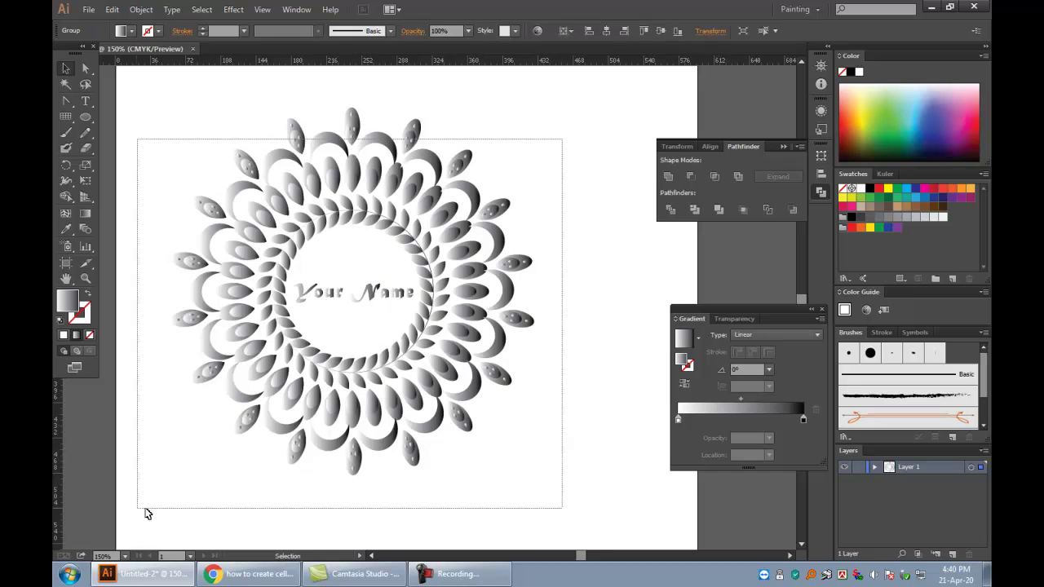
click(699, 337)
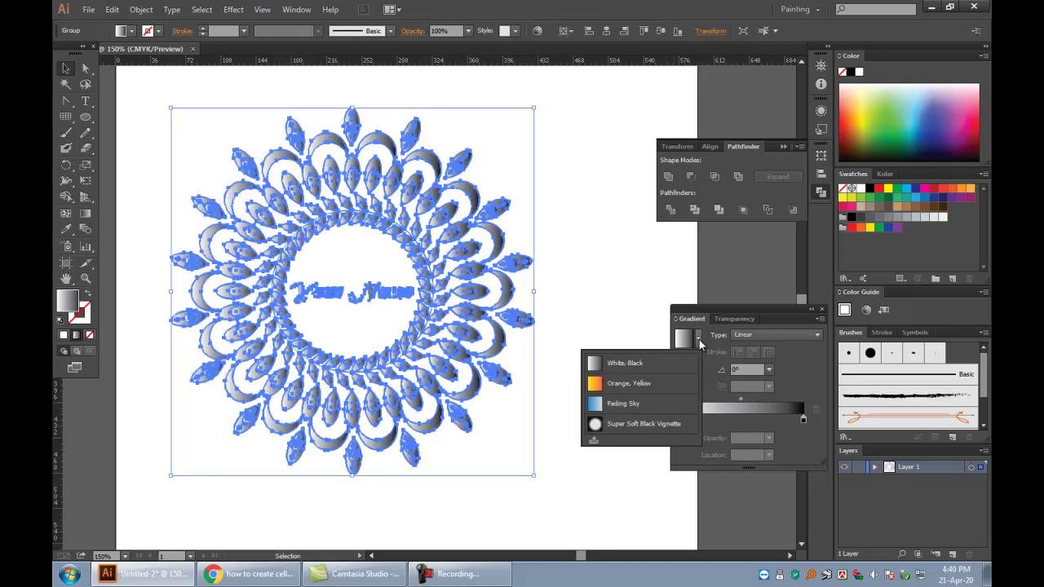
click(691, 359)
click(817, 335)
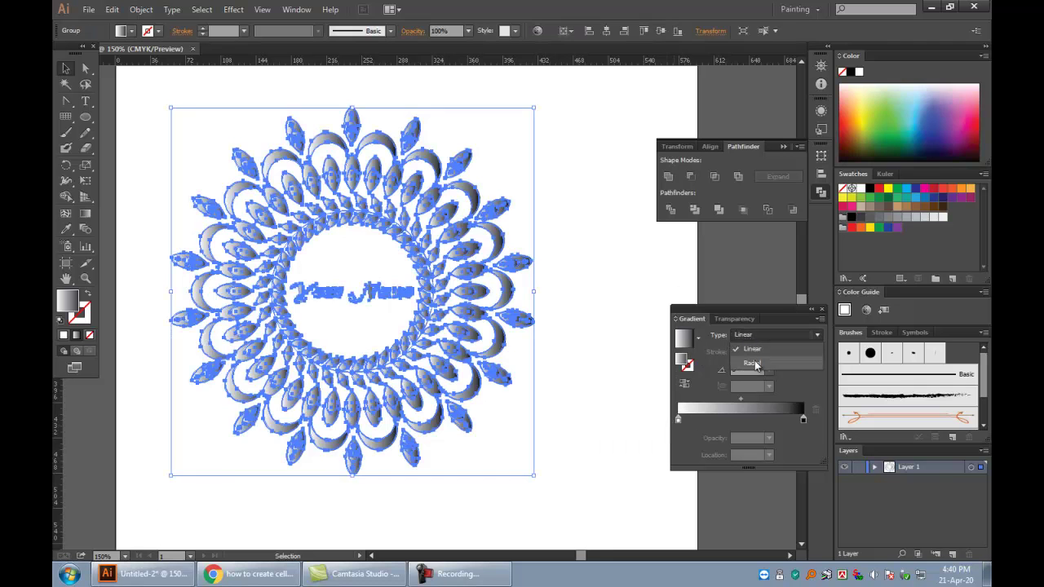
click(766, 359)
click(537, 406)
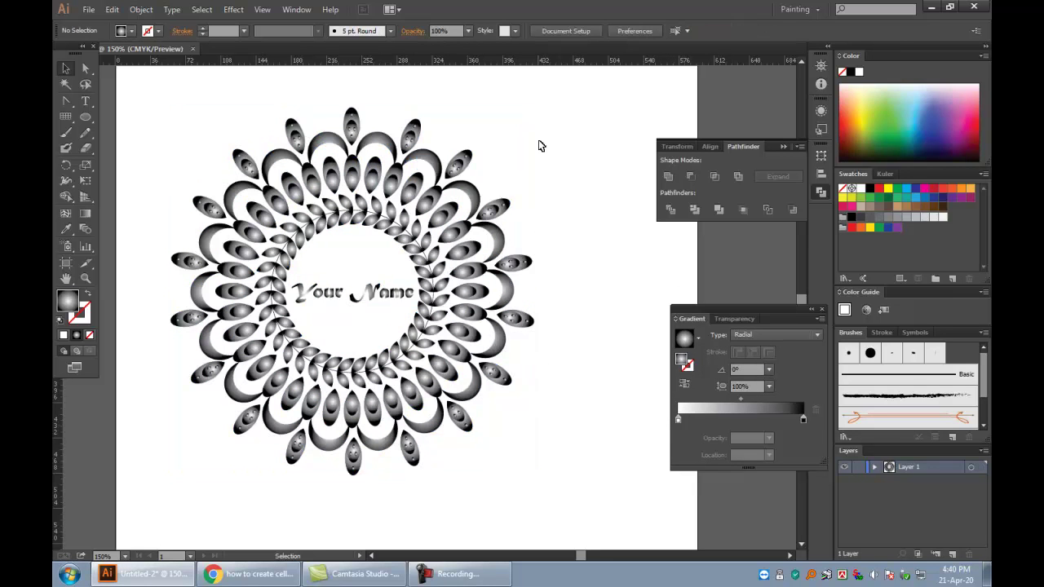
- Lower the mandala gradient's stop opacities: dark stop to 40%, left stop to 50%
drag(575, 124, 200, 495)
click(570, 461)
drag(559, 483, 140, 112)
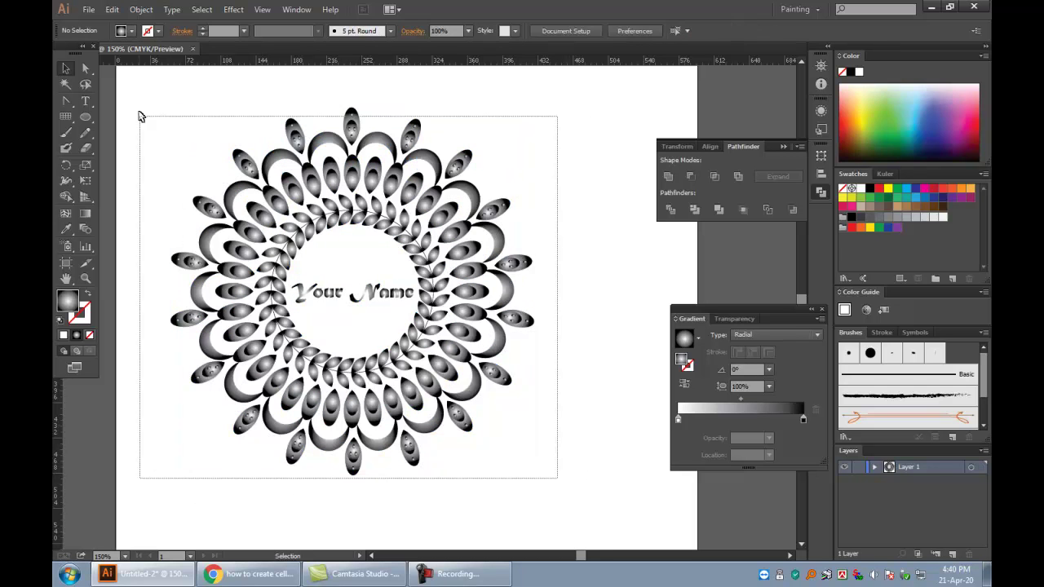
click(804, 419)
click(768, 438)
click(784, 336)
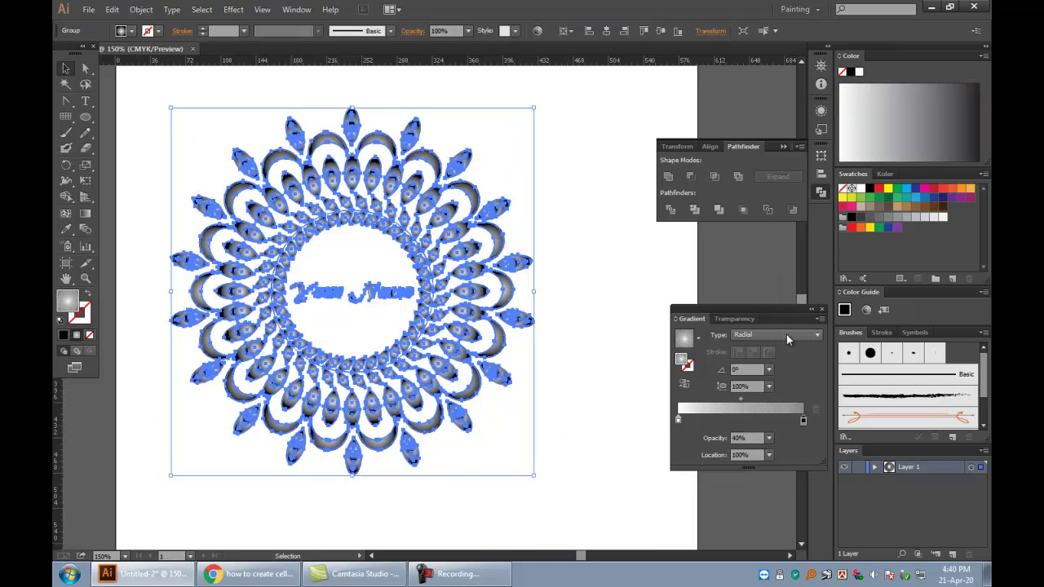
click(591, 367)
drag(543, 153, 198, 478)
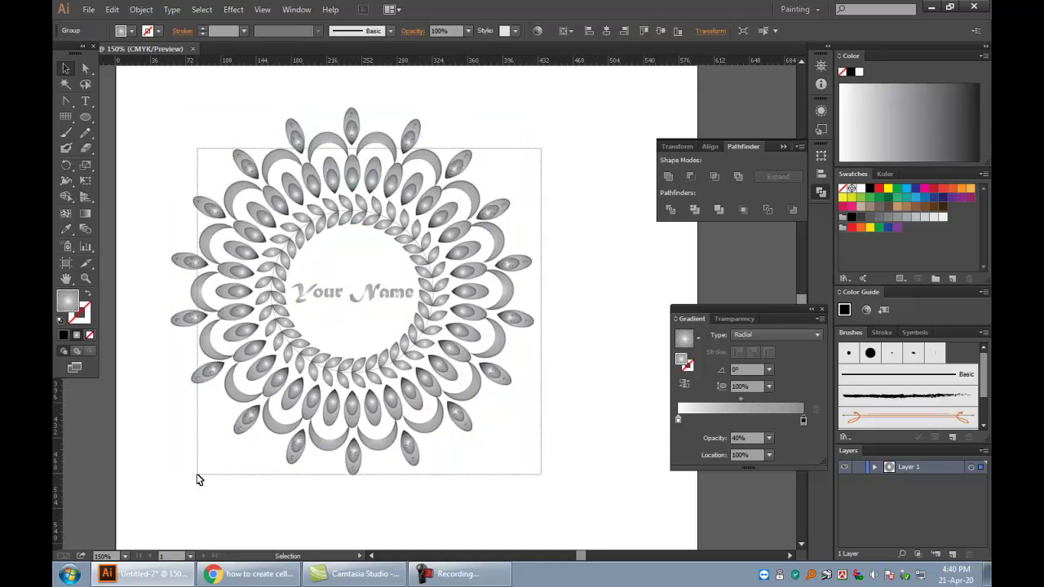
click(677, 419)
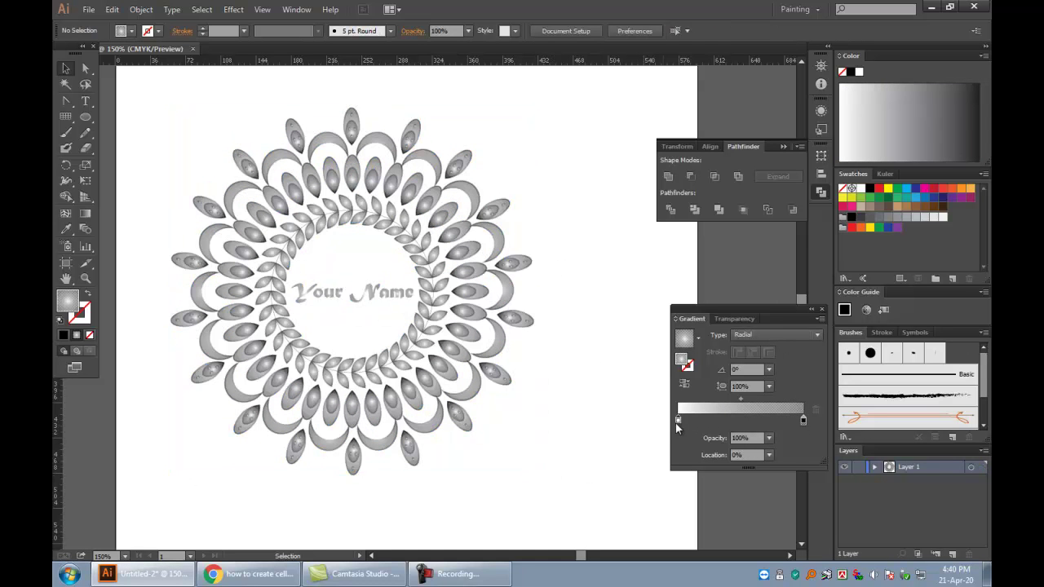
click(768, 438)
click(783, 355)
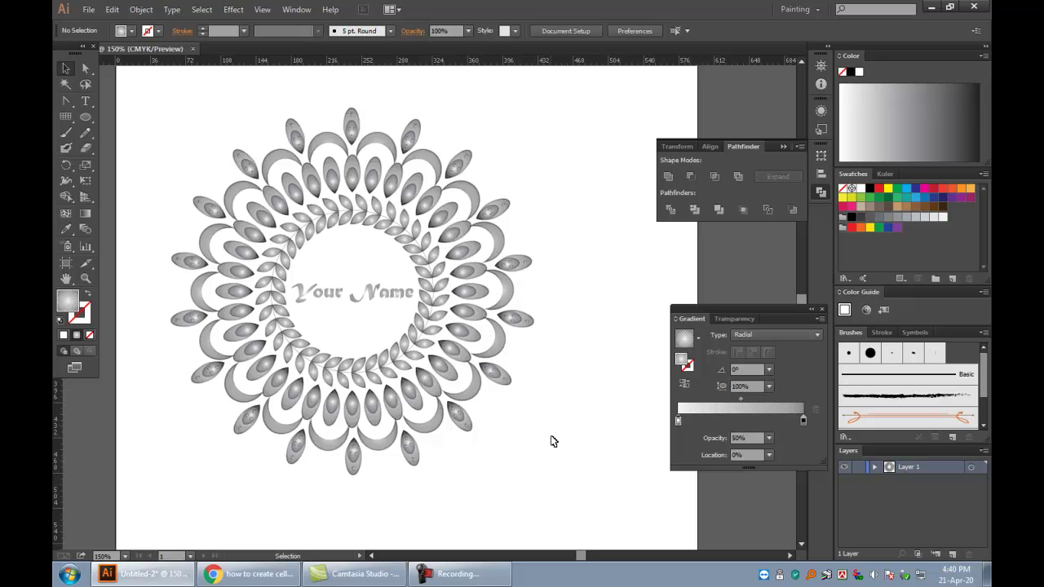
- Shift the whole mandala slightly up and to the right
drag(570, 147, 342, 477)
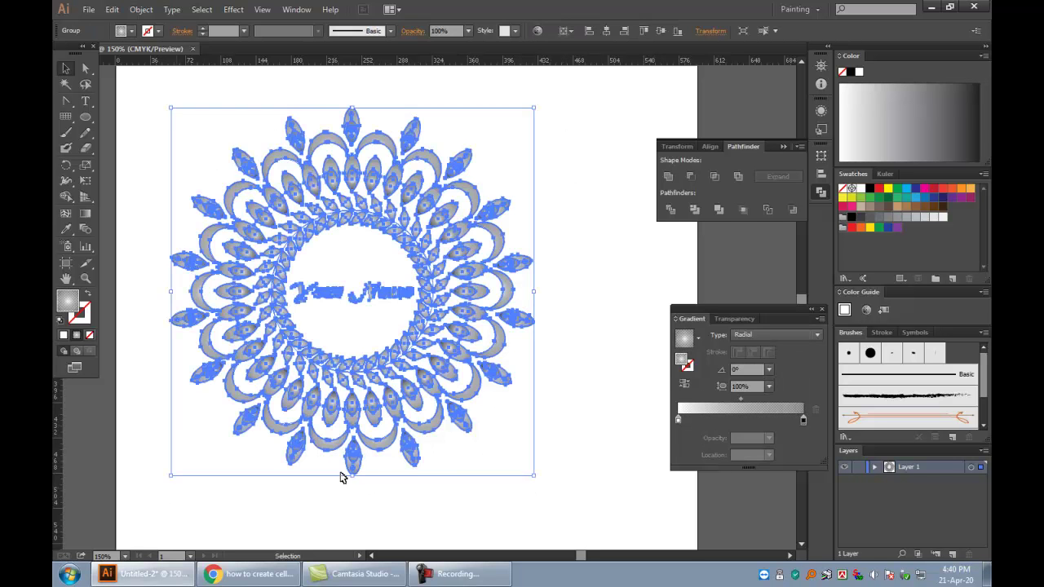
click(596, 454)
drag(414, 369, 428, 357)
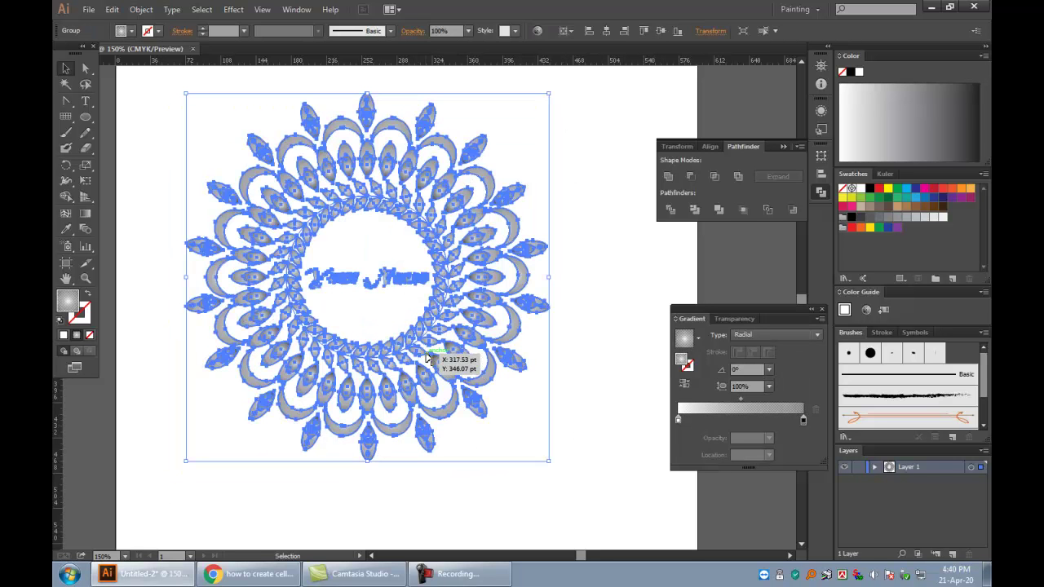
click(611, 339)
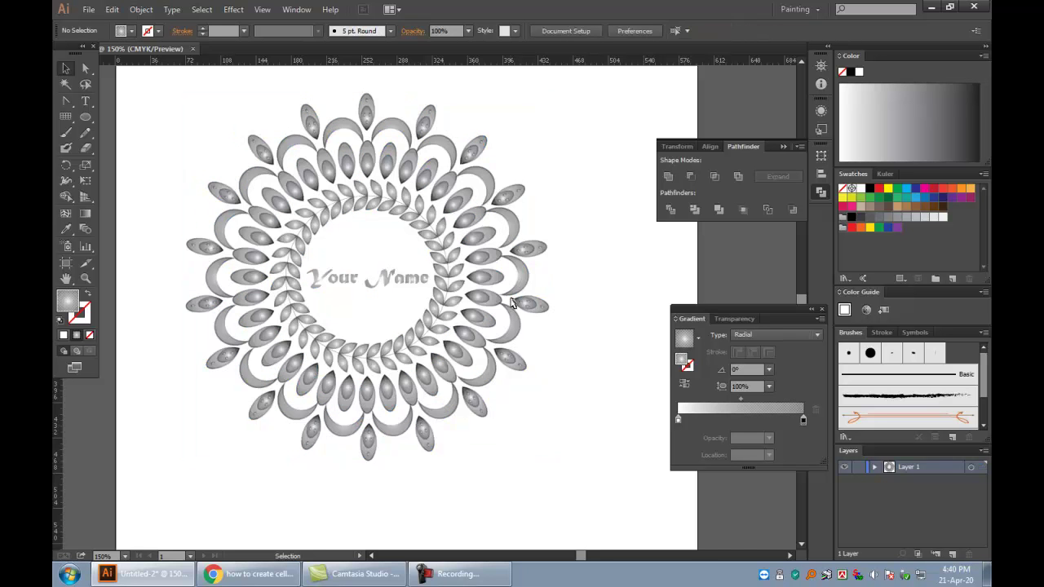
drag(530, 132, 226, 469)
drag(483, 335, 491, 336)
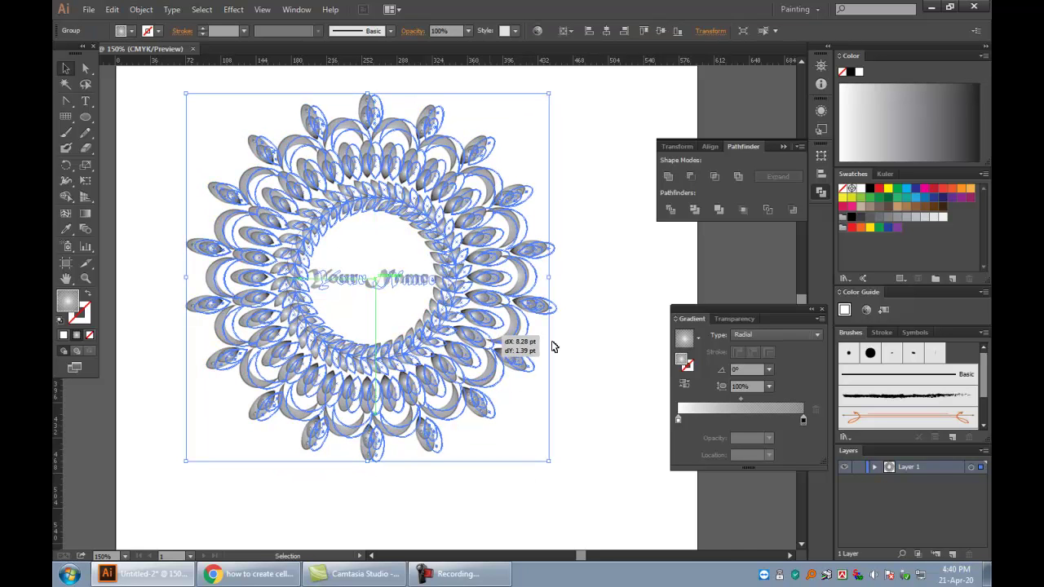
click(575, 346)
drag(571, 152, 243, 449)
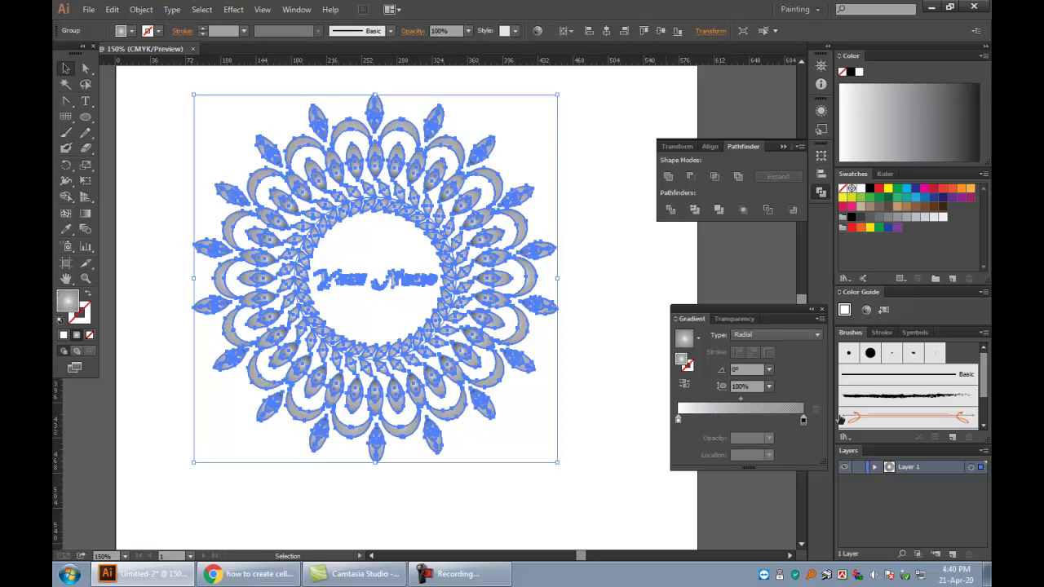
- Set the gradient's right stop opacity to 50%
double_click(802, 420)
click(769, 441)
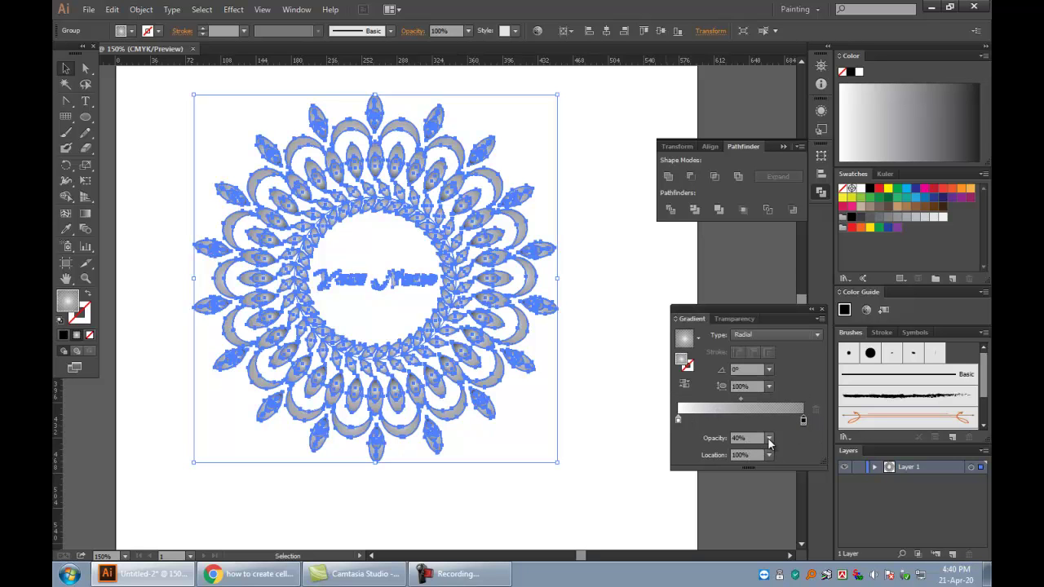
click(803, 351)
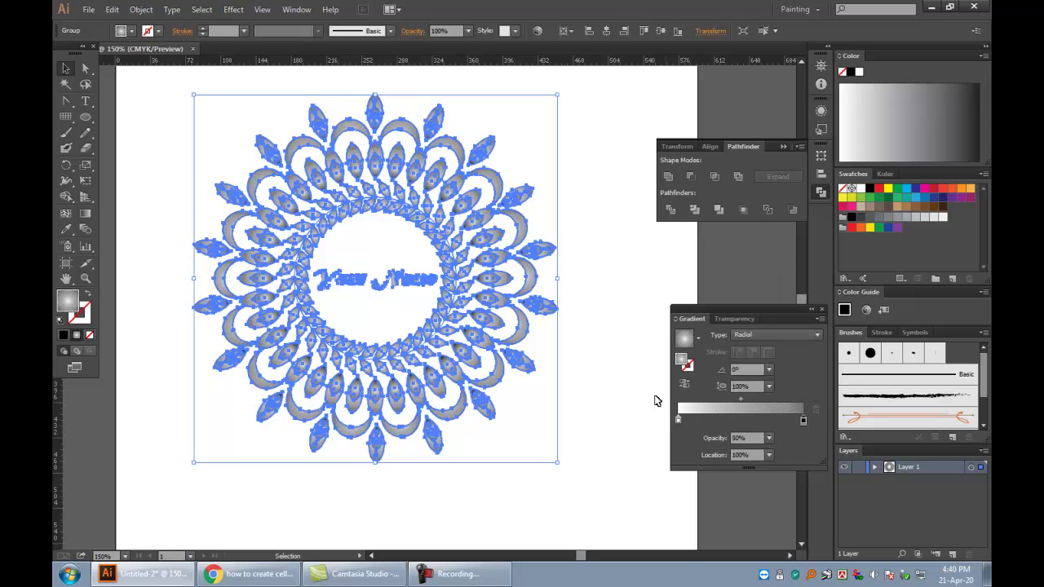
click(608, 384)
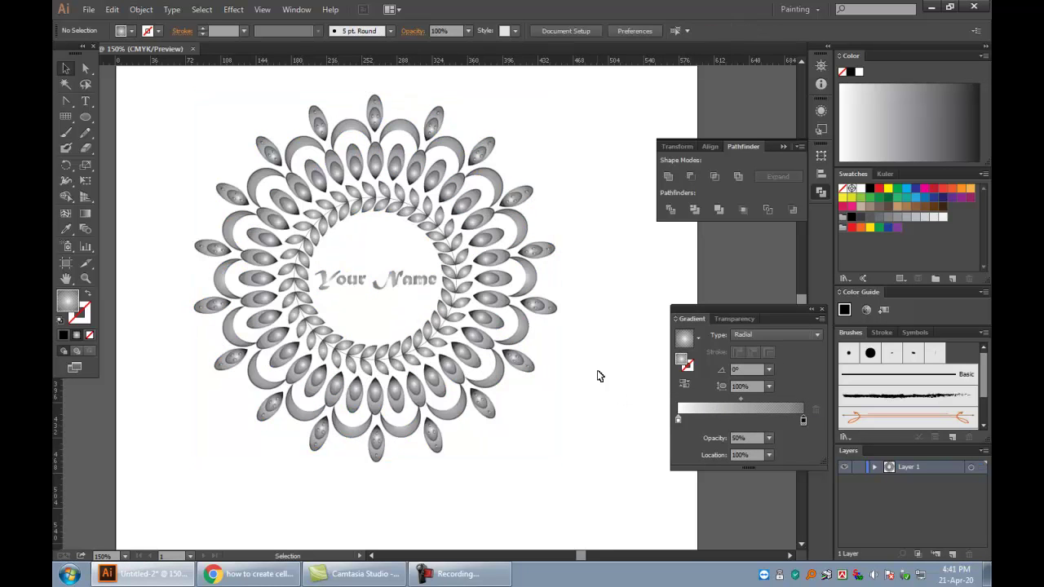
- Turn the gradient's right stop a soft purple so the mandala tints lavender
double_click(804, 421)
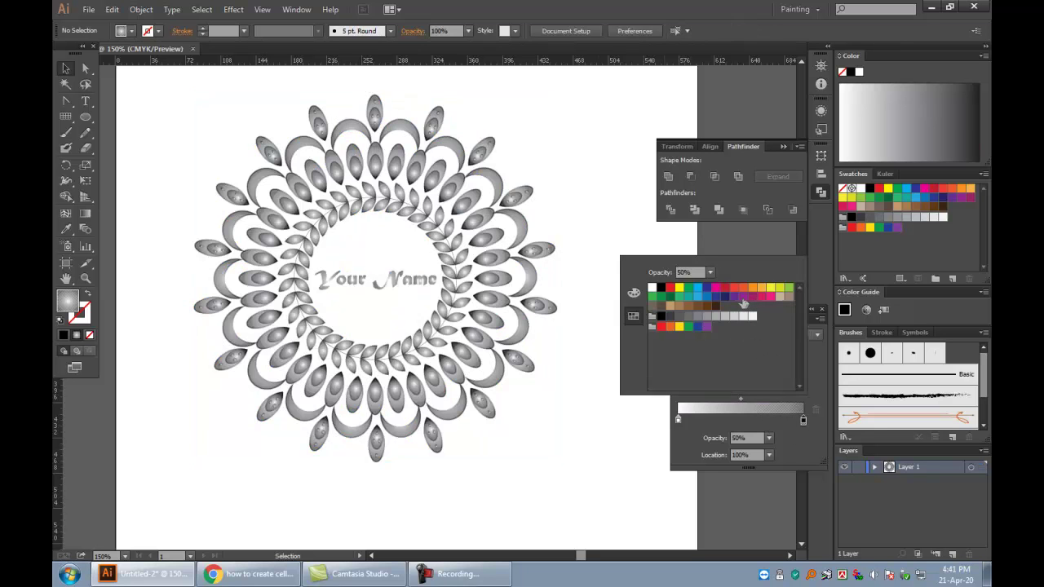
click(743, 297)
click(719, 436)
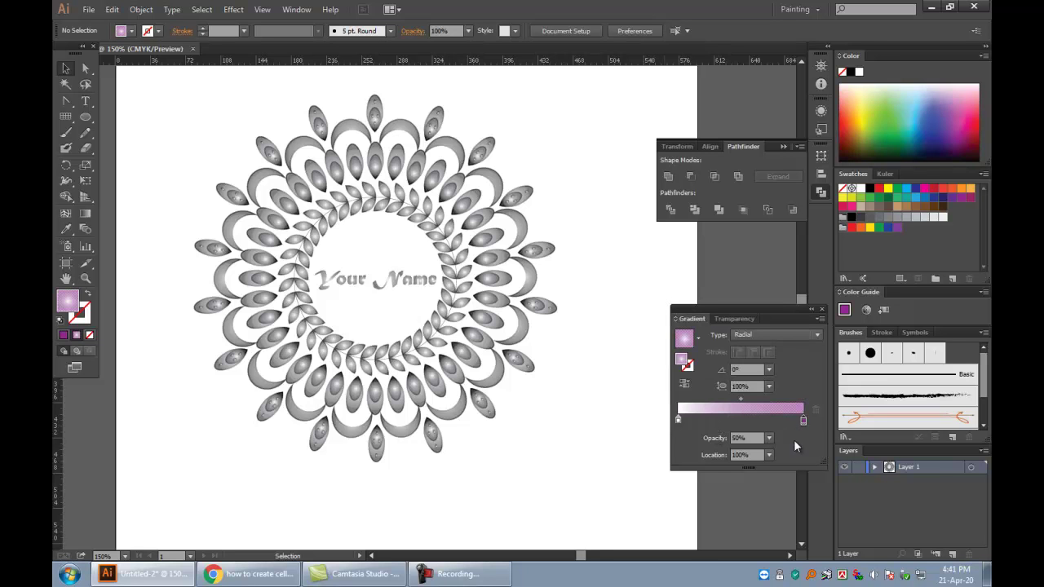
click(538, 365)
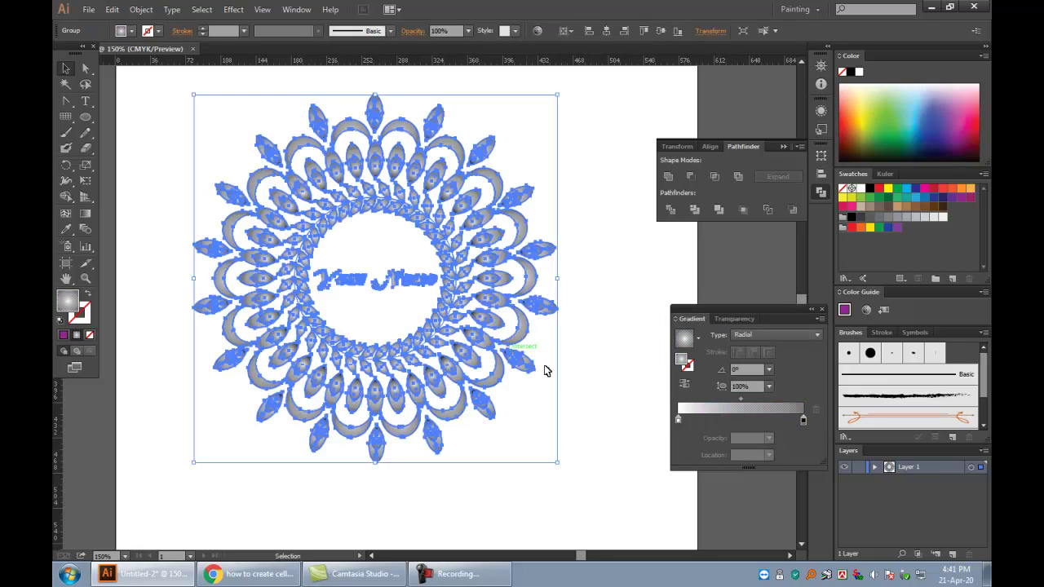
click(804, 421)
double_click(803, 421)
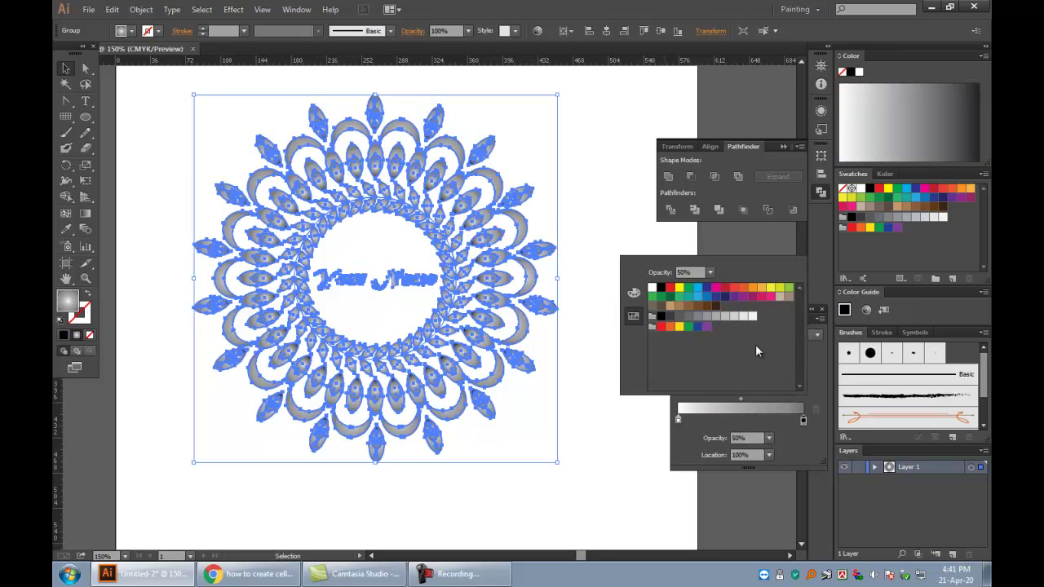
click(708, 329)
click(576, 389)
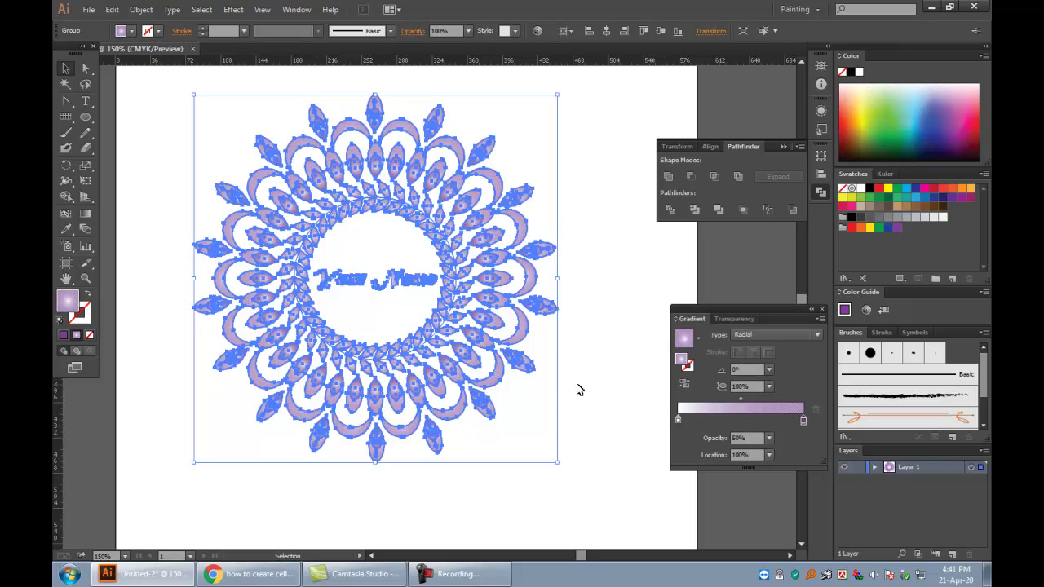
click(577, 390)
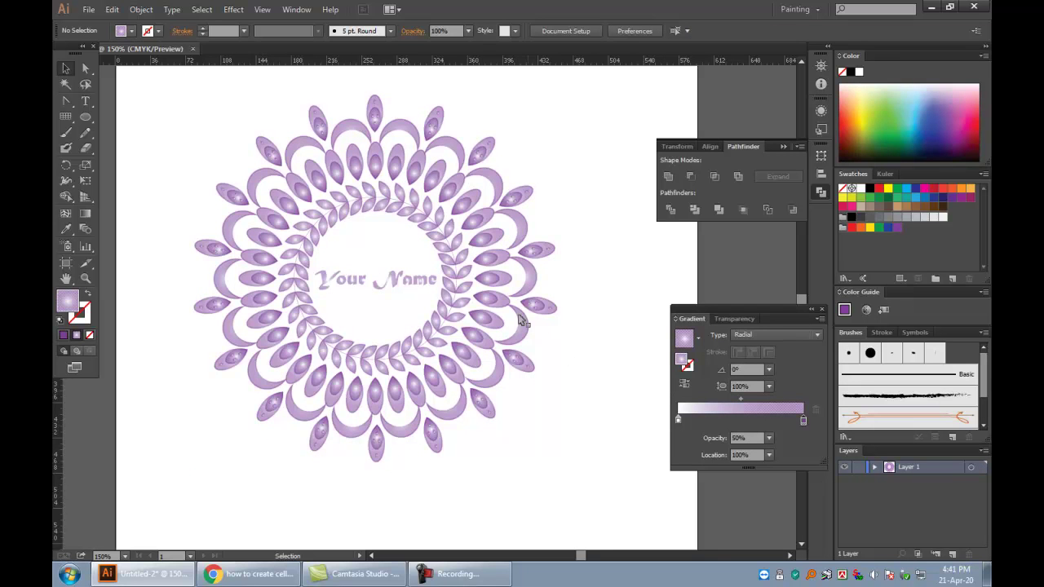
click(678, 421)
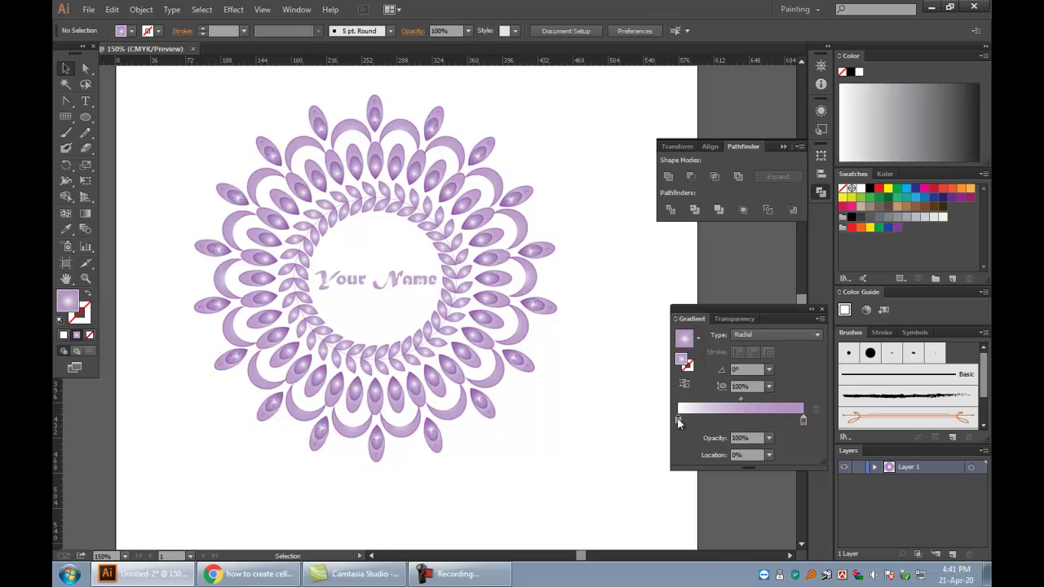
- Make the gradient's left (centre) stop magenta after trying yellow and green
double_click(678, 421)
click(679, 327)
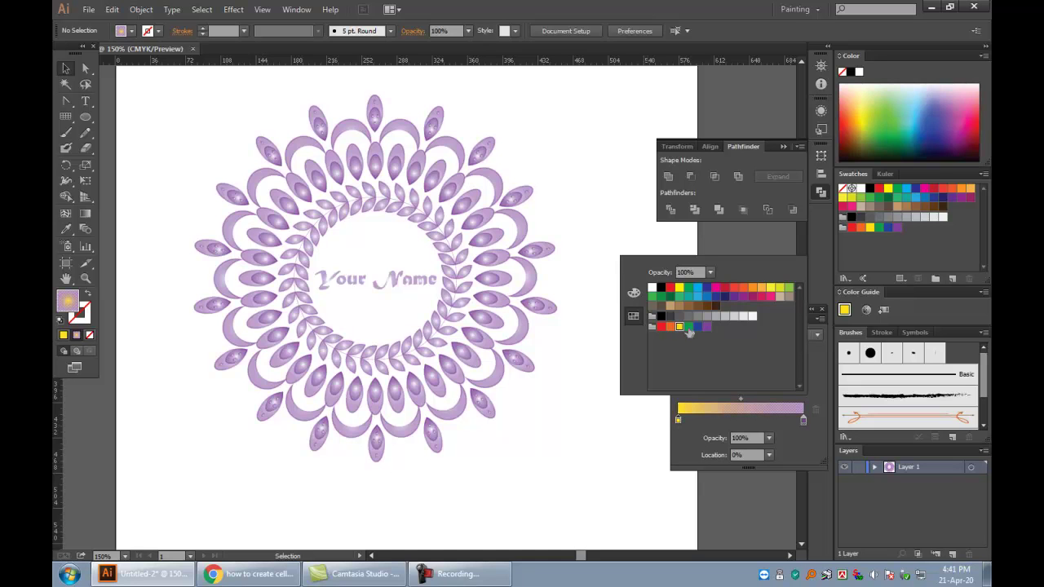
click(688, 328)
key(ctrl+a)
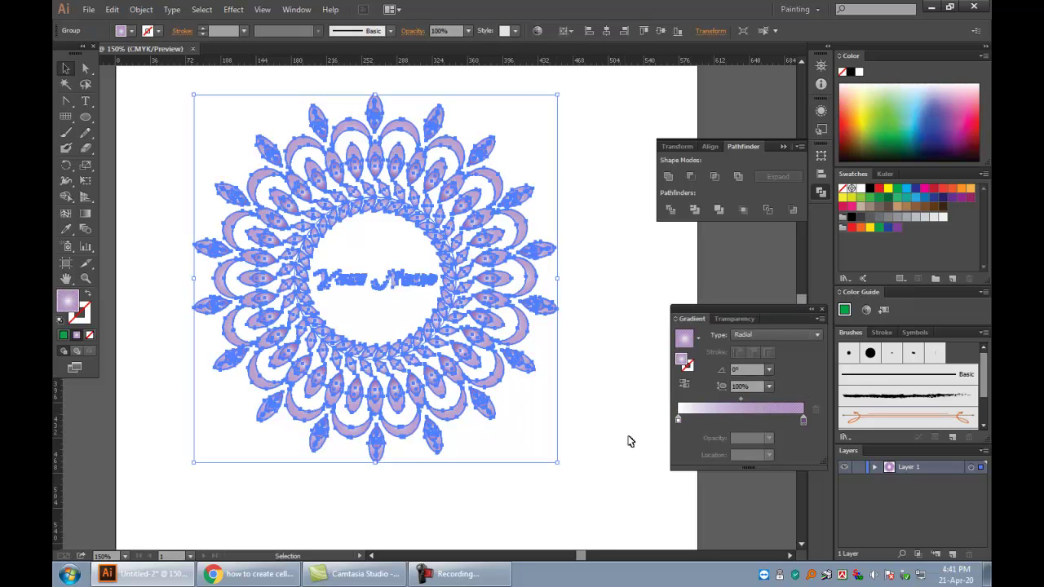
double_click(678, 420)
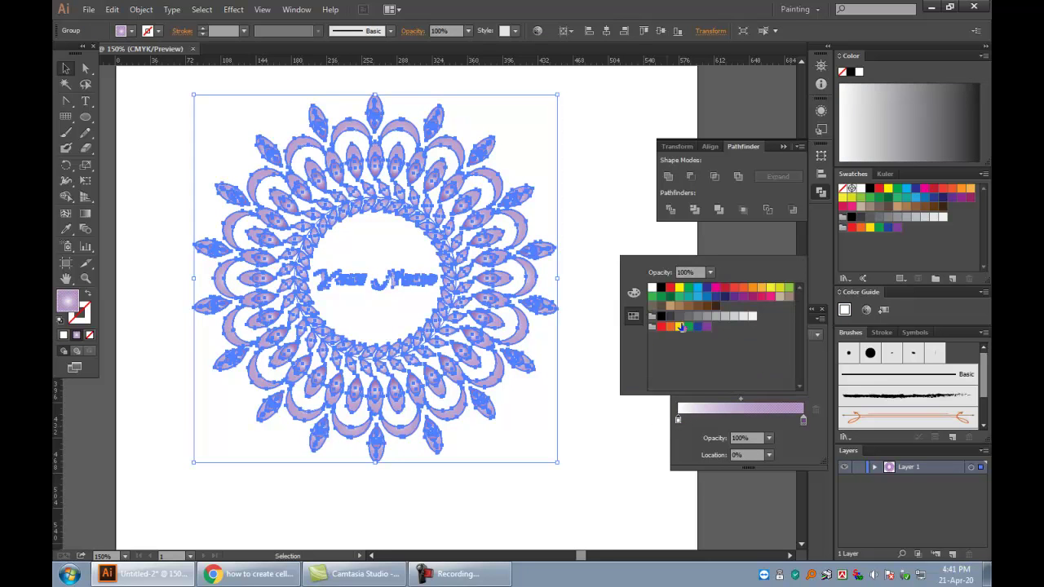
click(680, 327)
click(690, 327)
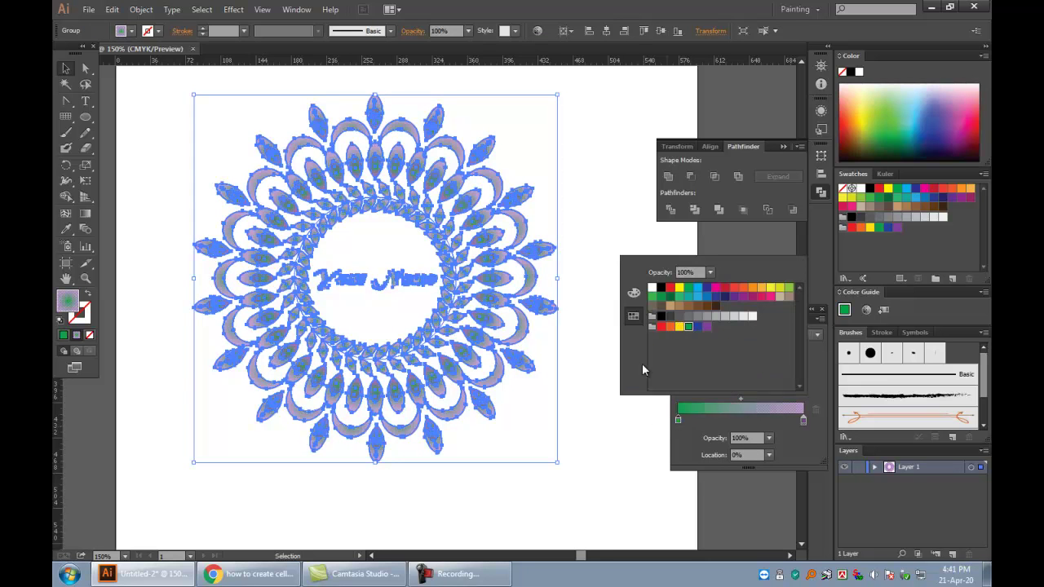
click(584, 400)
key(ctrl+a)
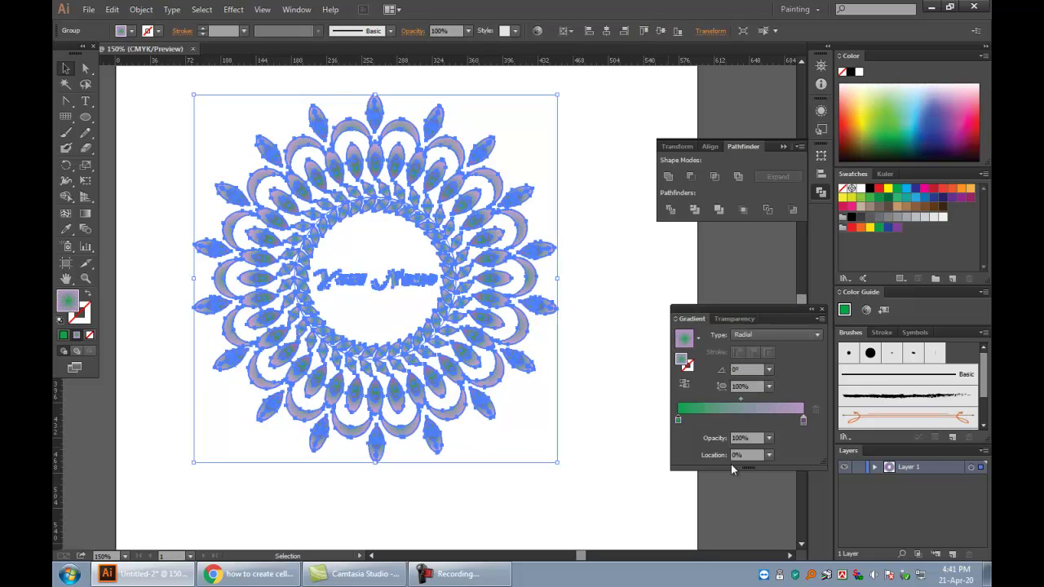
double_click(678, 419)
click(716, 289)
click(567, 427)
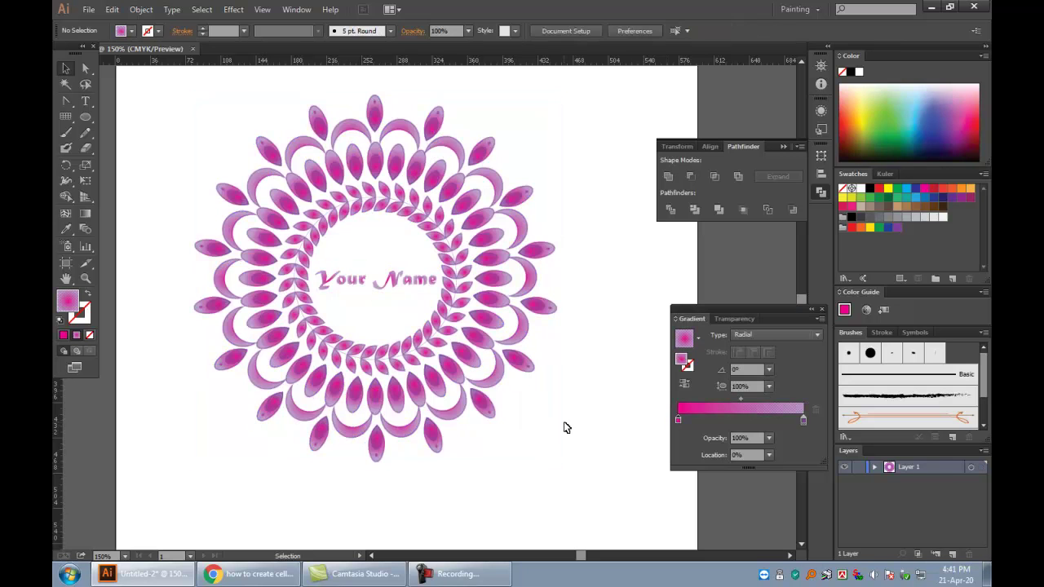
- Make the gradient's right (outer) stop purple-blue after trying yellow and light green
key(ctrl+a)
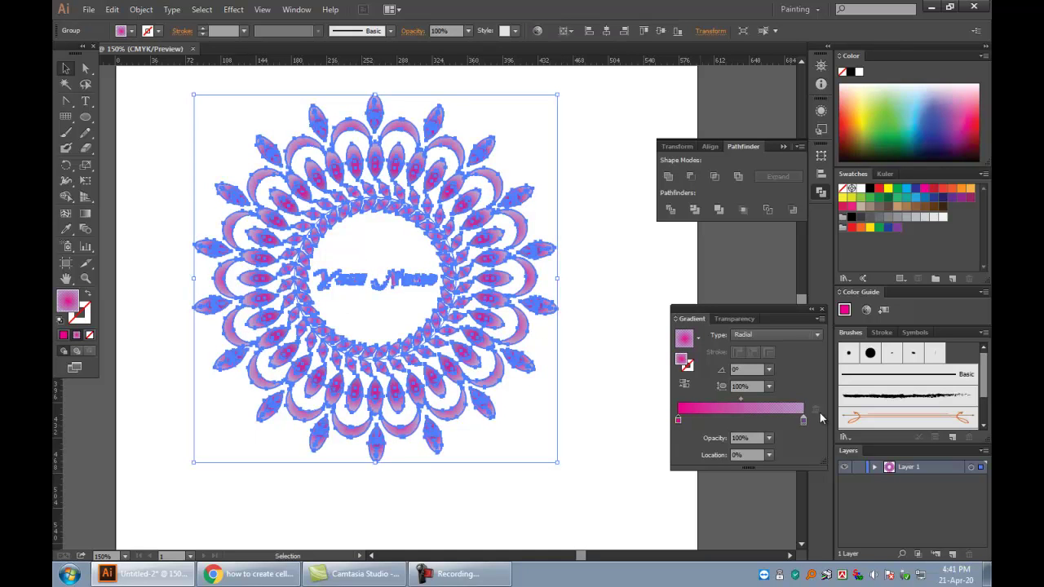
double_click(803, 421)
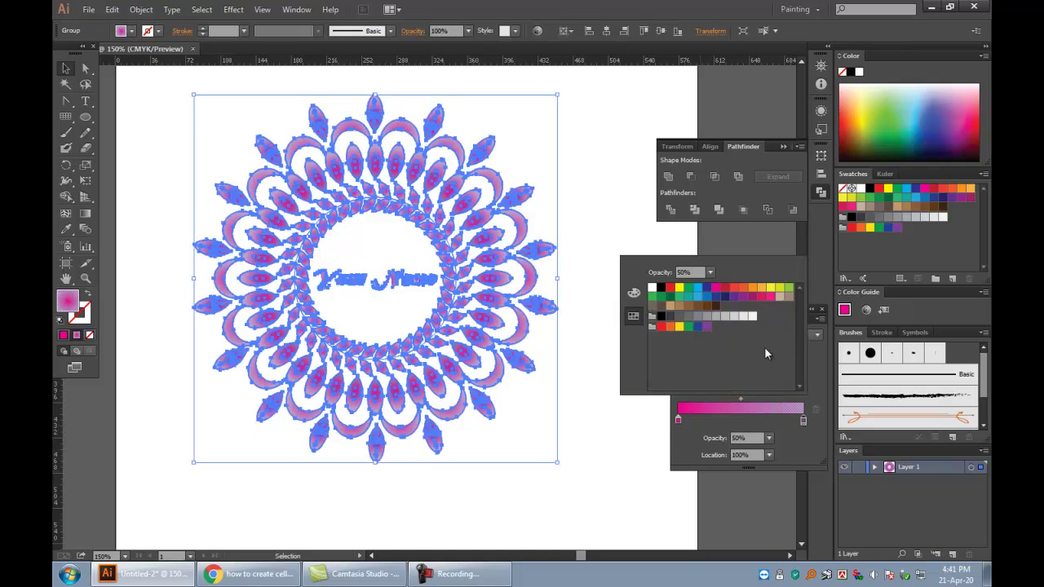
click(770, 289)
click(580, 398)
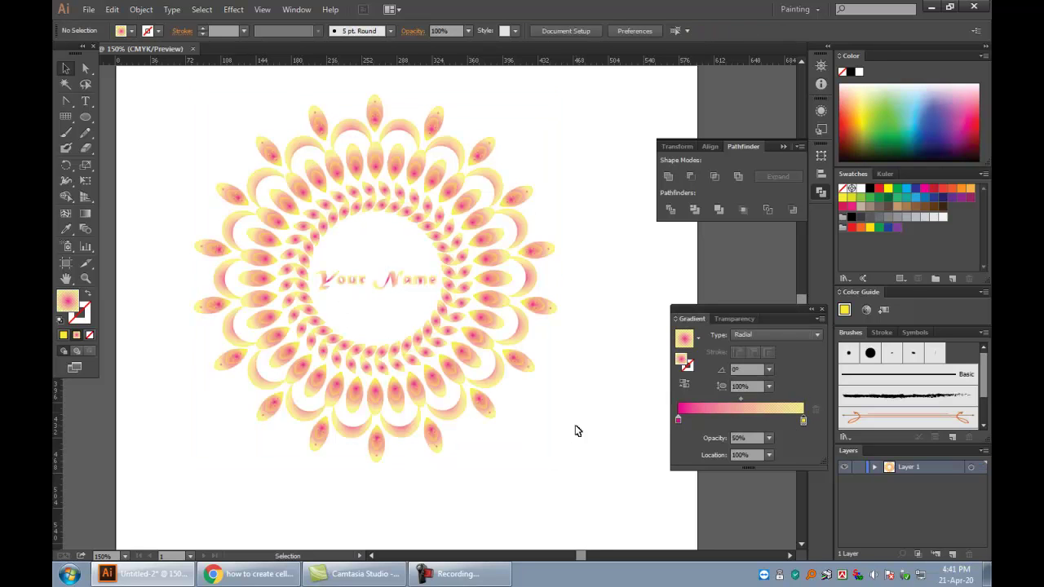
key(ctrl+a)
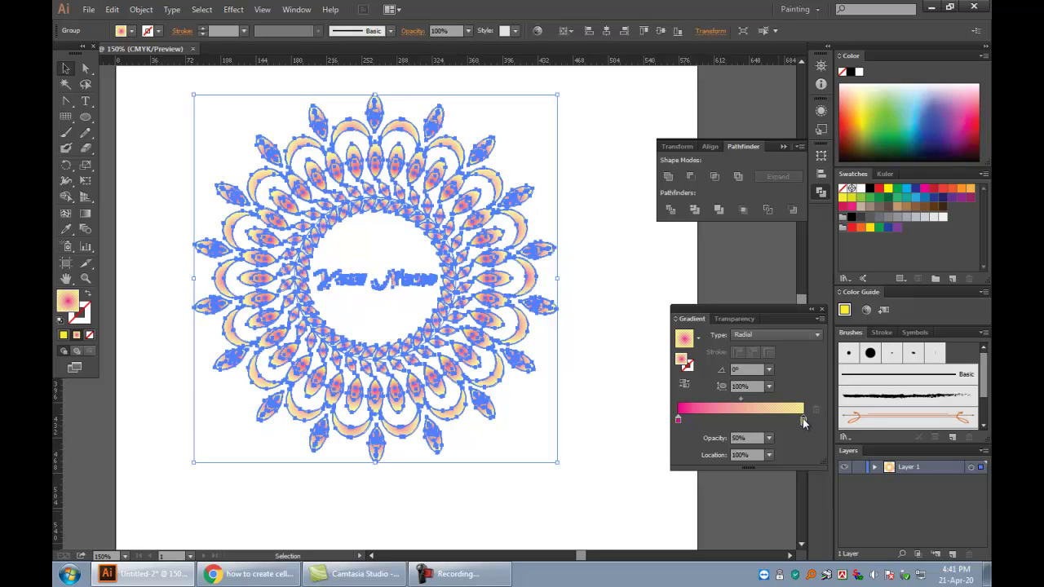
double_click(804, 421)
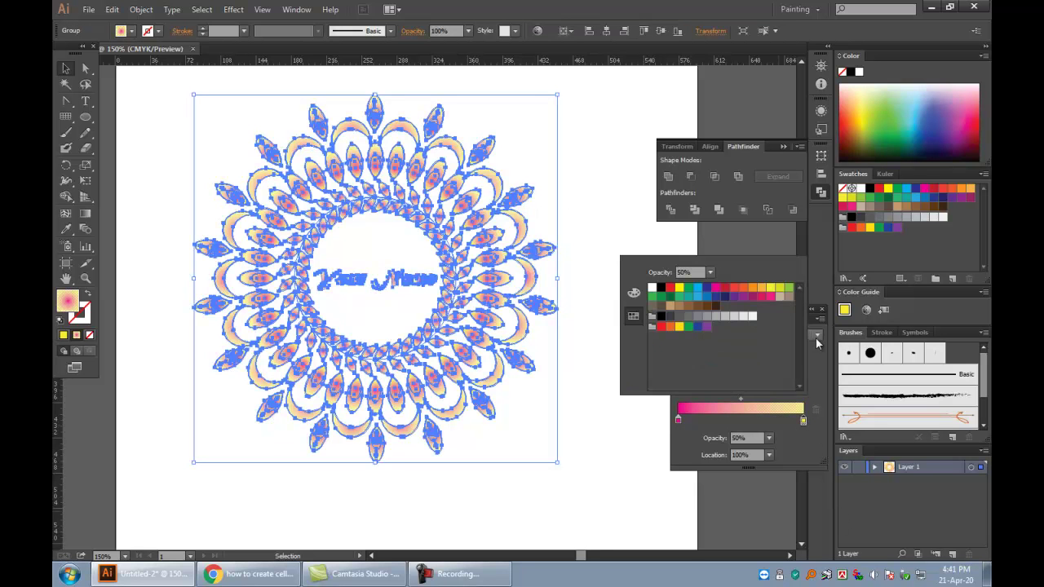
click(788, 290)
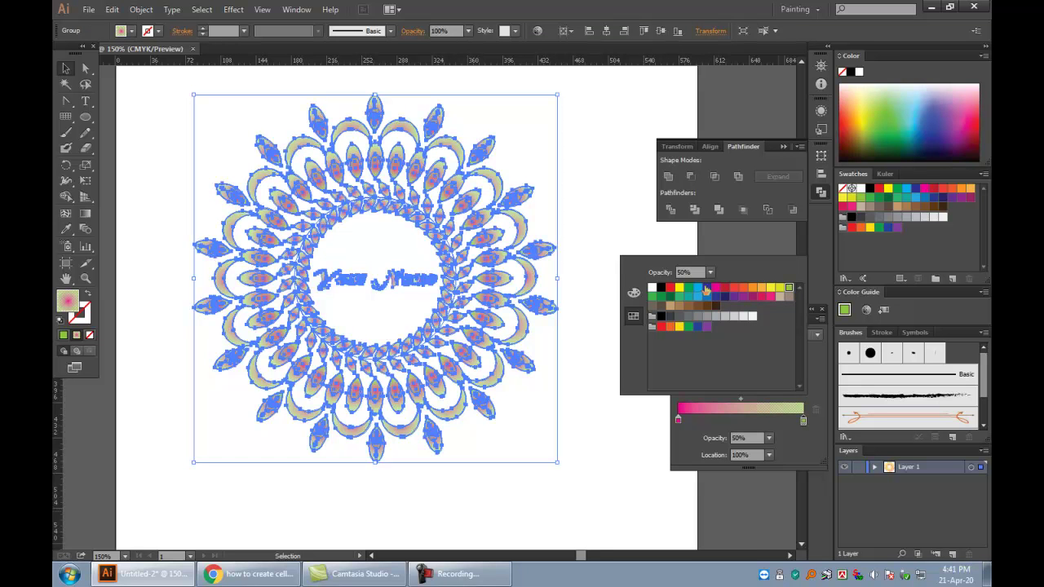
click(706, 290)
click(603, 479)
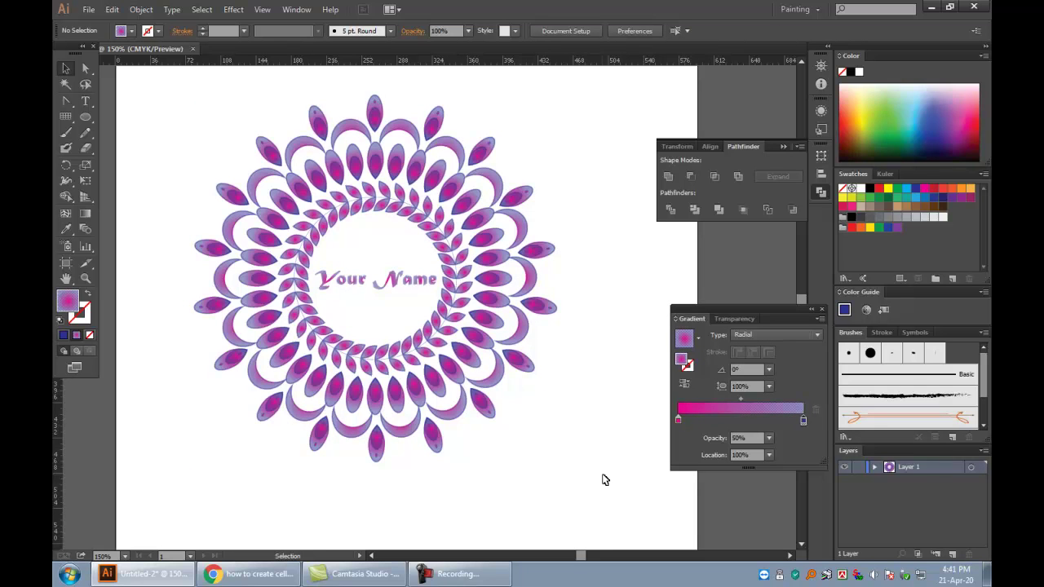
- Nudge the mandala slightly left and down, then rotate it about 30° so 'Your Name' tilts
drag(476, 351, 459, 360)
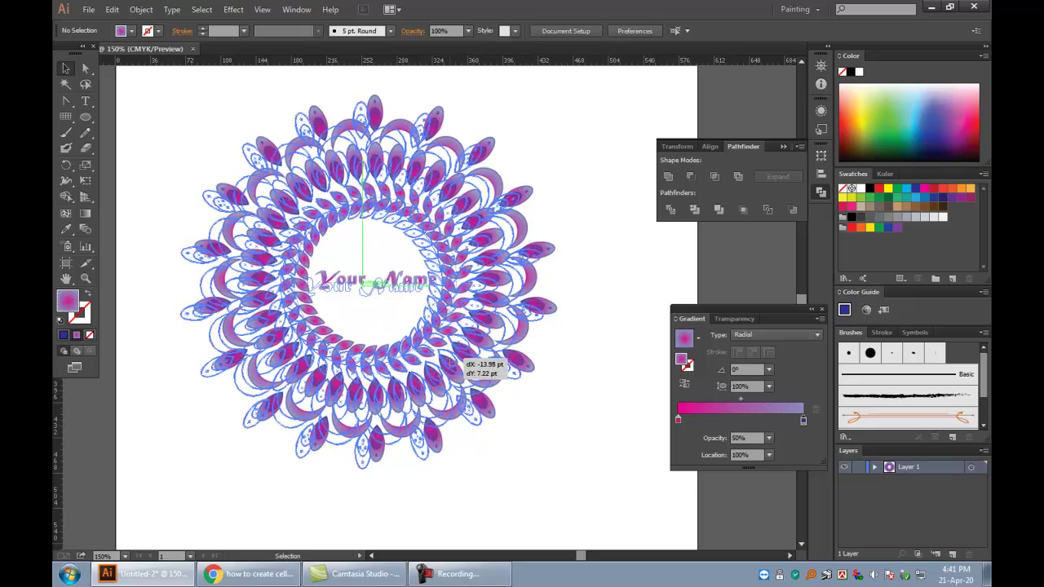
click(548, 427)
key(ctrl+a)
drag(546, 477, 620, 372)
click(568, 452)
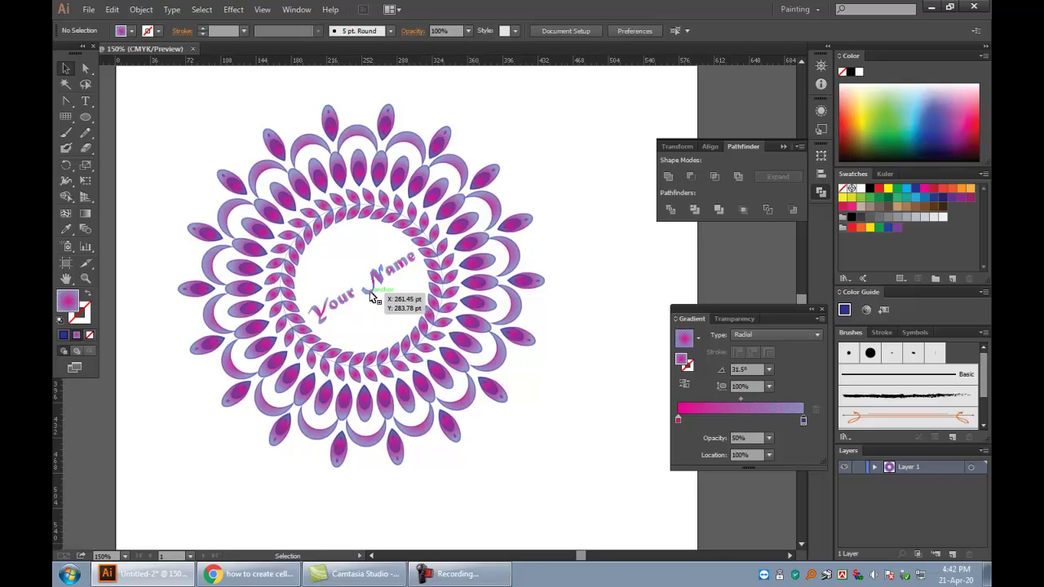
- Start a text line at the artboard's top-left in Microsoft Sans Serif, 21 pt
click(85, 100)
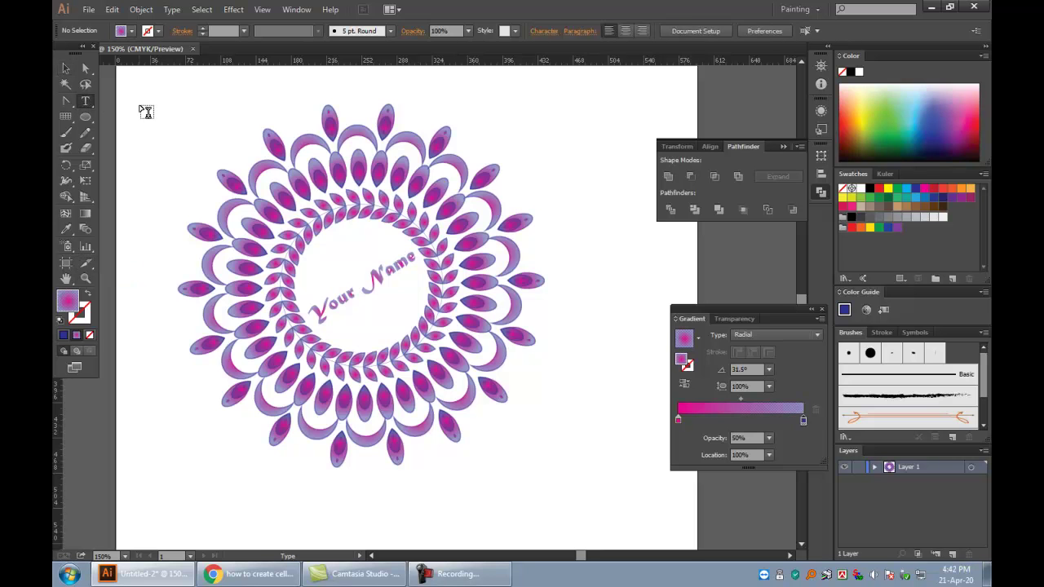
click(481, 161)
text(m)
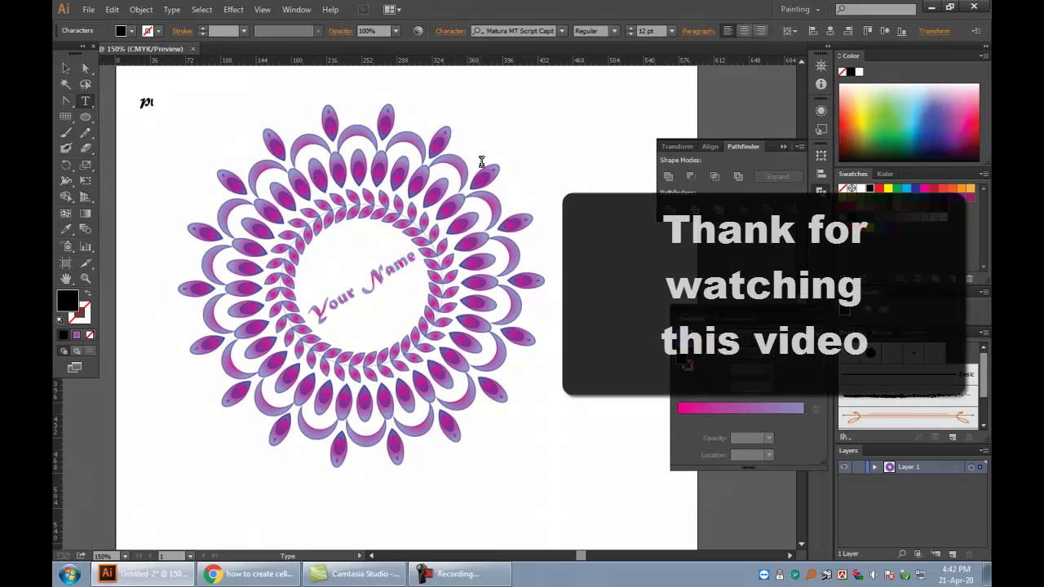
key(ctrl+a)
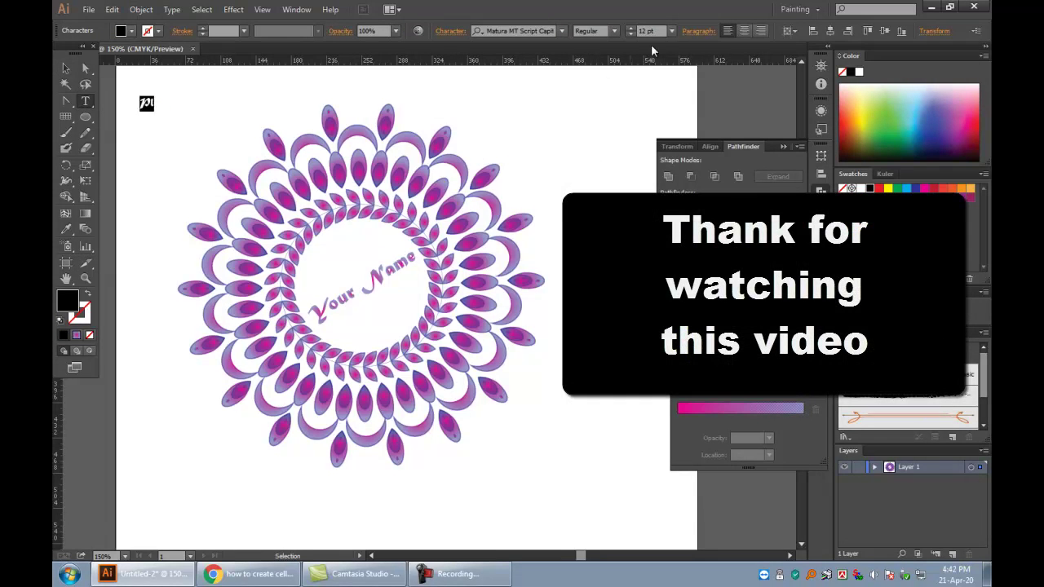
click(561, 31)
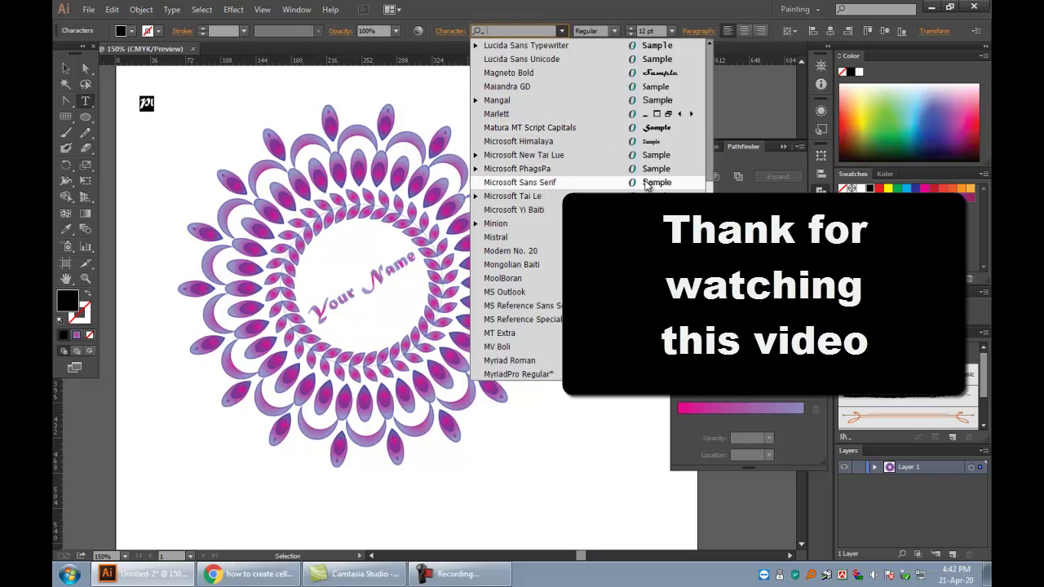
click(530, 181)
click(671, 31)
click(688, 191)
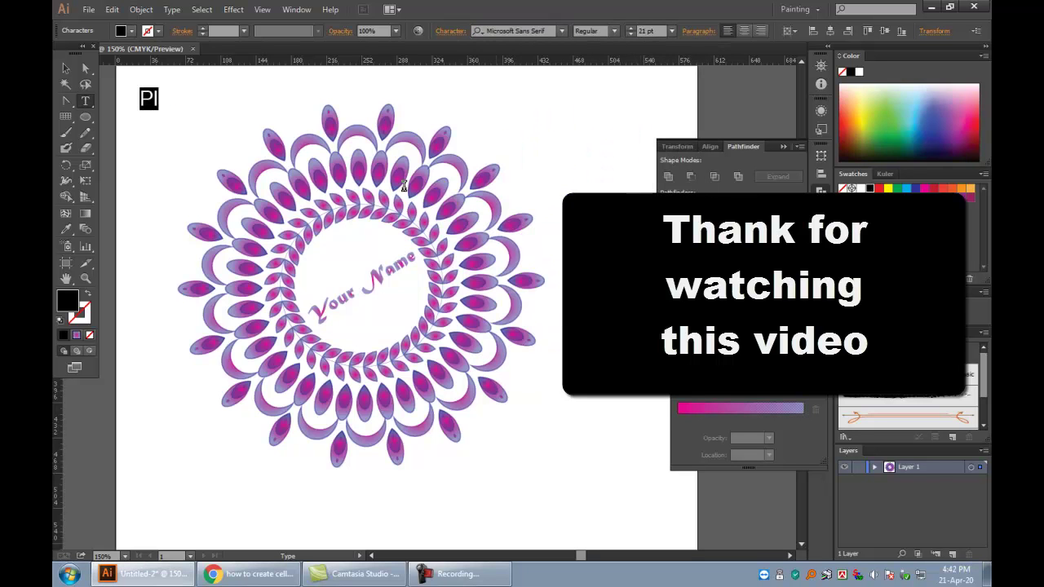
- Type 'Please Subscribe my Chanel , Like and Share ....Bye', correcting the final word
text(ease Subscribe my )
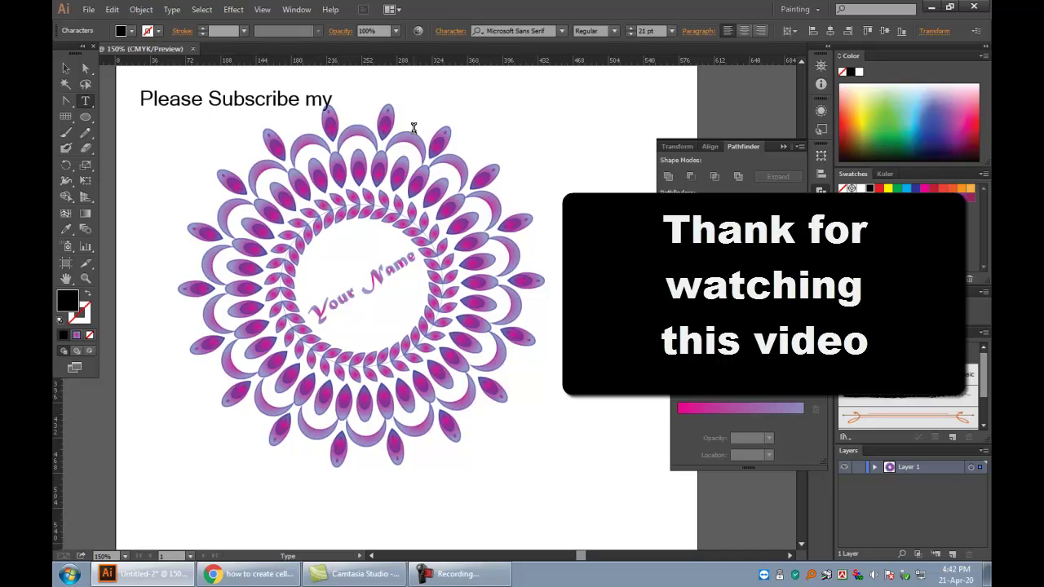
text(Chane)
text(l )
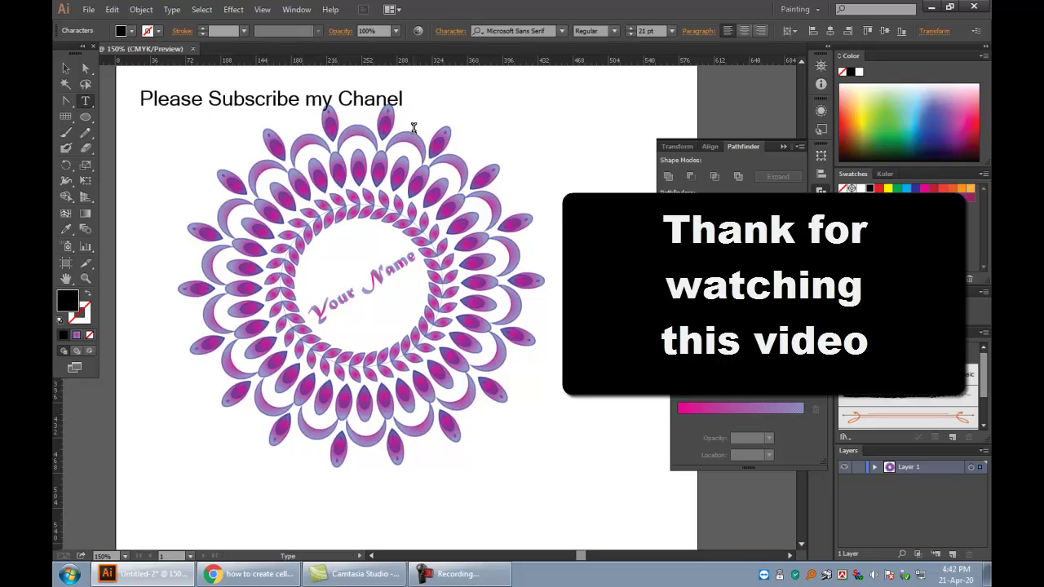
text(, Like)
text( and Share )
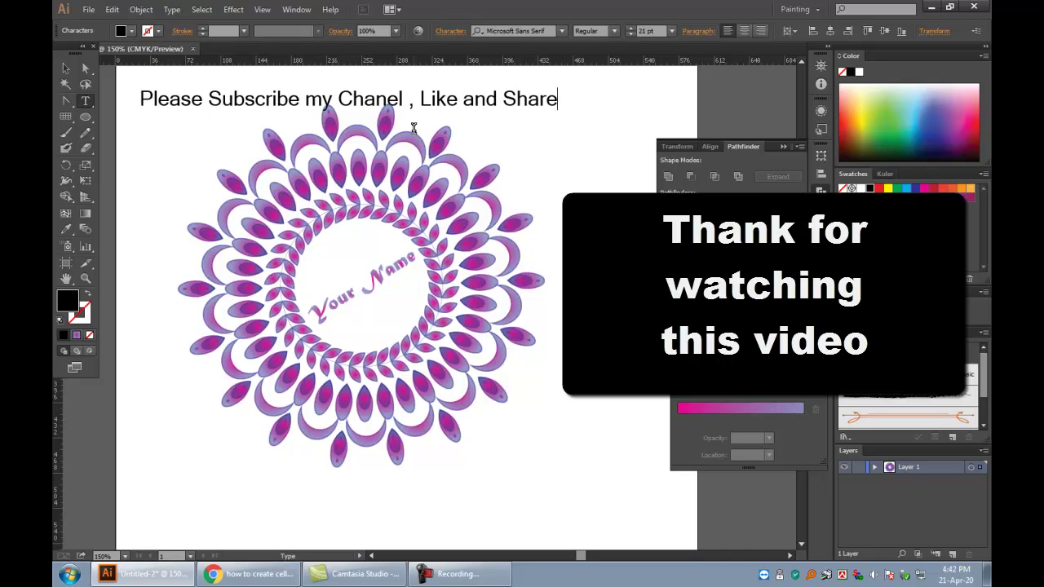
text(....)
text(B)
text(y)
key(BackSpace)
text(ey)
key(BackSpace)
key(BackSpace)
text(ye)
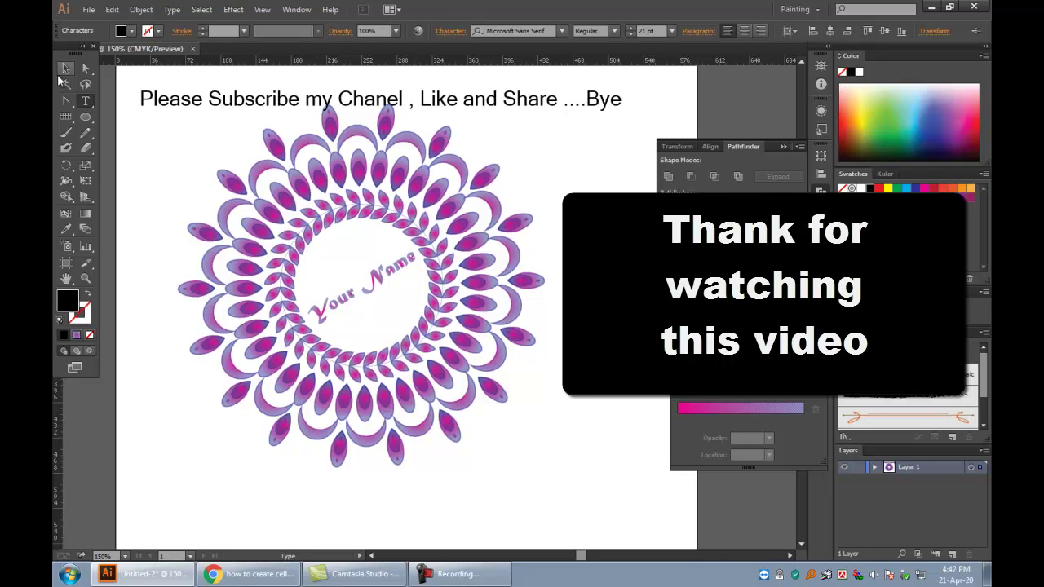
click(458, 573)
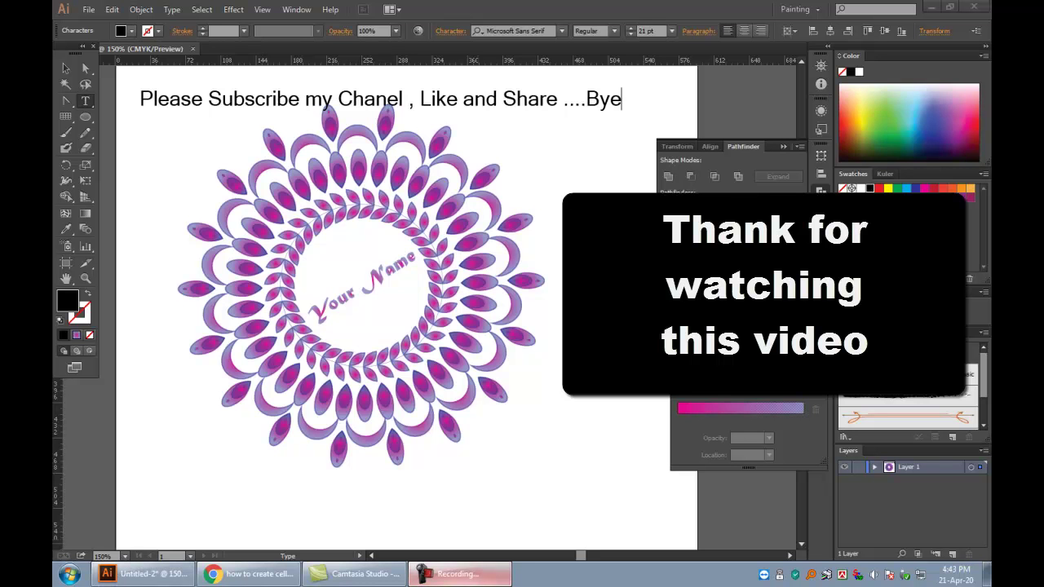